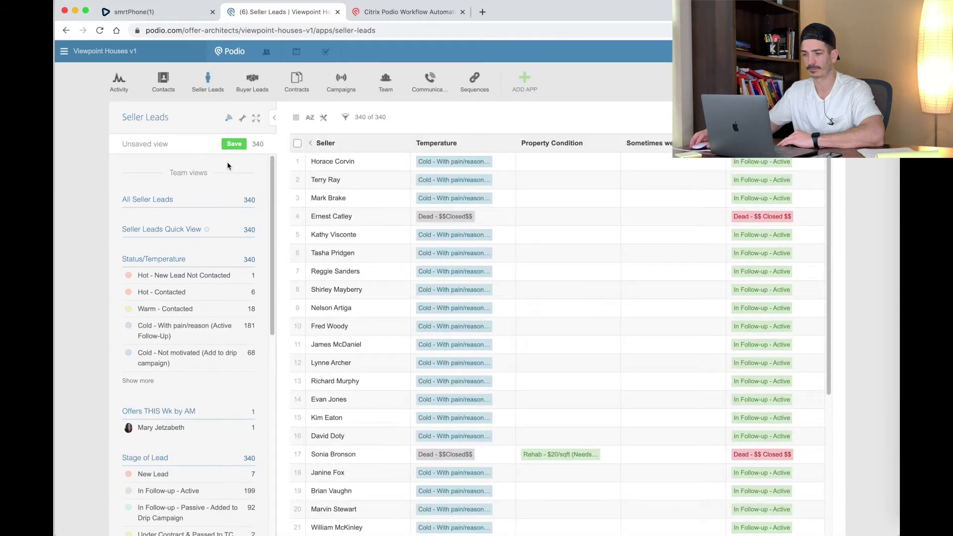
# Step: Review the General and Advanced app settings of the Seller Leads app and close them without saving changes
pyautogui.click(242, 121)
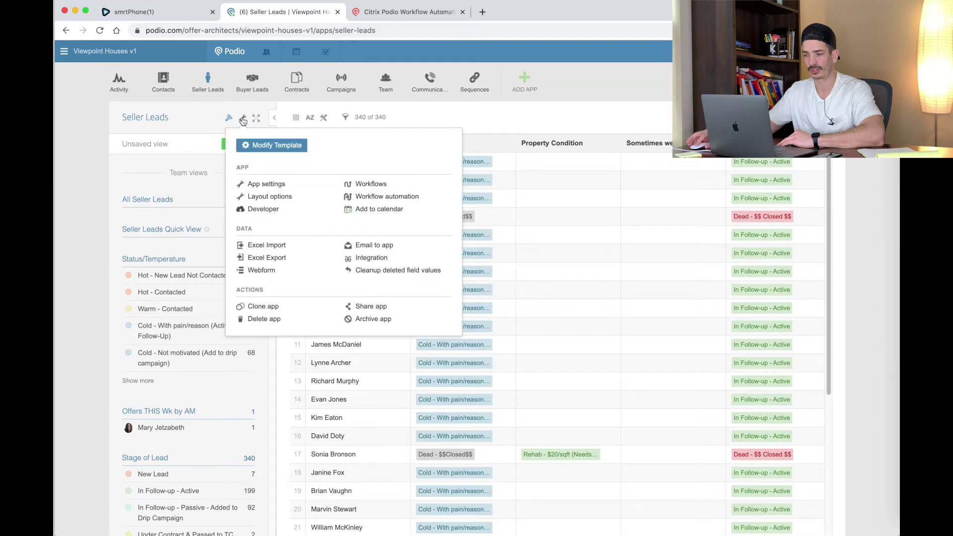
pyautogui.click(317, 184)
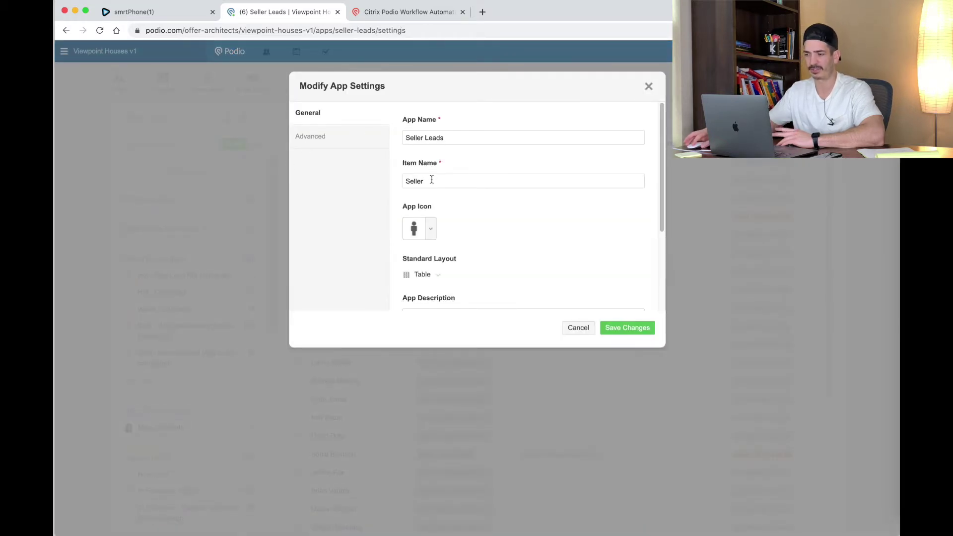
pyautogui.scroll(-3, 431, 209)
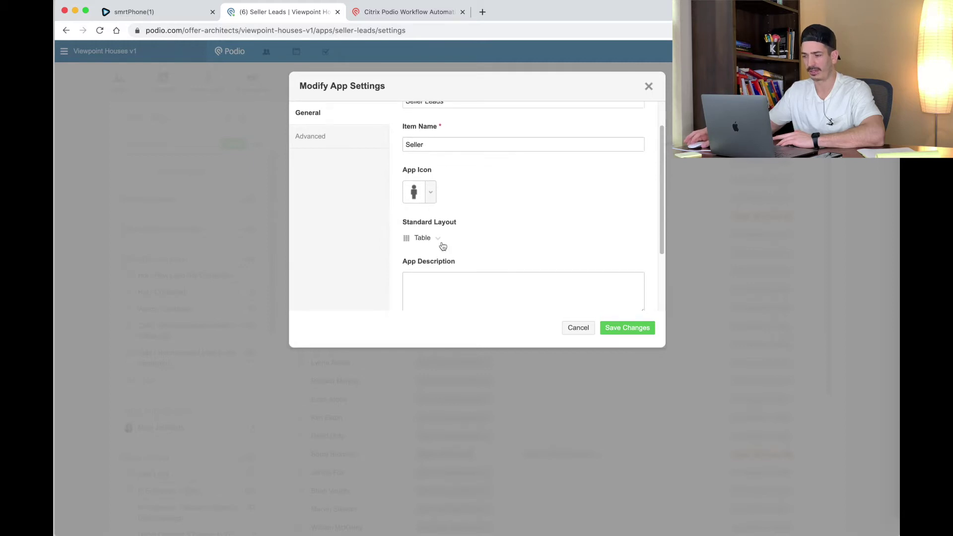
pyautogui.click(327, 142)
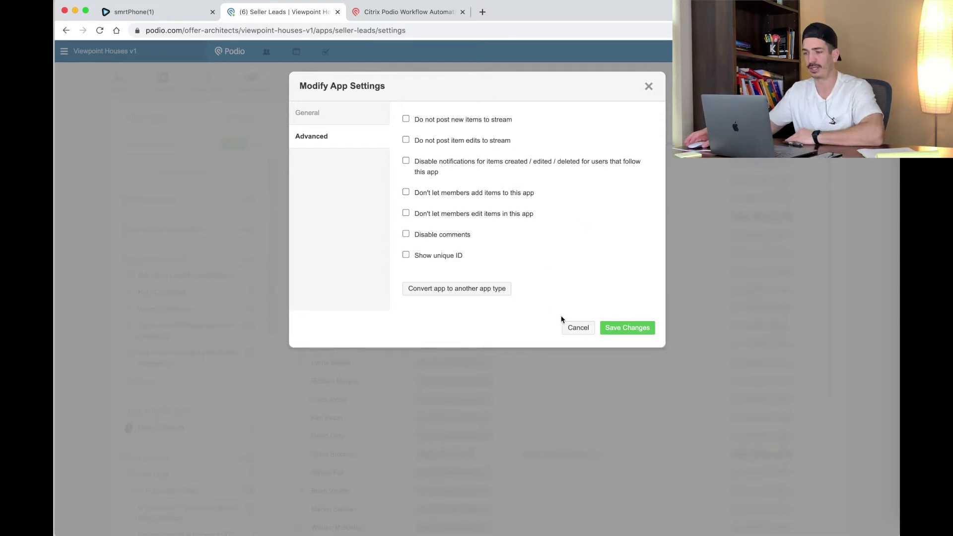
pyautogui.click(578, 329)
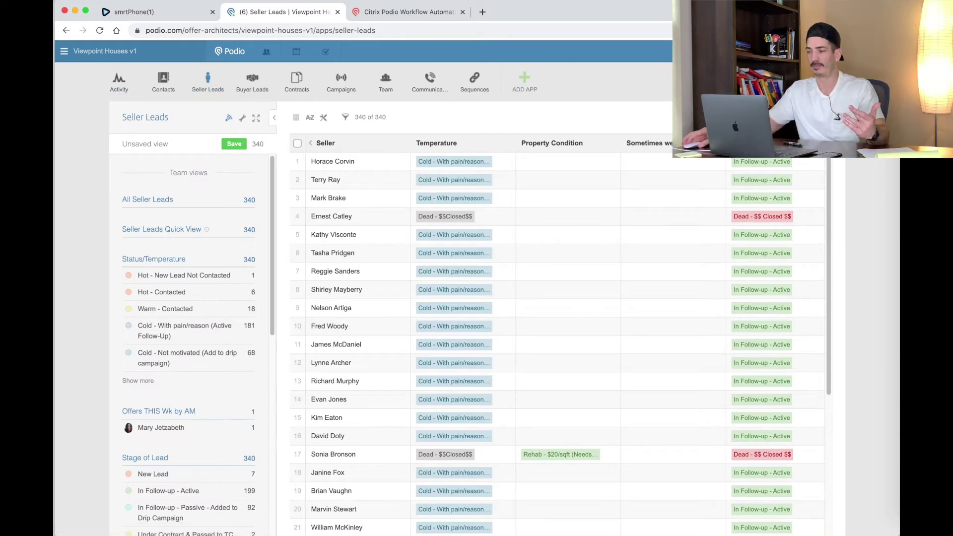
# Step: Open a blank new seller item in Seller Leads and examine all of its form fields
pyautogui.click(799, 118)
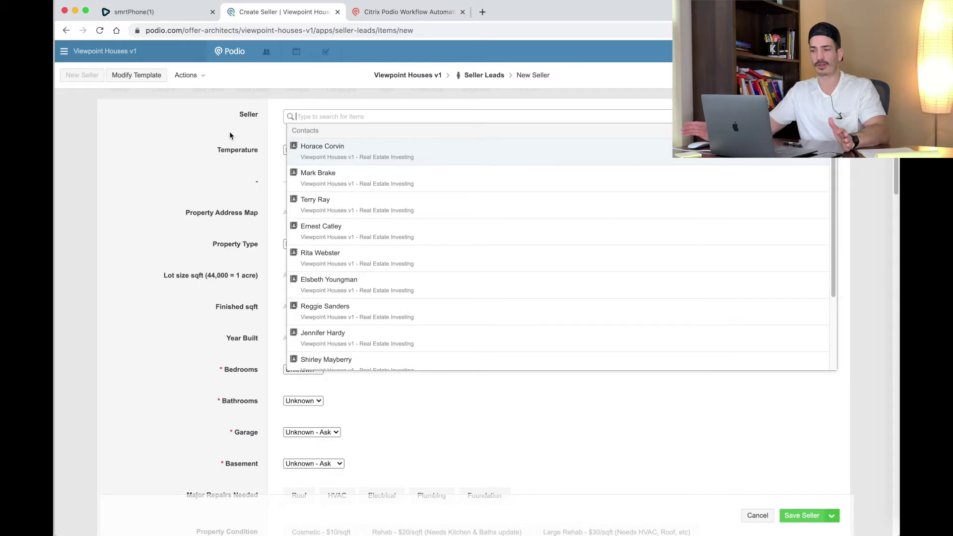
pyautogui.click(229, 131)
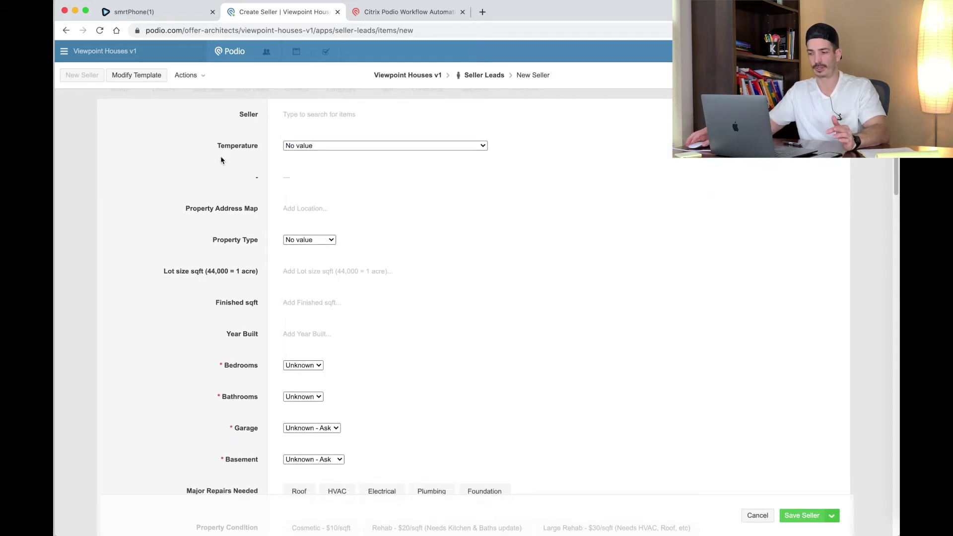
pyautogui.scroll(-12, 221, 175)
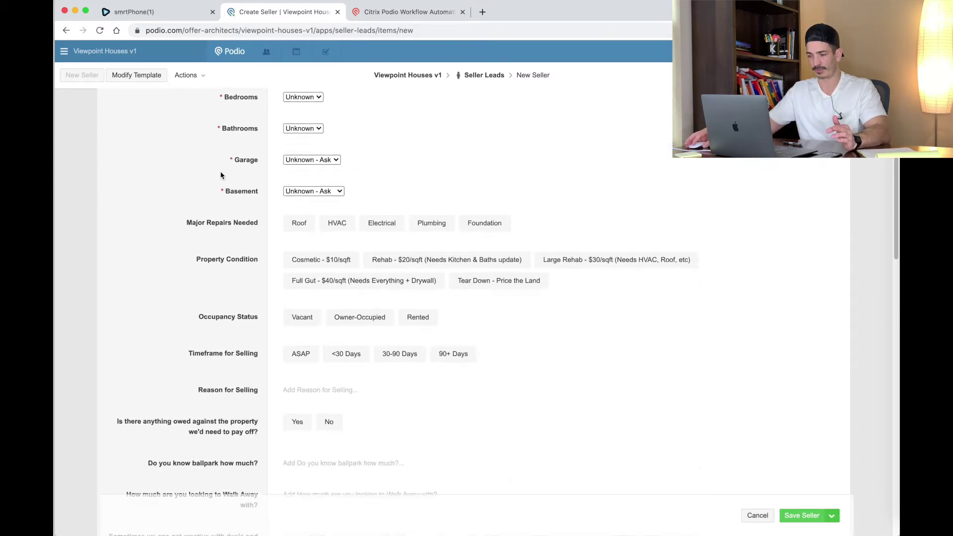
pyautogui.scroll(-11, 221, 176)
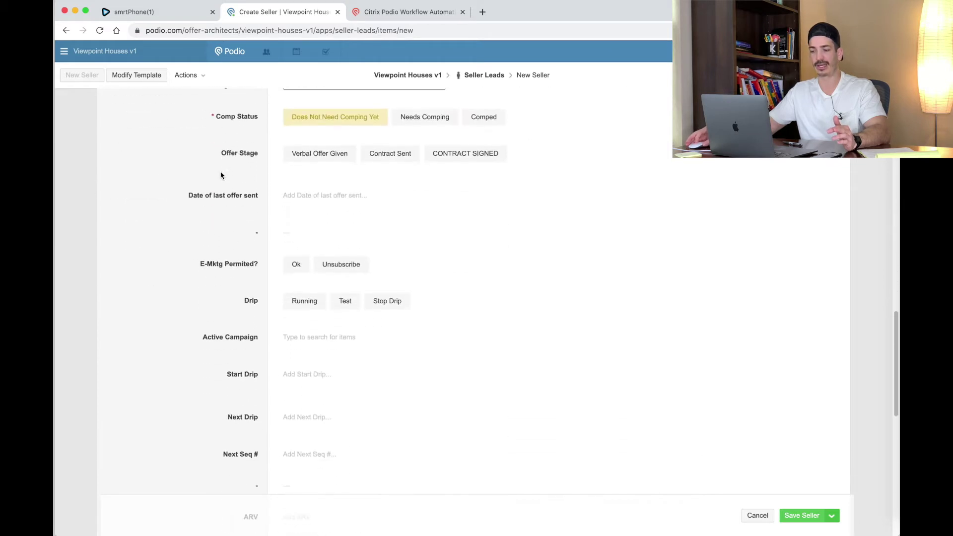
pyautogui.scroll(-5, 221, 175)
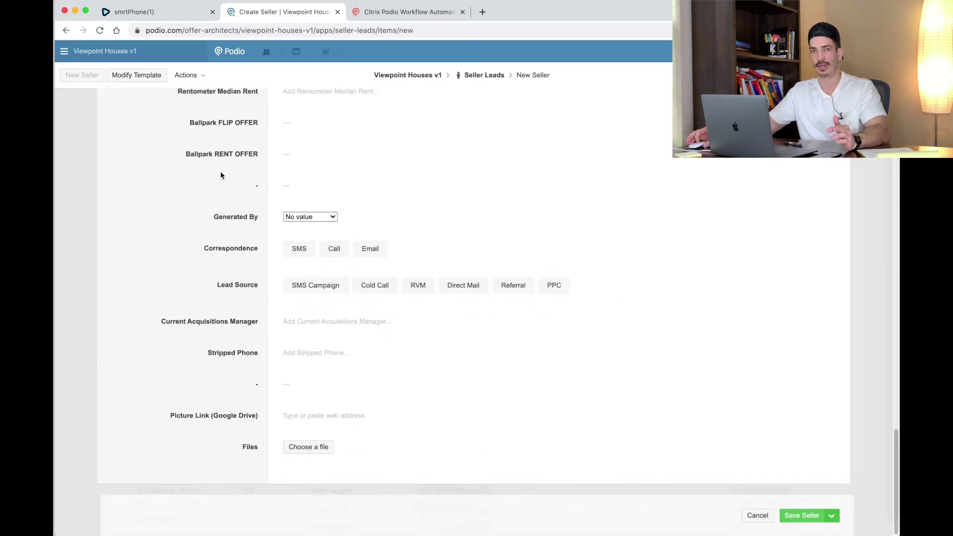
pyautogui.scroll(20, 221, 175)
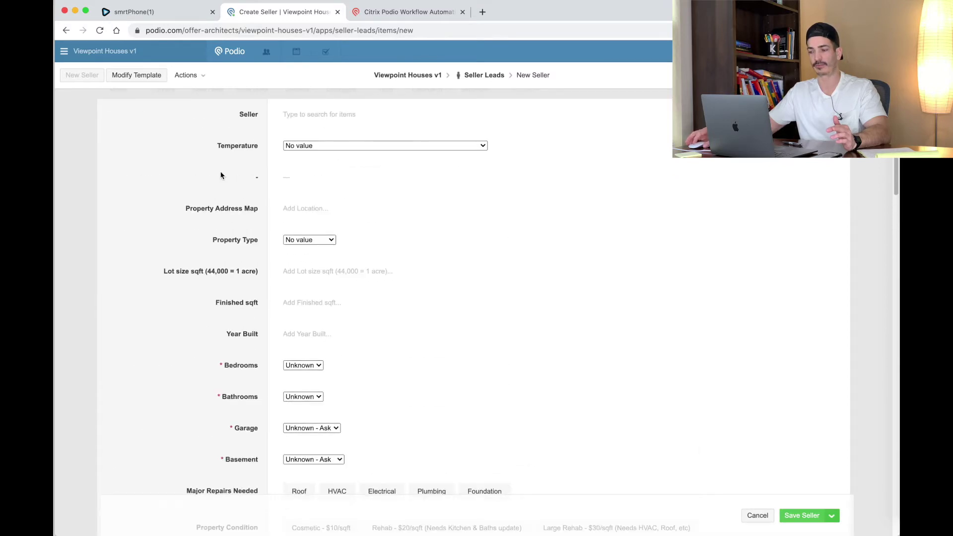
pyautogui.scroll(-10, 221, 175)
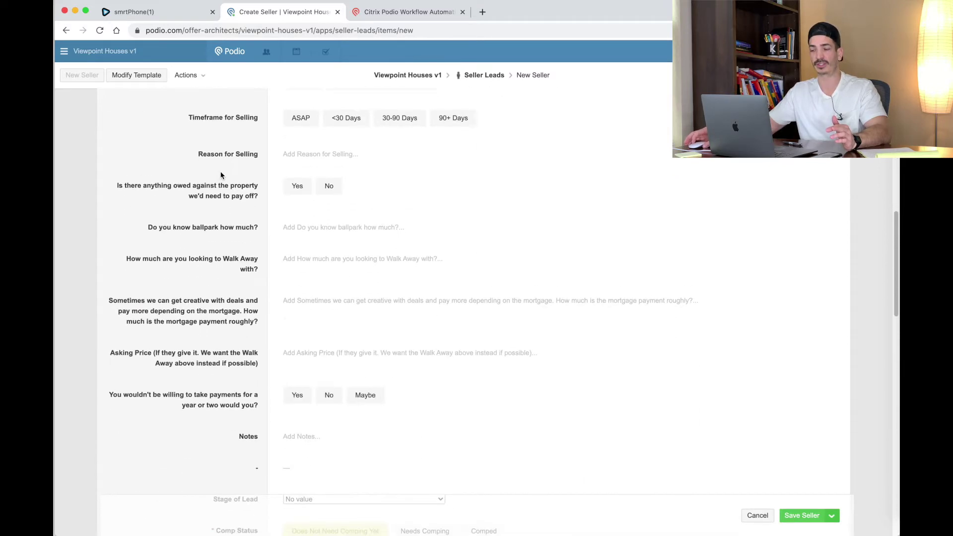
pyautogui.scroll(-1, 221, 176)
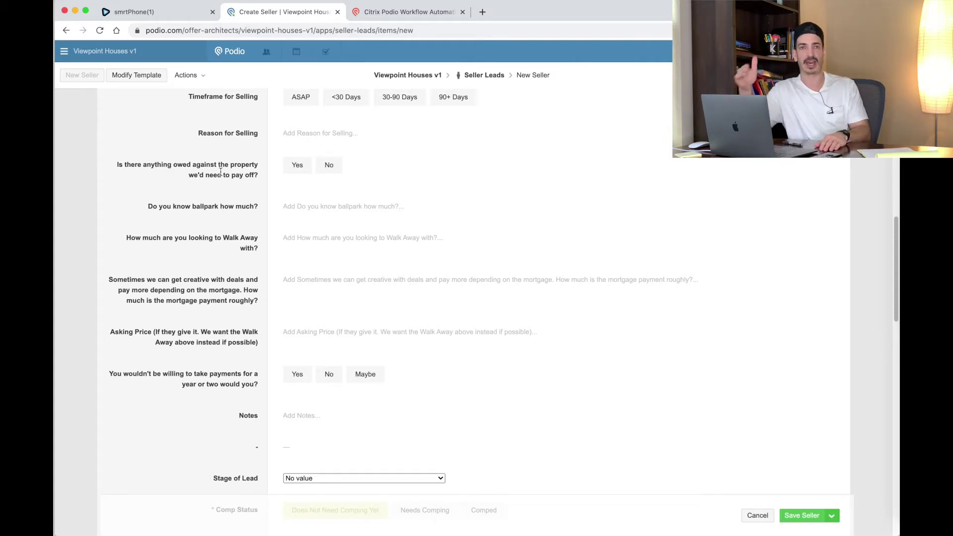
pyautogui.scroll(15, 321, 397)
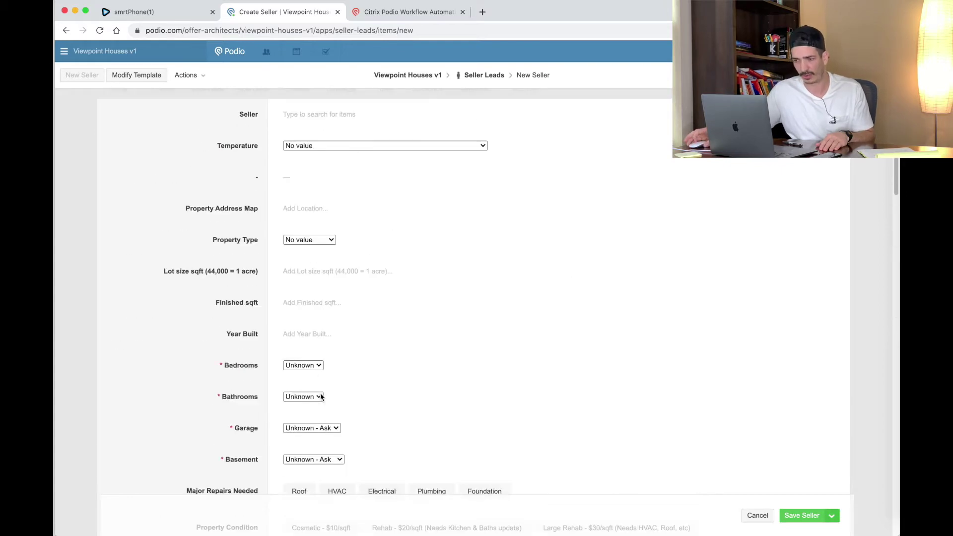
# Step: Open the Seller Leads template for modification and examine the options of the Seller relationship field
pyautogui.click(136, 76)
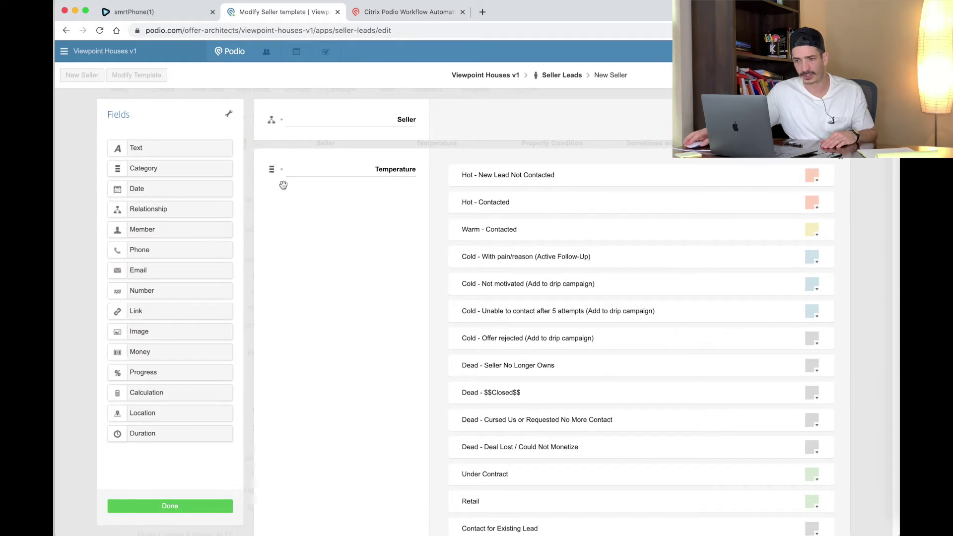
pyautogui.scroll(-6, 284, 185)
pyautogui.scroll(6, 283, 186)
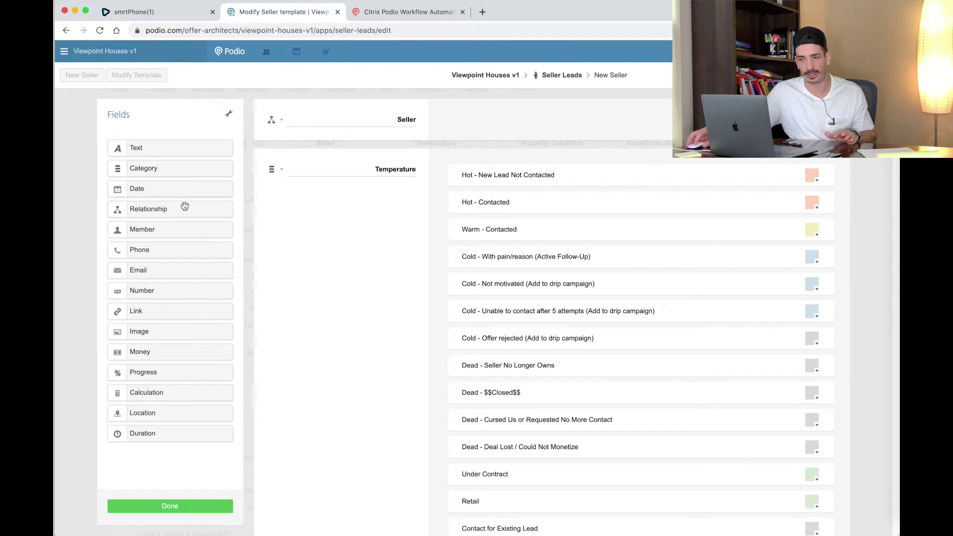
pyautogui.click(282, 121)
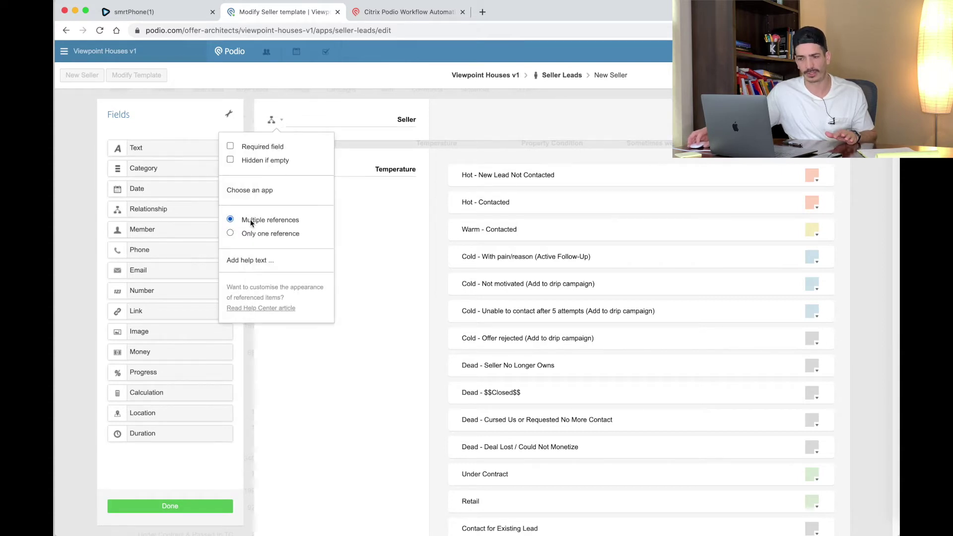
pyautogui.click(348, 118)
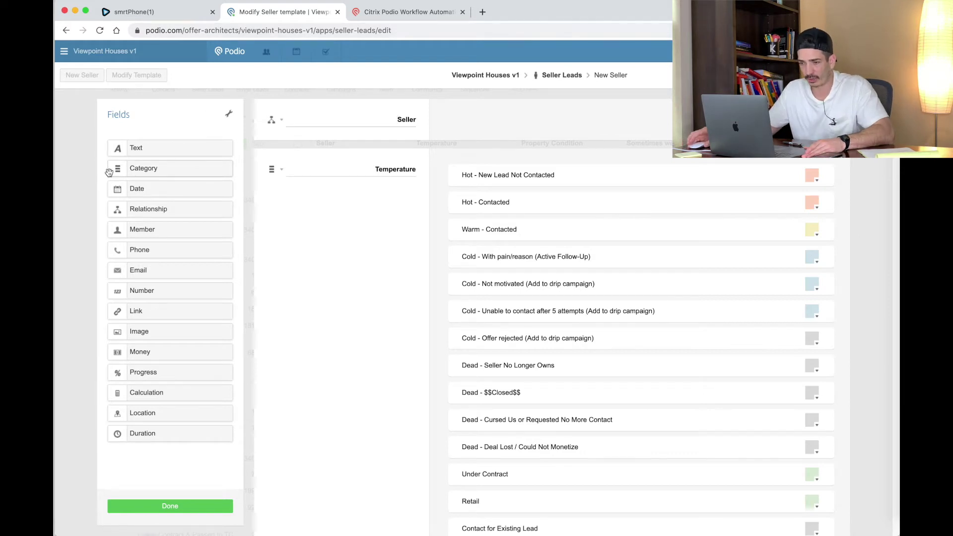
# Step: Examine the Temperature category field's display and choice options along with its full list of categories
pyautogui.click(281, 169)
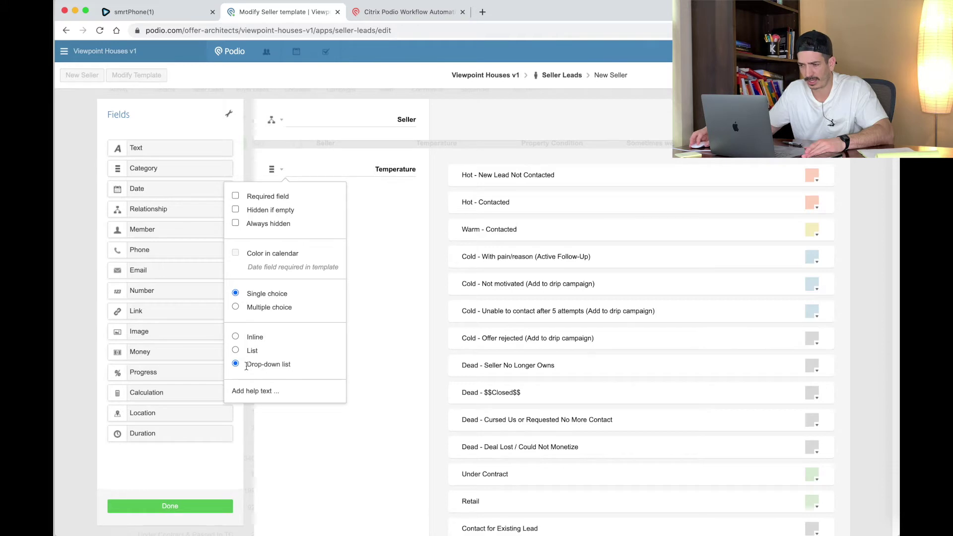
pyautogui.click(386, 170)
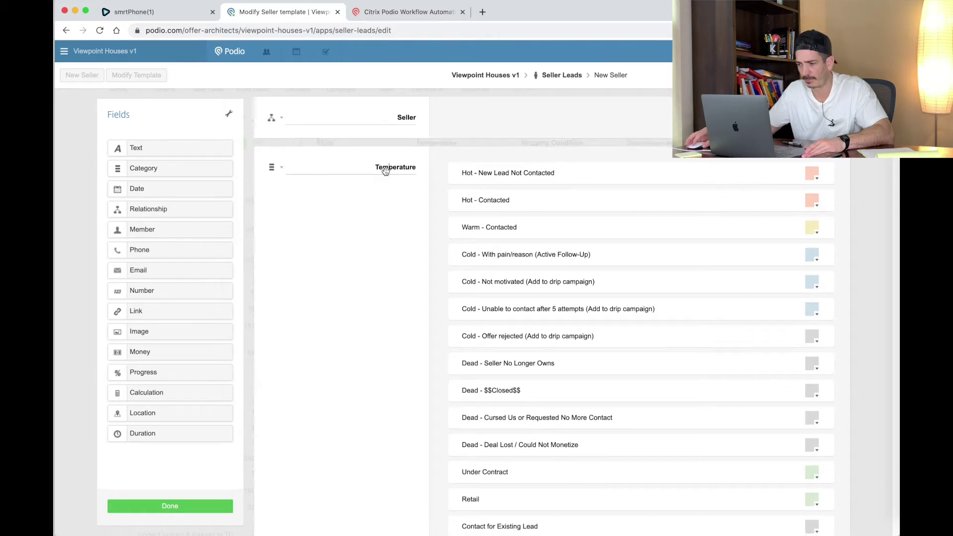
pyautogui.scroll(-2, 389, 169)
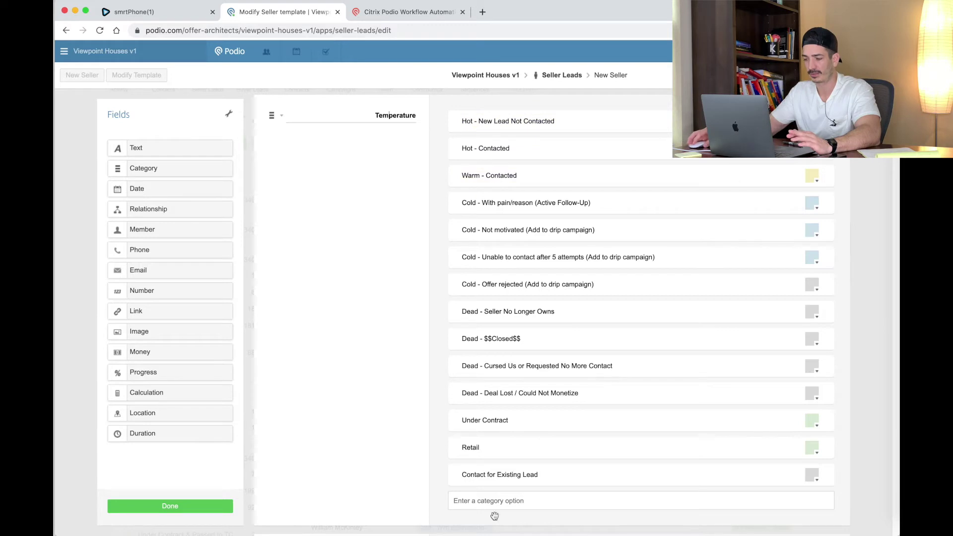
pyautogui.click(280, 116)
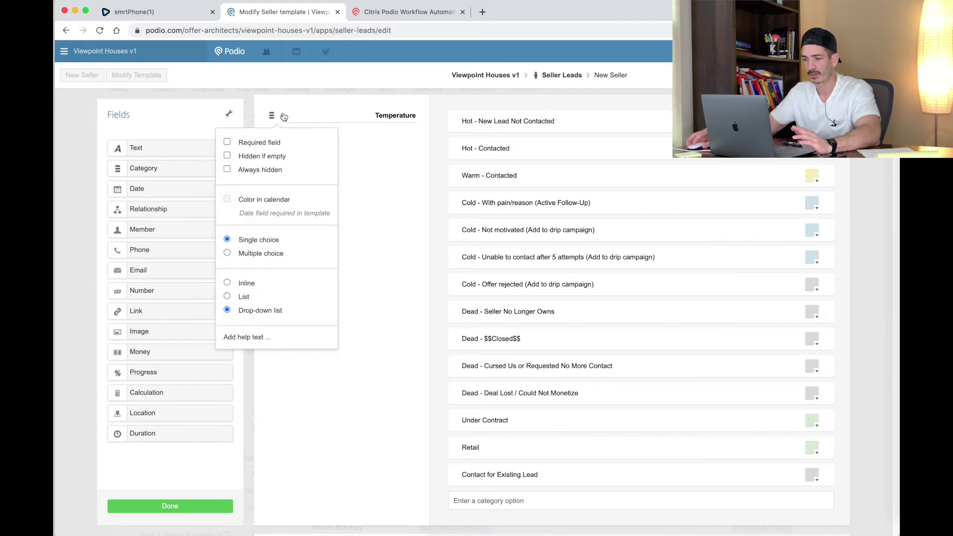
pyautogui.click(361, 207)
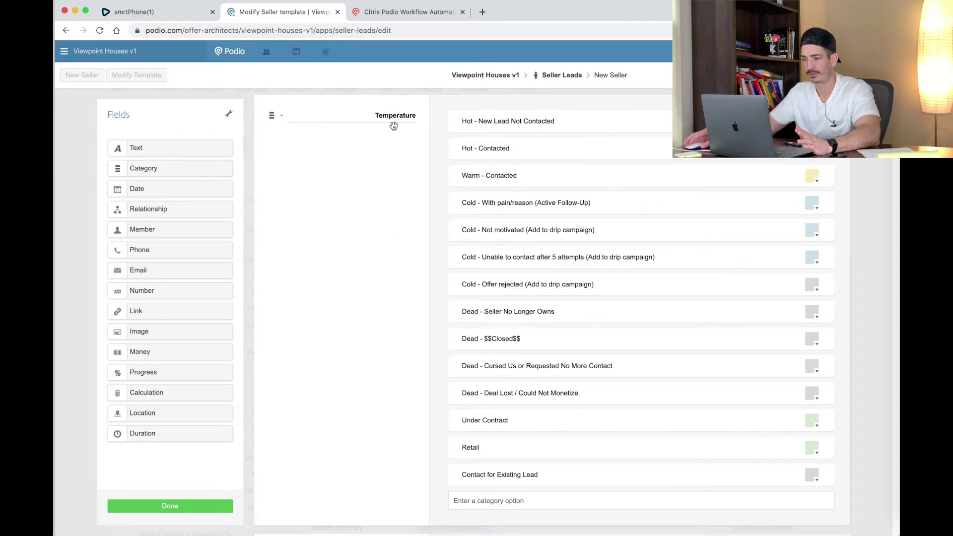
# Step: Examine the Property Information heading's calculation field and formula, and return to the Seller Leads item list
pyautogui.scroll(-10, 312, 156)
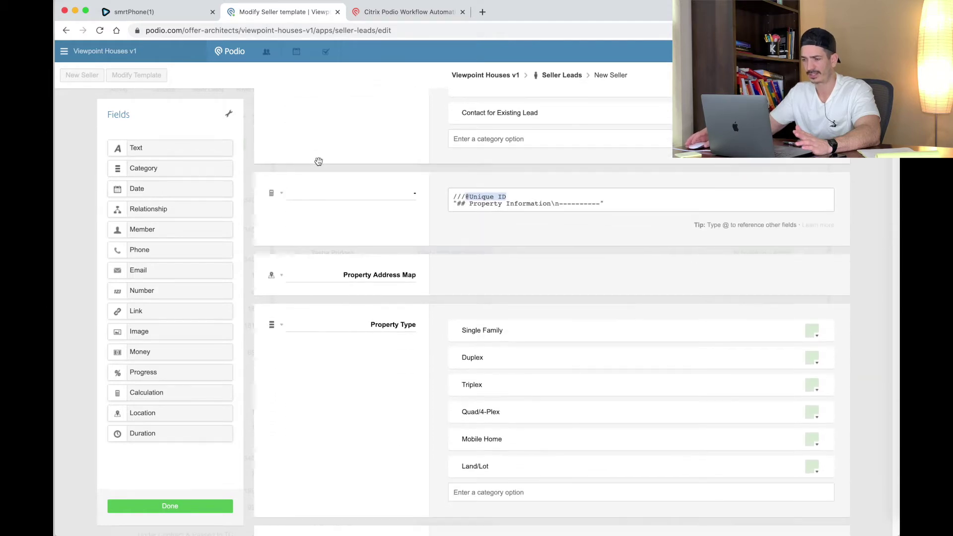
pyautogui.click(281, 193)
pyautogui.click(367, 213)
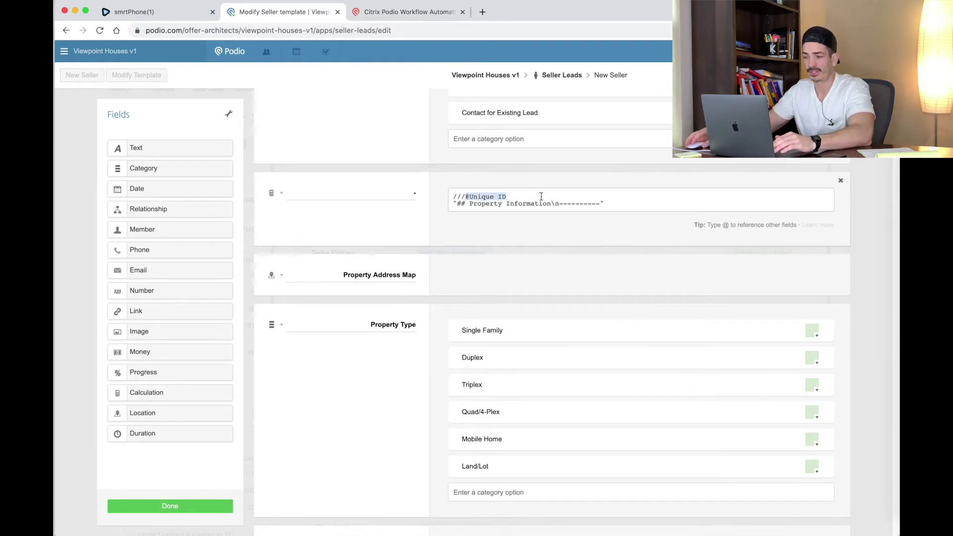
pyautogui.click(197, 94)
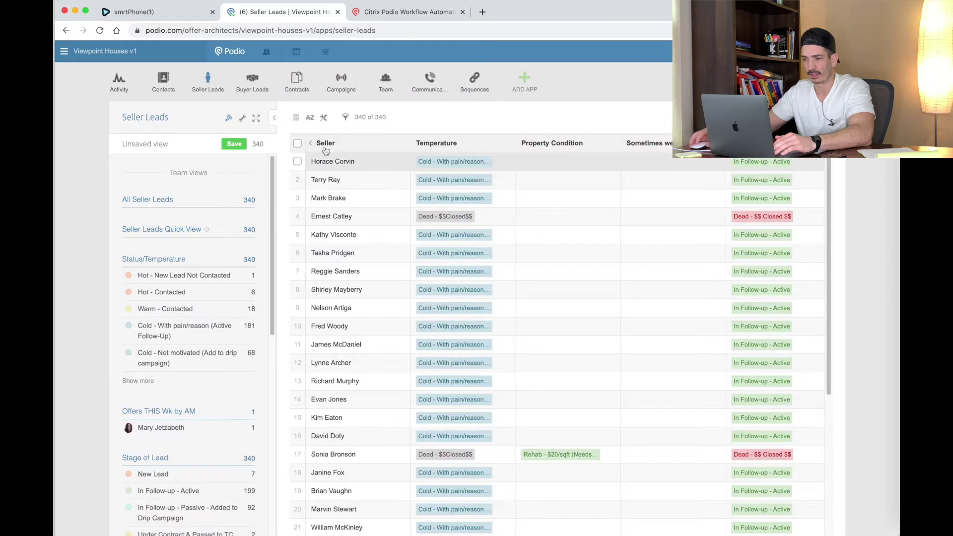
# Step: Start a new item in the Contacts app with a full name, contact type Seller and a work phone number
pyautogui.click(163, 81)
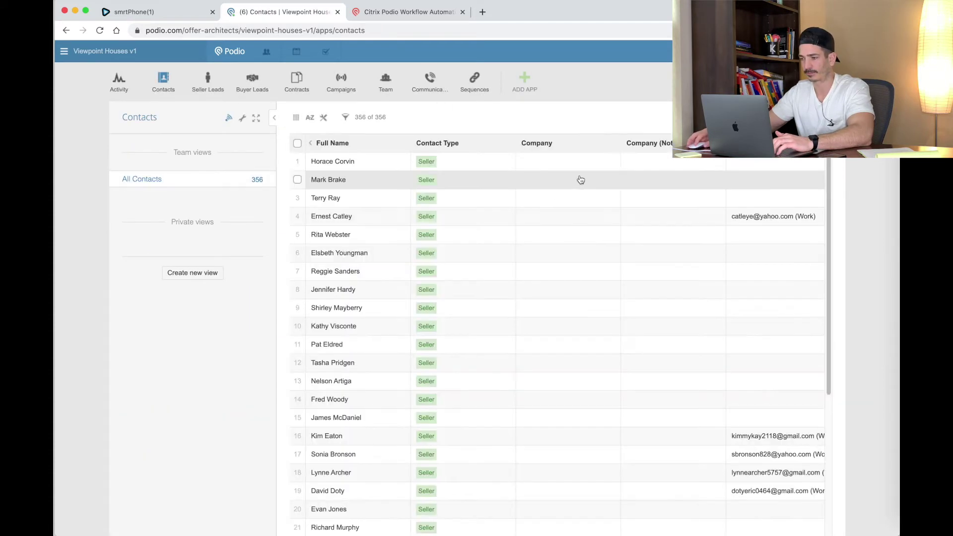
pyautogui.click(799, 117)
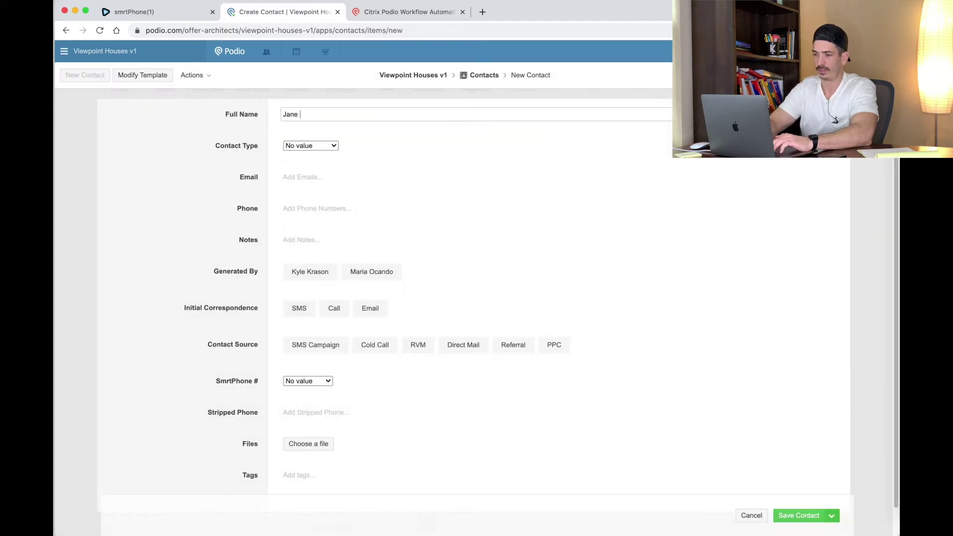
pyautogui.click(317, 145)
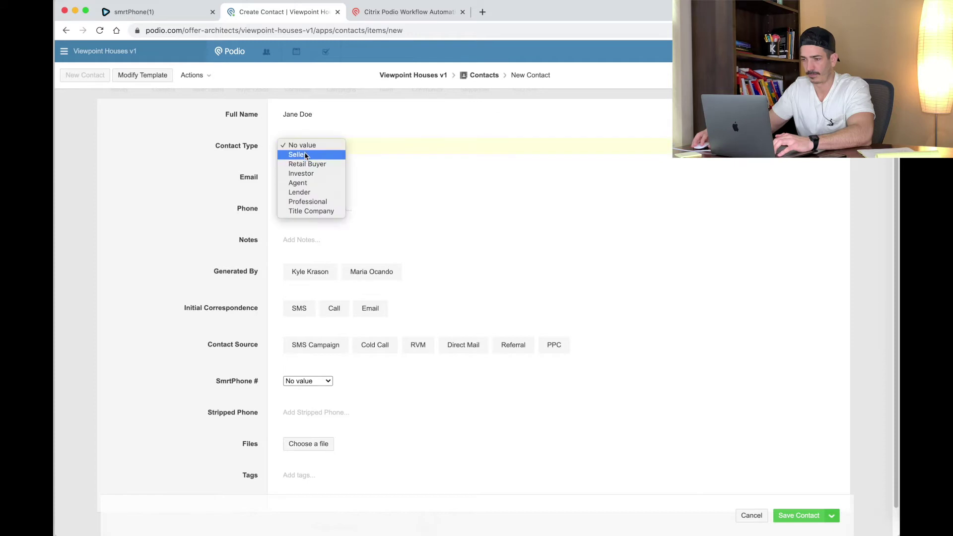
pyautogui.press('Return')
pyautogui.click(296, 213)
pyautogui.write('555-555-5555')
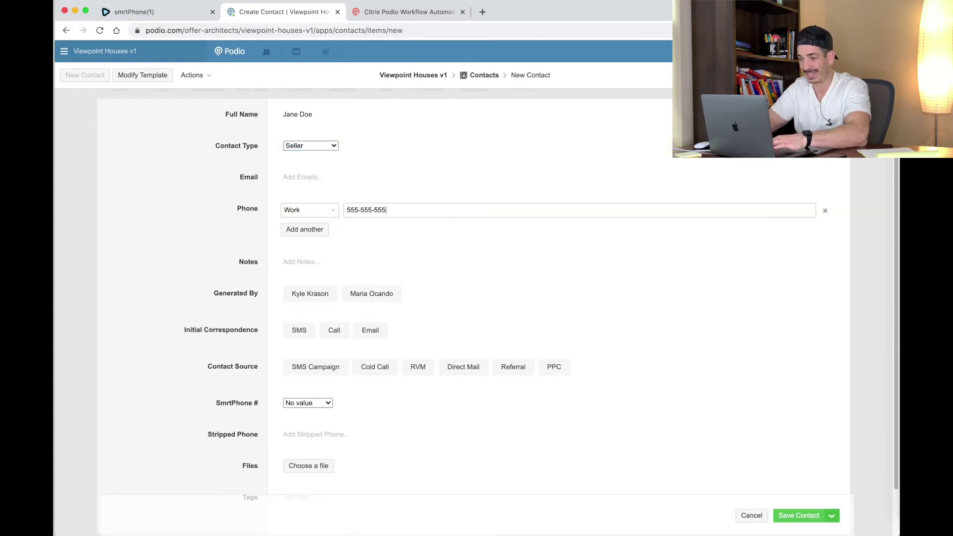
# Step: Add the note DEMO, pick the first Generated By person, SMS correspondence, SMS Campaign source and a SmrtPhone number, and save the contact
pyautogui.click(313, 263)
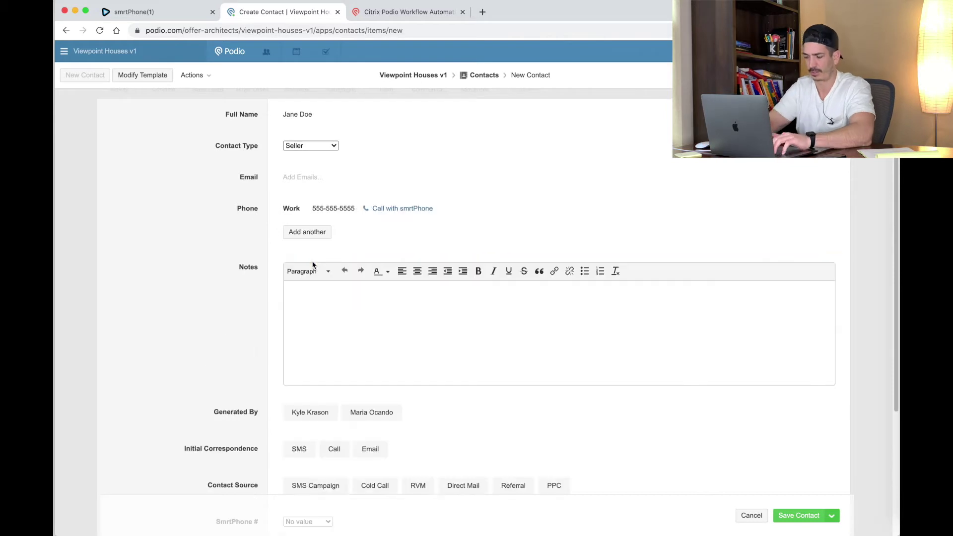
pyautogui.write('DEMO')
pyautogui.scroll(-5, 269, 284)
pyautogui.click(312, 287)
pyautogui.click(299, 280)
pyautogui.click(314, 317)
pyautogui.click(308, 352)
pyautogui.press('Return')
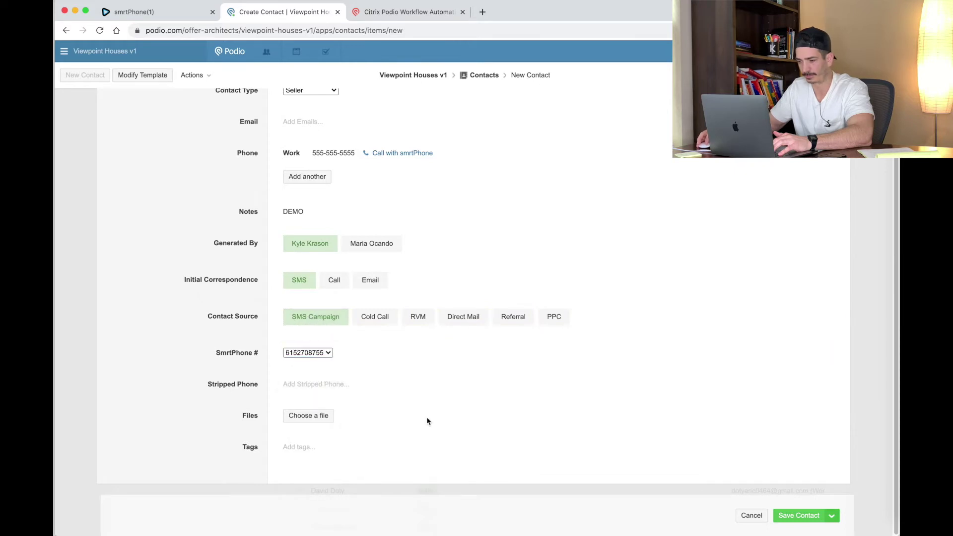
pyautogui.click(819, 516)
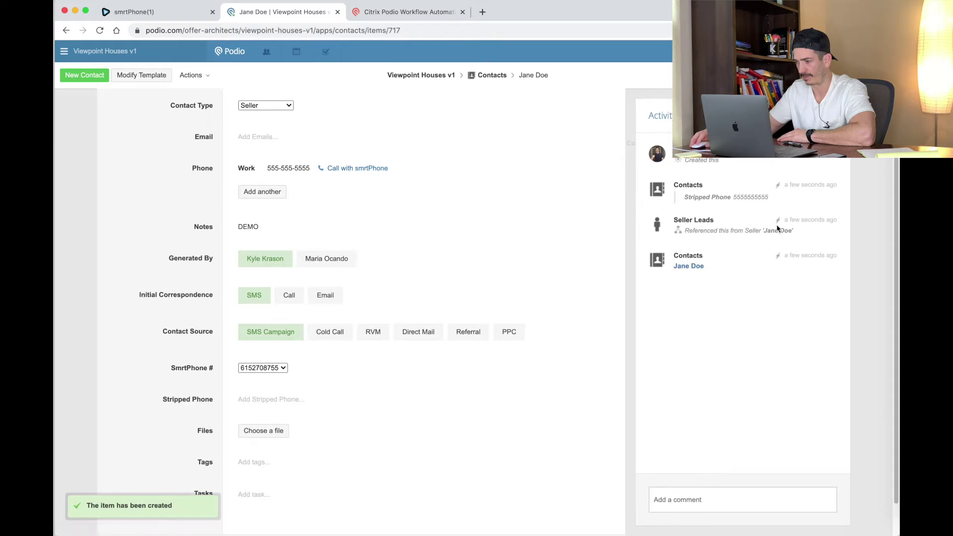
# Step: Open the seller lead that references the new contact and highlight its Property Information heading
pyautogui.click(774, 234)
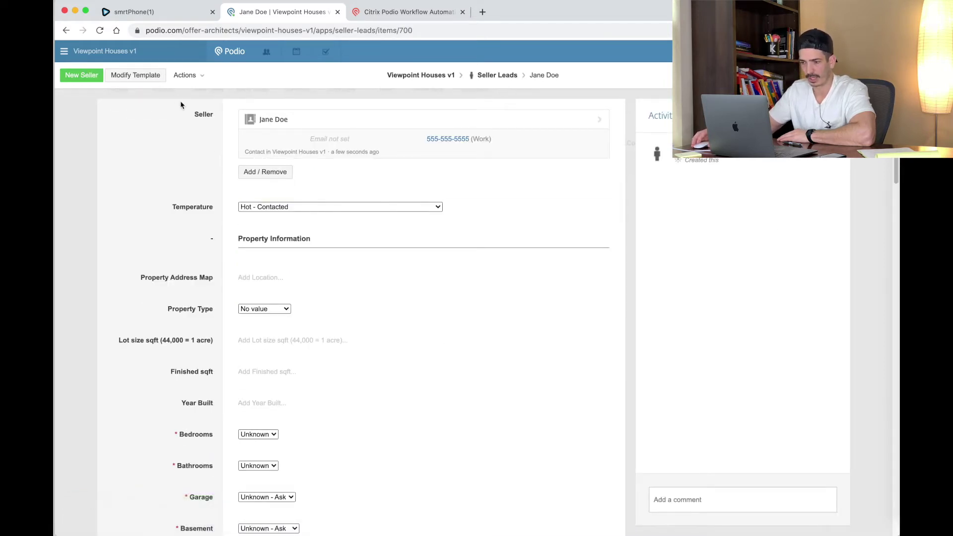
pyautogui.moveTo(243, 242); pyautogui.dragTo(328, 245)
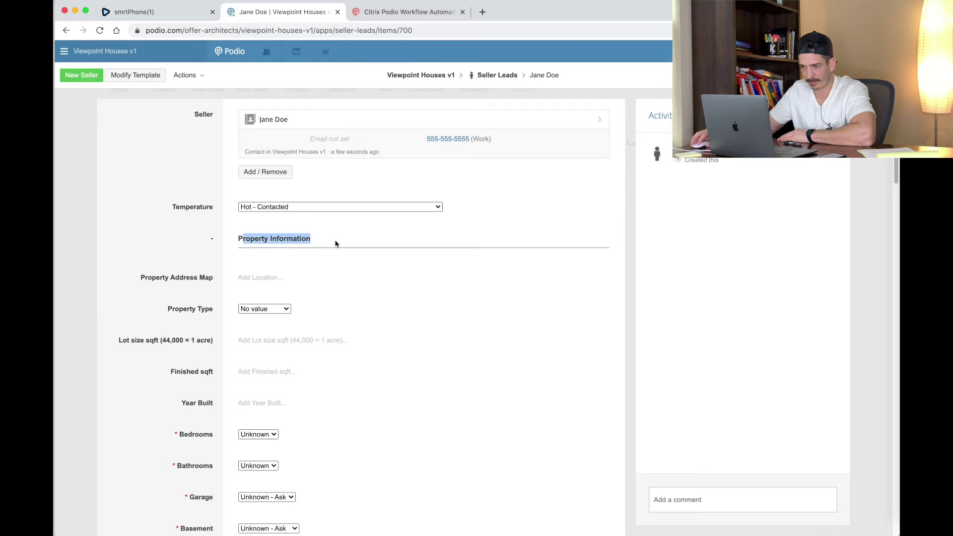
# Step: Open the Seller Leads template and examine the Property Information calculation formula, highlighting its heading text and Unique ID reference
pyautogui.click(240, 249)
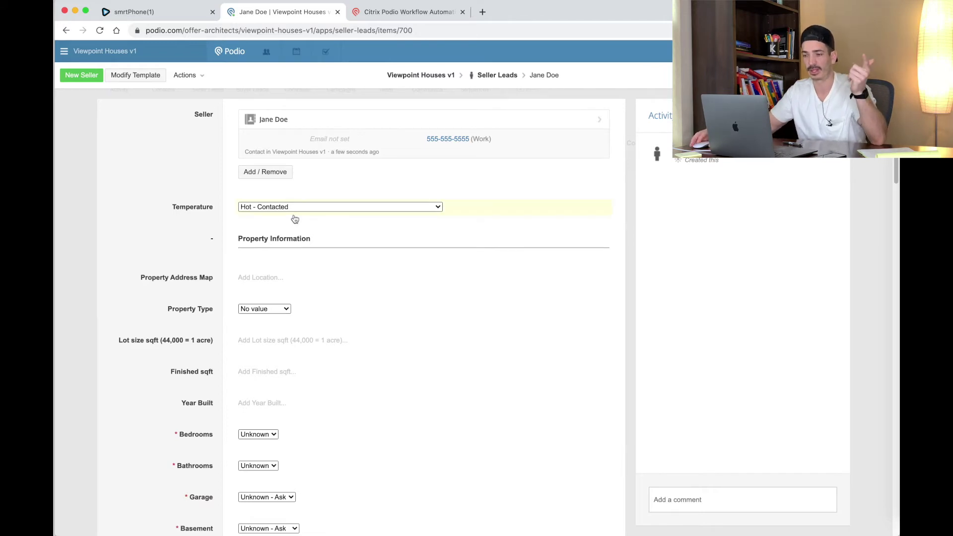
pyautogui.click(129, 79)
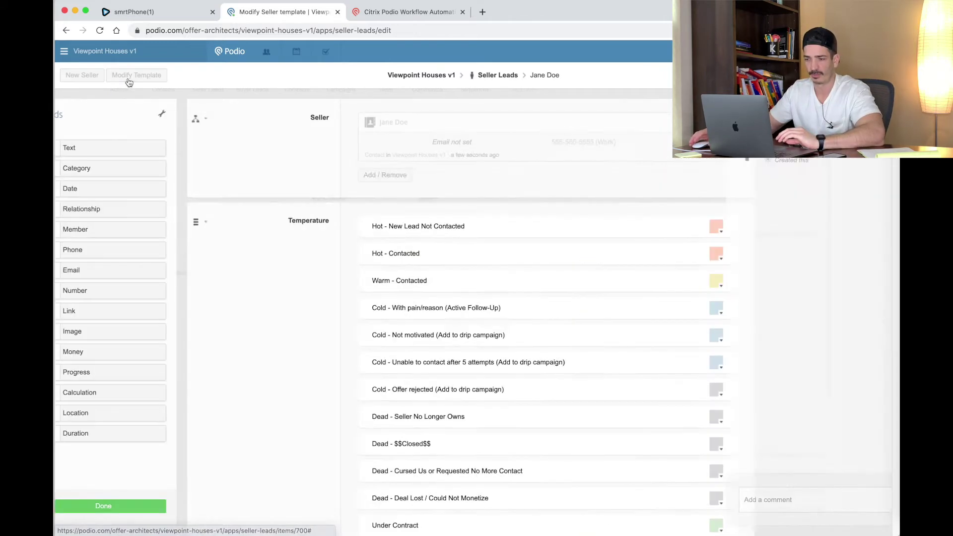
pyautogui.scroll(-5, 394, 243)
pyautogui.scroll(-5, 394, 242)
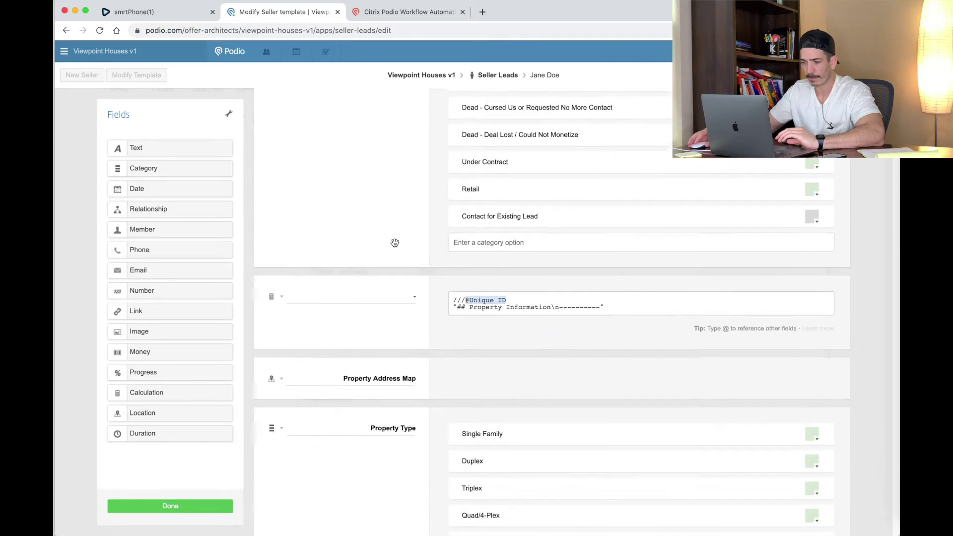
pyautogui.moveTo(610, 292); pyautogui.dragTo(454, 284)
pyautogui.doubleClick(506, 286)
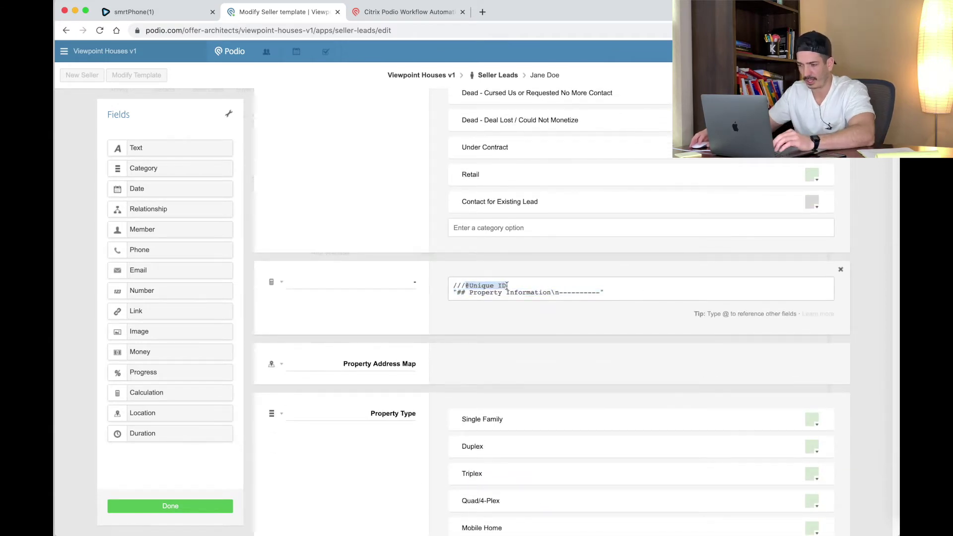
pyautogui.moveTo(605, 290); pyautogui.dragTo(456, 284)
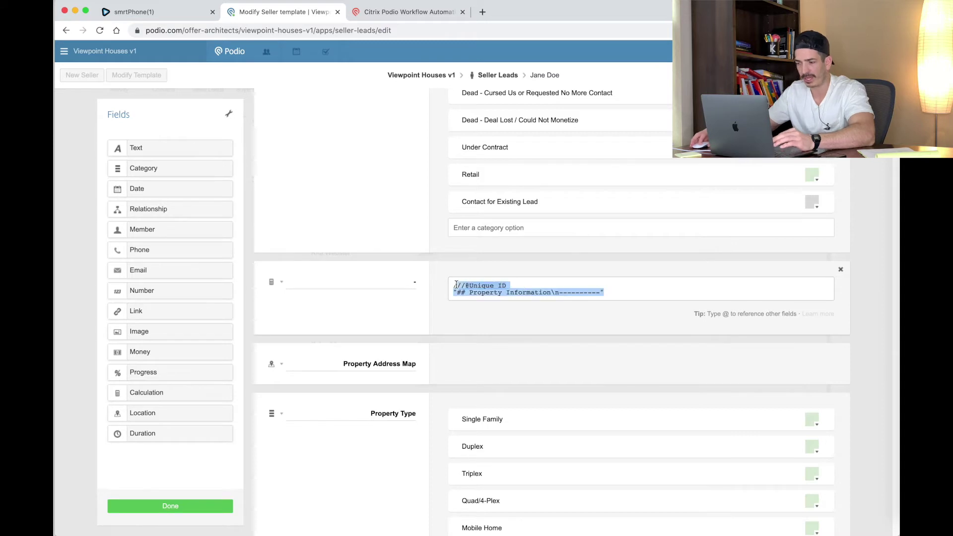
pyautogui.moveTo(470, 293); pyautogui.dragTo(551, 294)
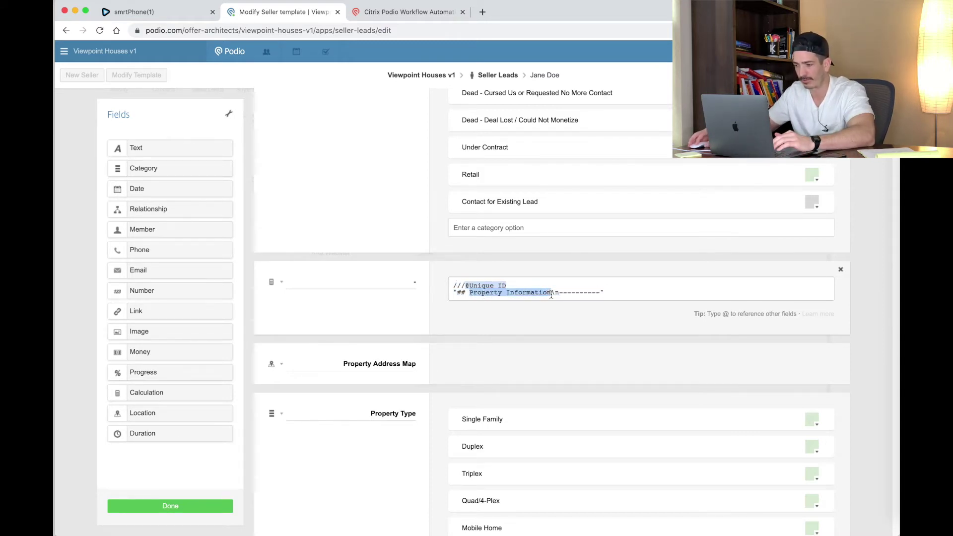
pyautogui.click(610, 293)
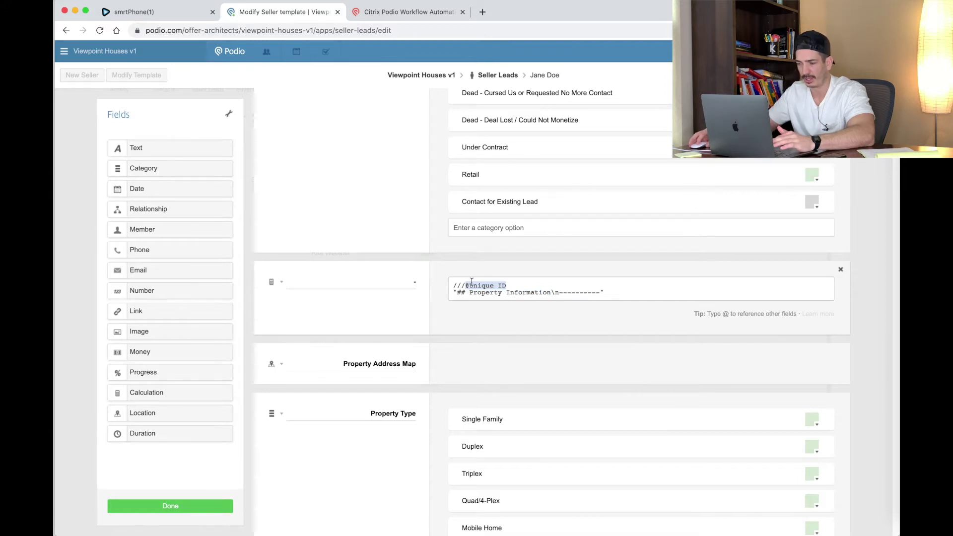
pyautogui.moveTo(506, 286); pyautogui.dragTo(465, 286)
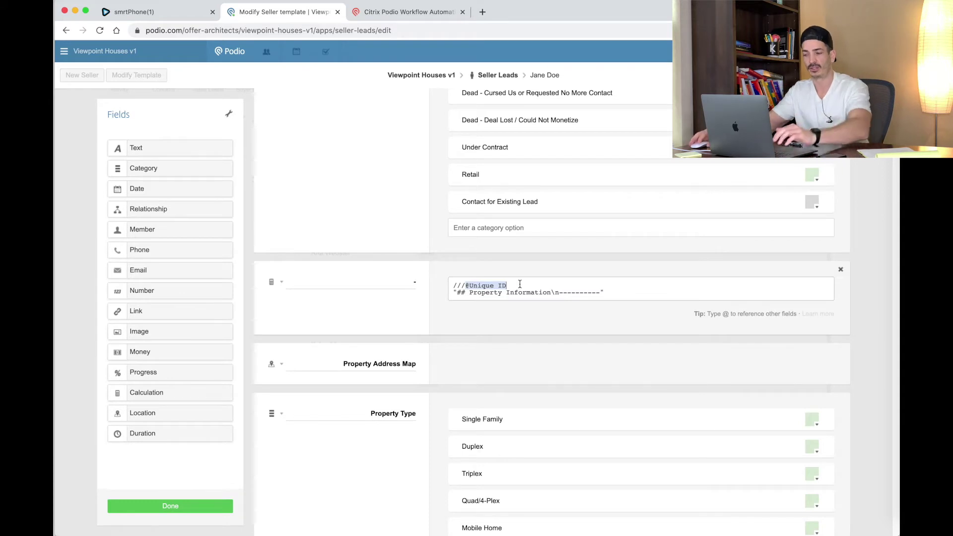
pyautogui.scroll(2, 520, 284)
pyautogui.write('@uniq')
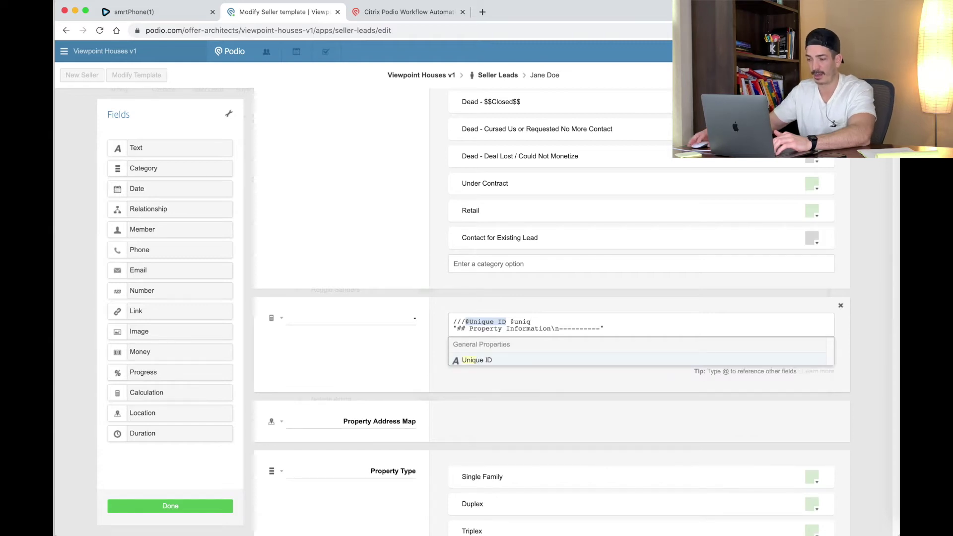
pyautogui.click(477, 360)
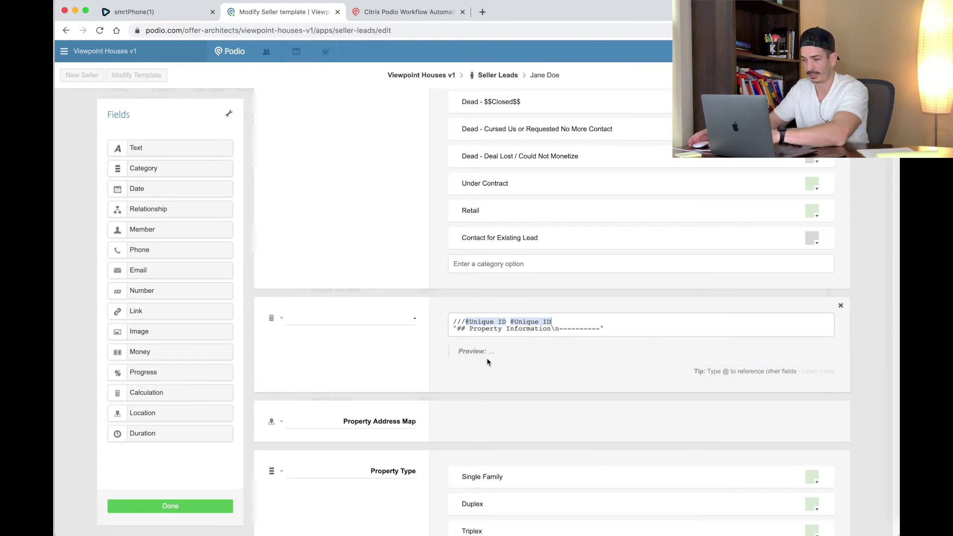
pyautogui.press('BackSpace')
pyautogui.press('BackSpace')
pyautogui.write('uni')
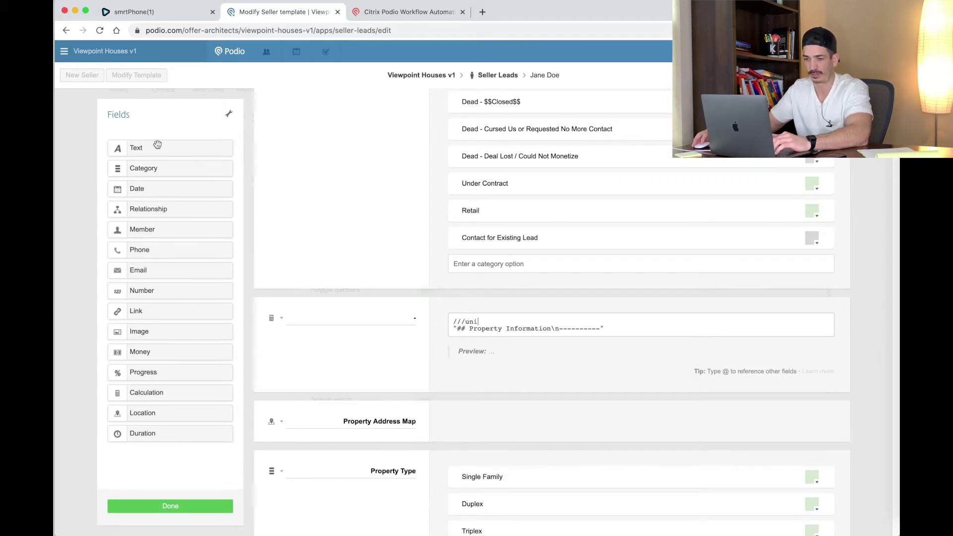
pyautogui.click(78, 174)
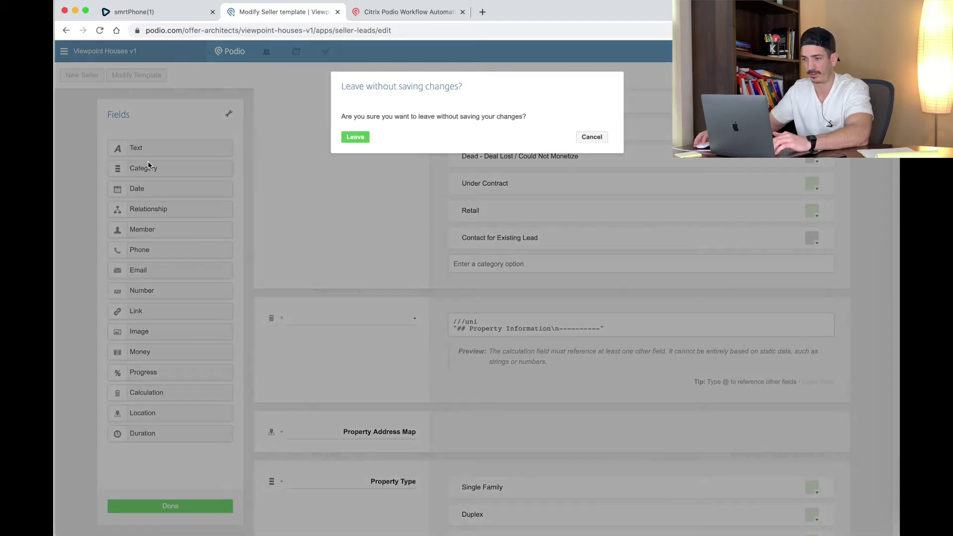
pyautogui.click(359, 139)
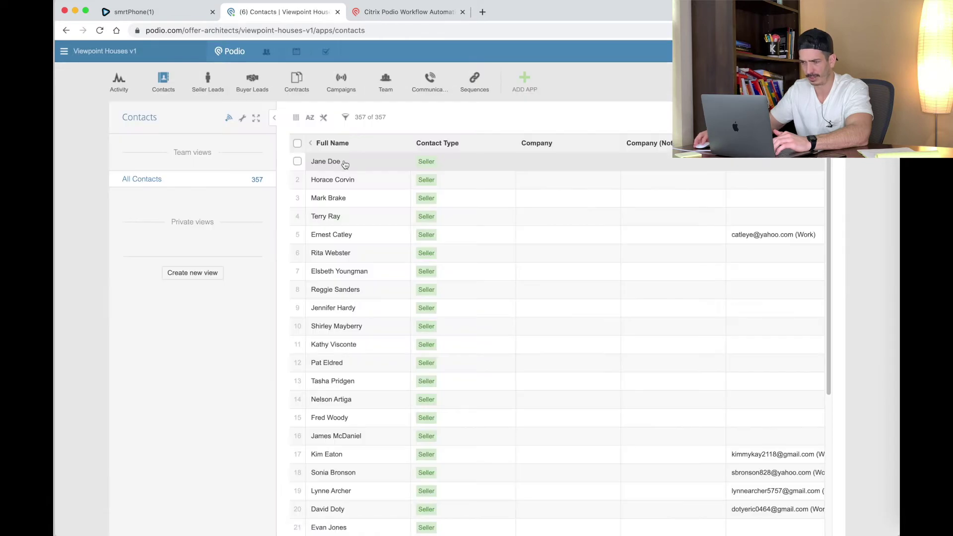
pyautogui.click(353, 165)
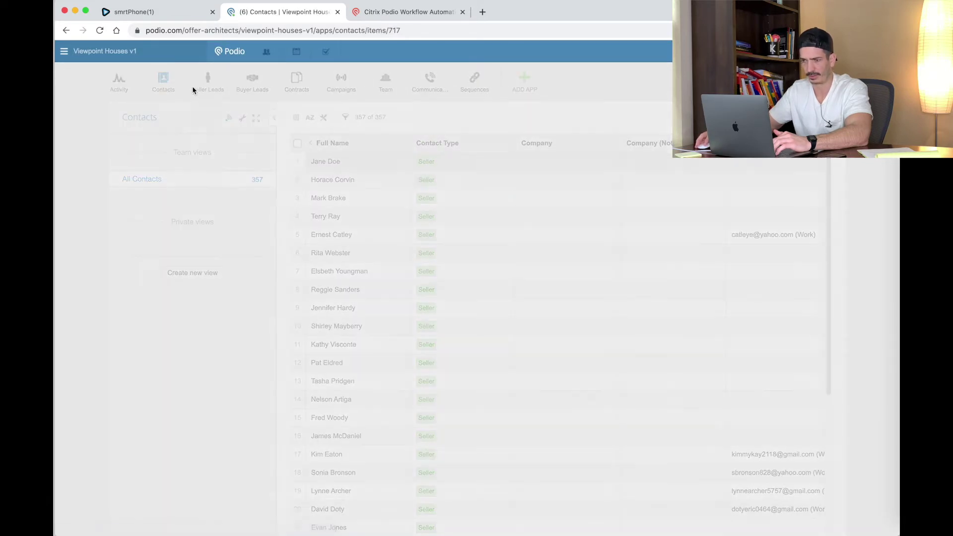
pyautogui.click(138, 75)
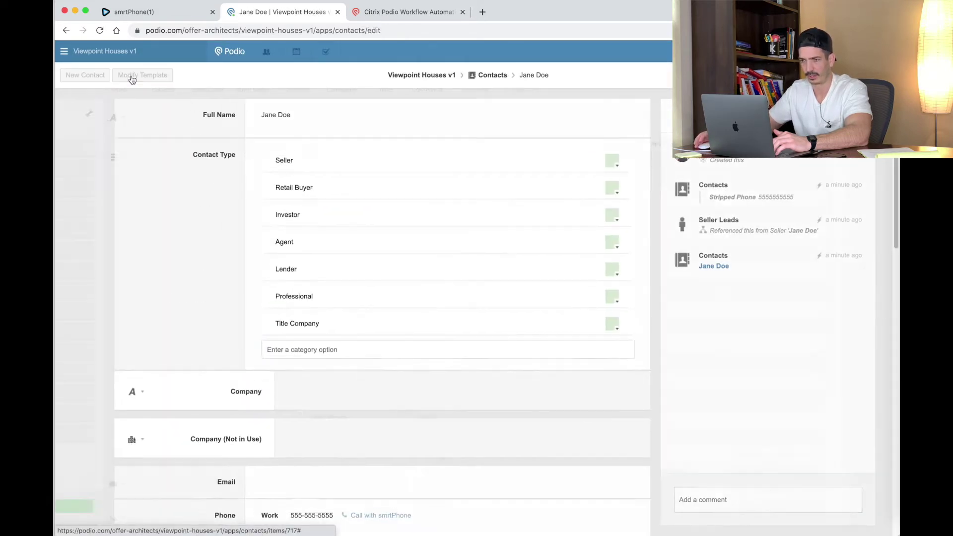
pyautogui.scroll(-4, 387, 219)
pyautogui.scroll(4, 390, 220)
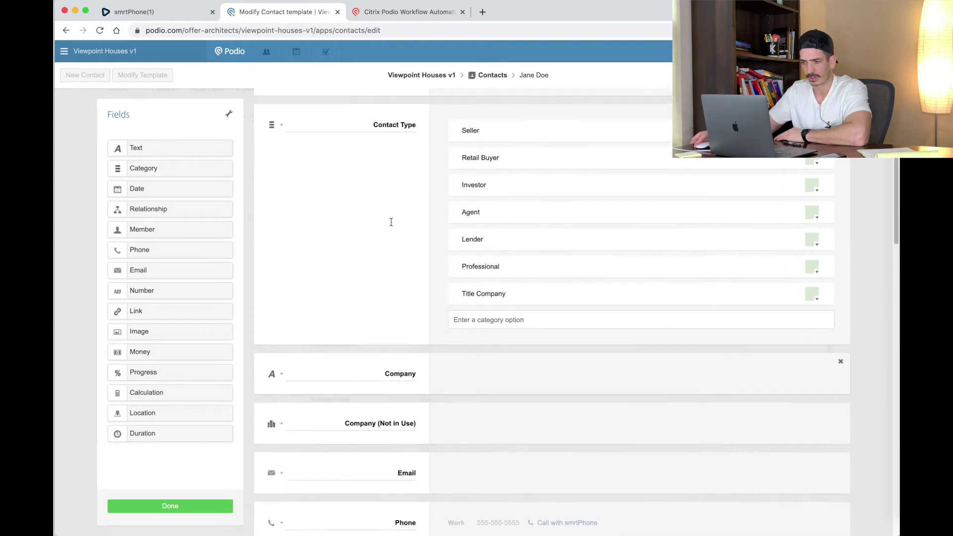
pyautogui.click(490, 76)
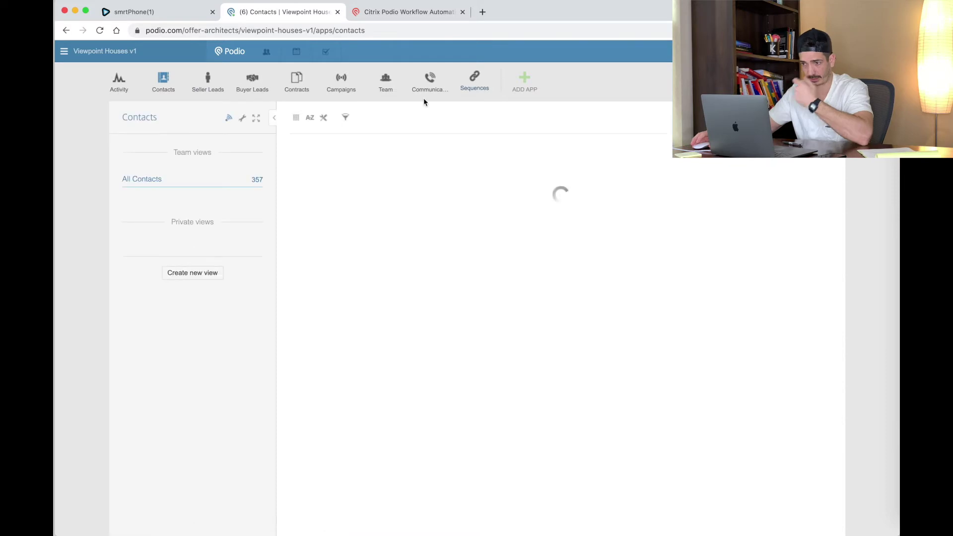
# Step: Reopen the template from the newest seller lead and highlight the Property Information heading text in the calculation formula
pyautogui.click(207, 80)
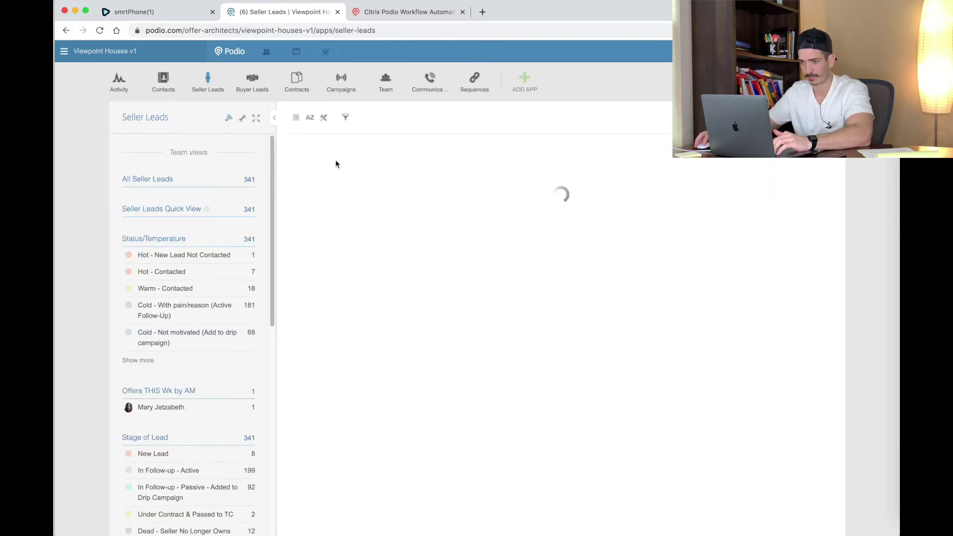
pyautogui.click(334, 162)
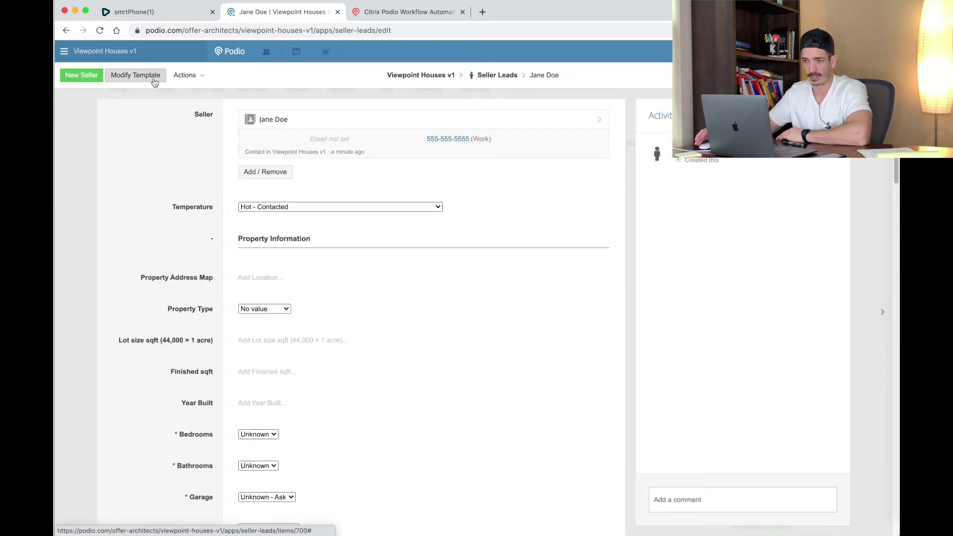
pyautogui.click(151, 79)
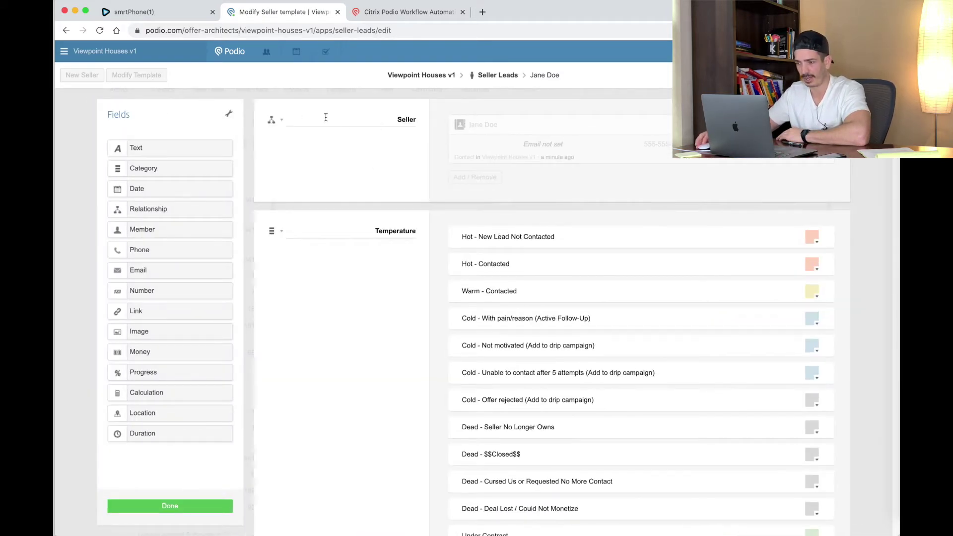
pyautogui.scroll(-10, 392, 140)
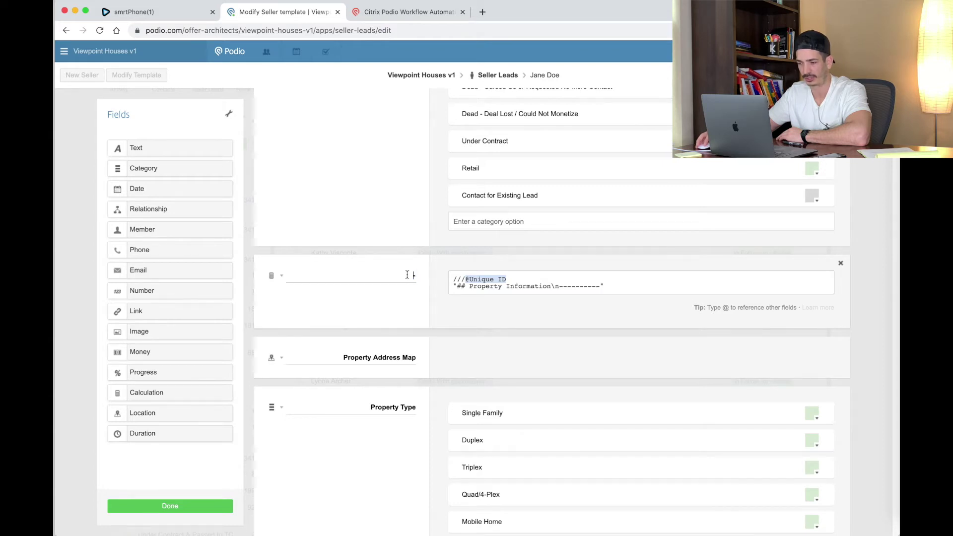
pyautogui.moveTo(481, 286); pyautogui.dragTo(598, 287)
pyautogui.click(618, 286)
# Step: Examine the field settings of Property Address Map and Property Type, and look over the Property Type category options
pyautogui.scroll(-5, 536, 281)
pyautogui.scroll(-2, 536, 281)
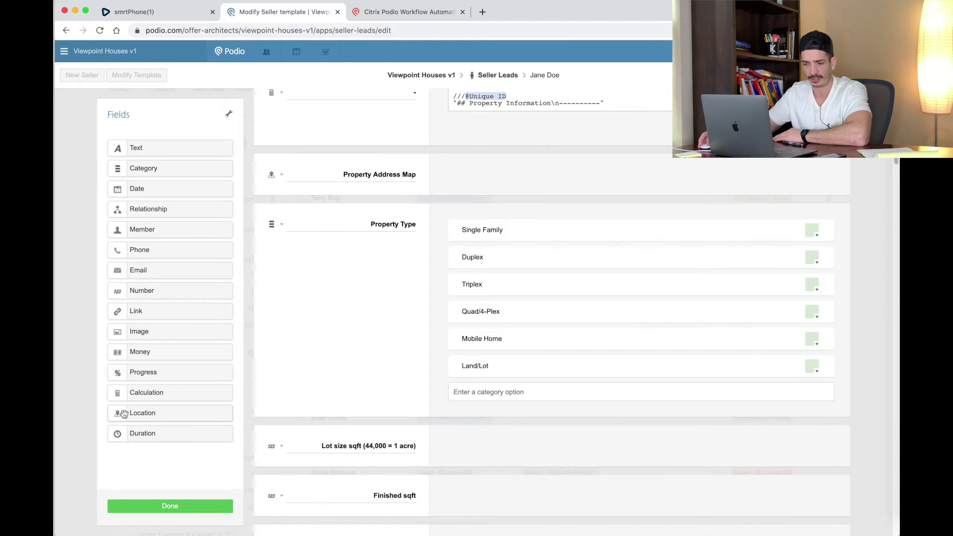
pyautogui.click(281, 176)
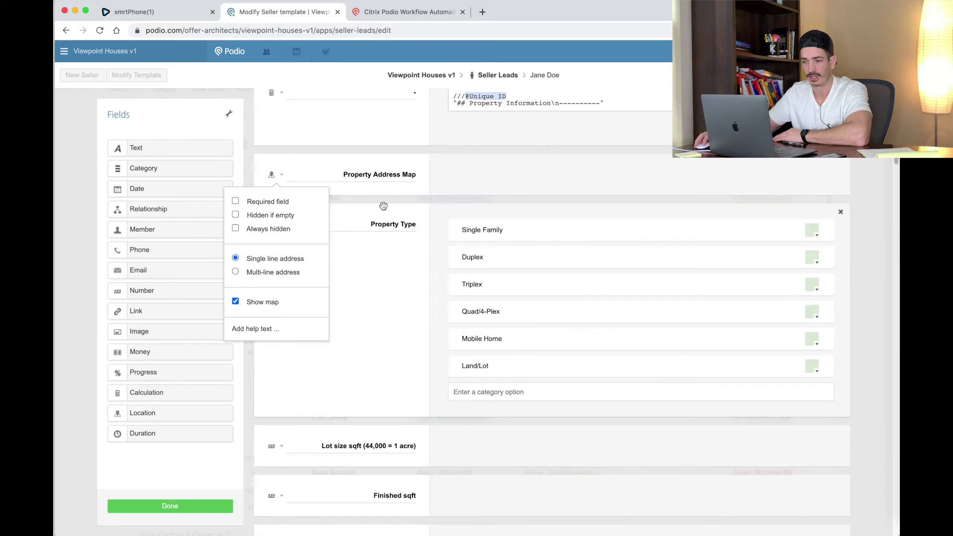
pyautogui.click(383, 206)
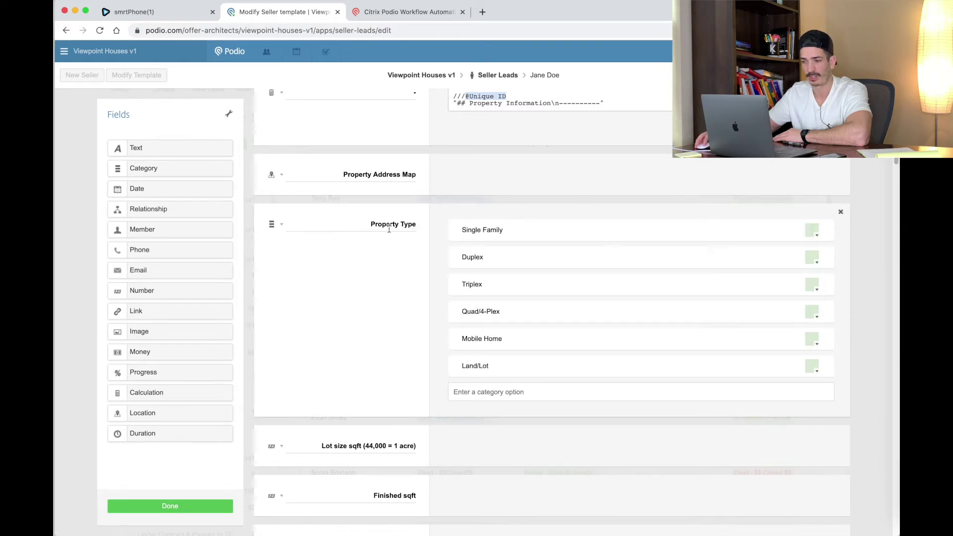
pyautogui.click(281, 225)
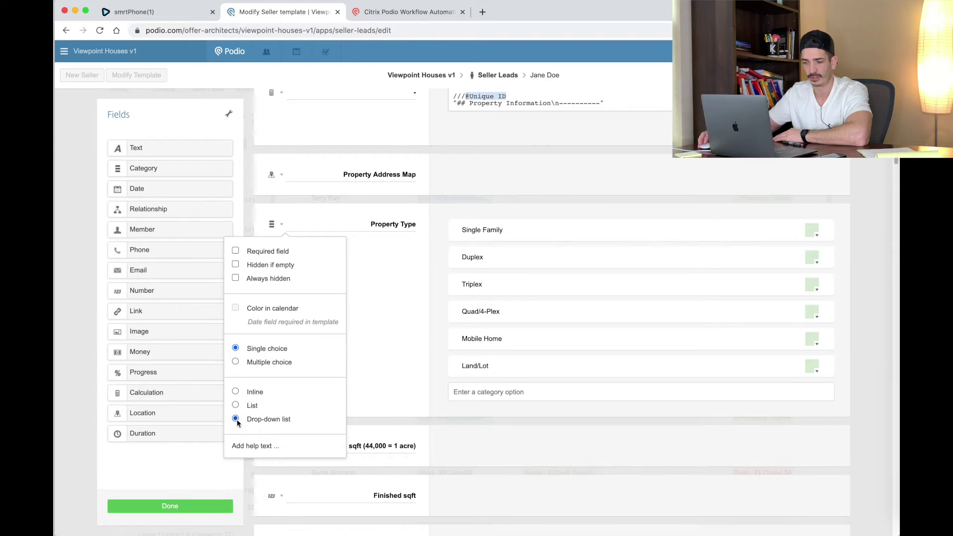
pyautogui.click(404, 298)
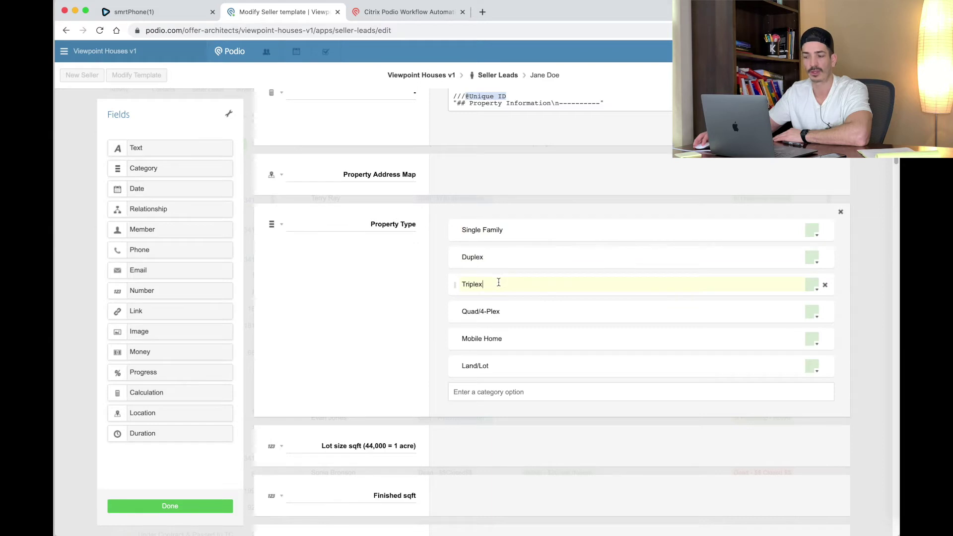
pyautogui.click(508, 308)
pyautogui.click(494, 256)
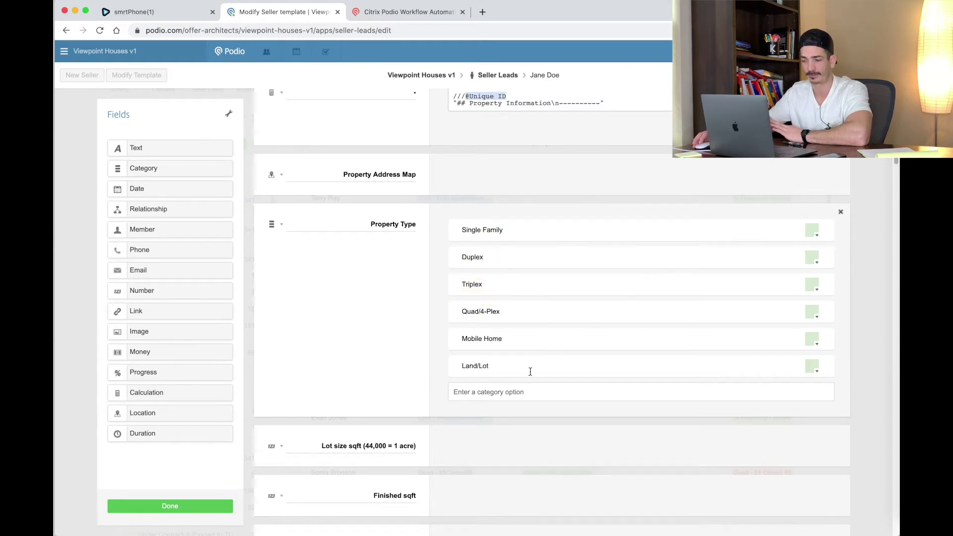
# Step: Examine the number field settings of Lot size sqft and Finished sqft in the Seller Leads template
pyautogui.scroll(-2, 326, 242)
pyautogui.scroll(-7, 326, 243)
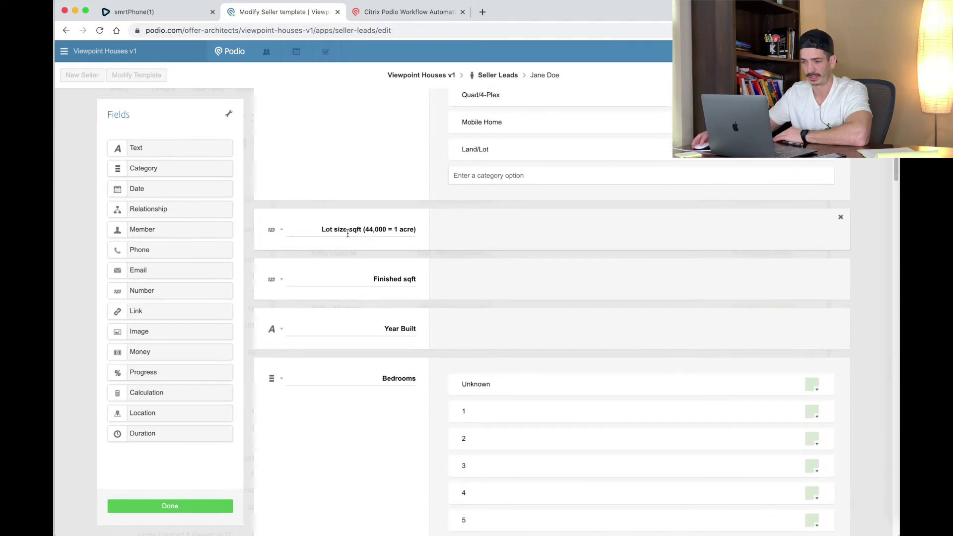
pyautogui.click(281, 229)
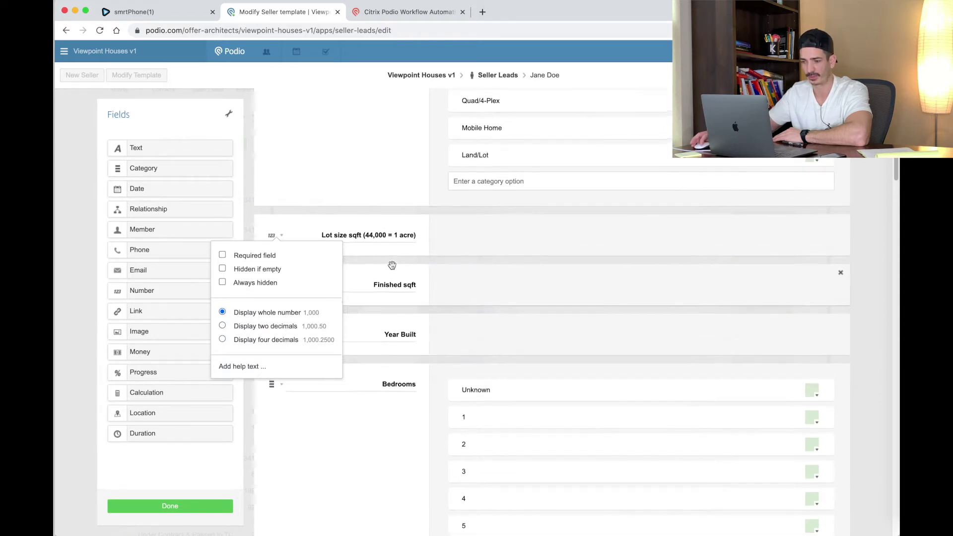
pyautogui.click(254, 239)
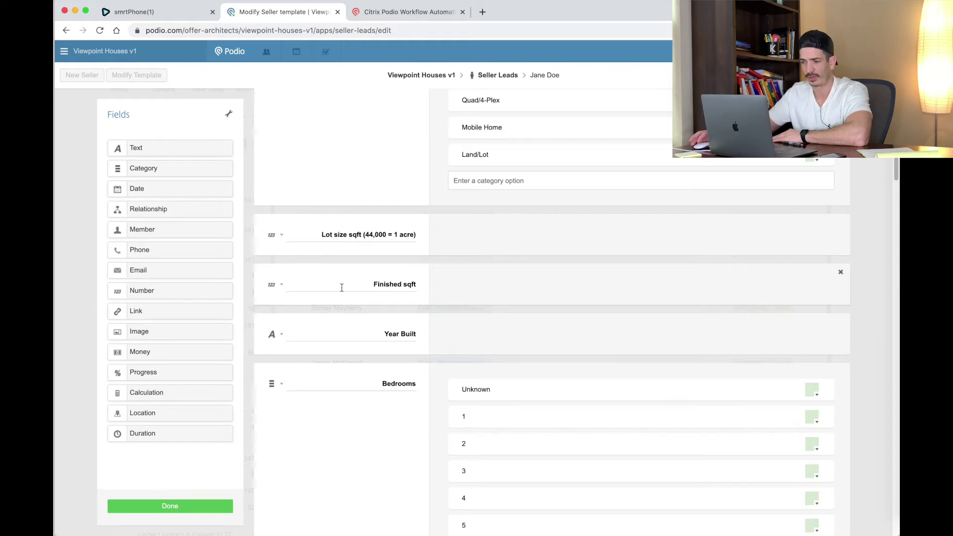
pyautogui.click(282, 286)
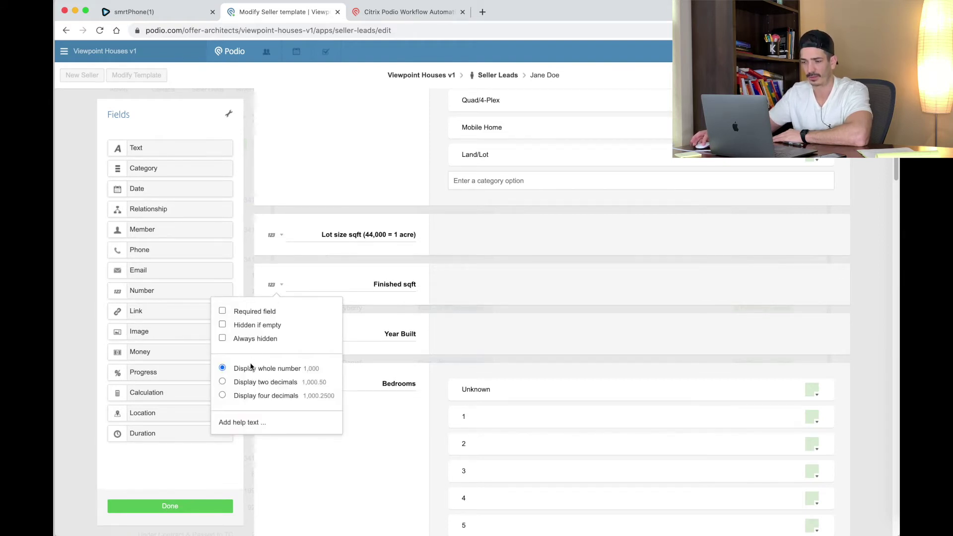
pyautogui.click(389, 287)
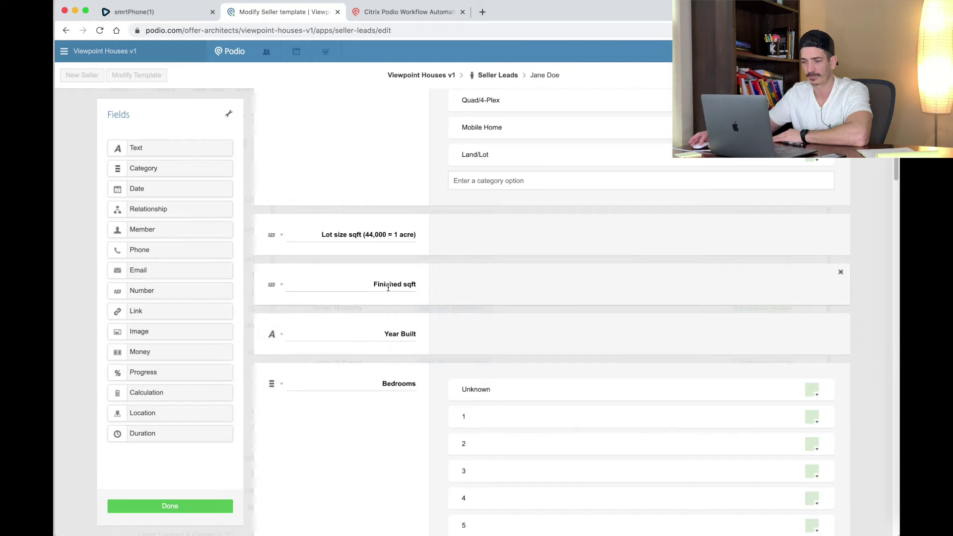
# Step: Examine the text field settings of Year Built, including its single-line and multi-line choices
pyautogui.scroll(-2, 328, 329)
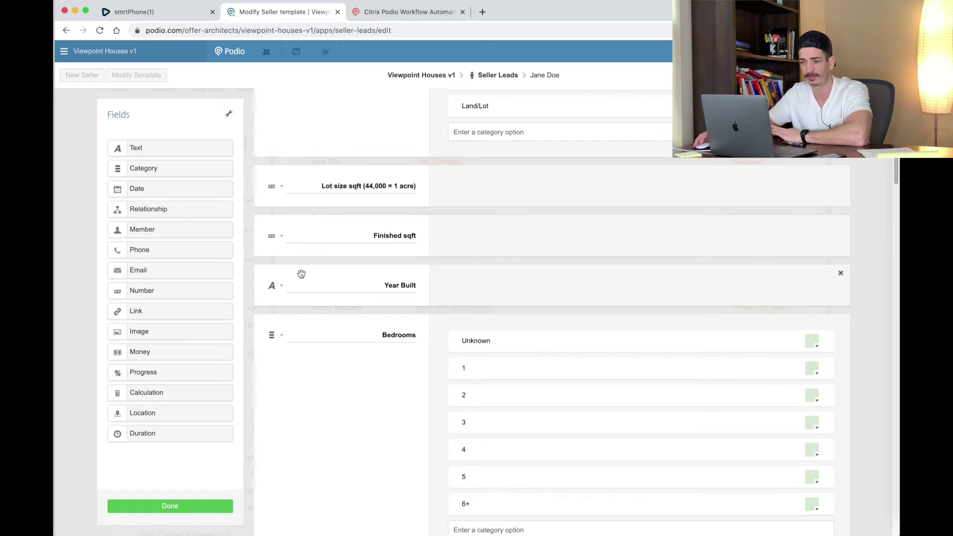
pyautogui.click(282, 289)
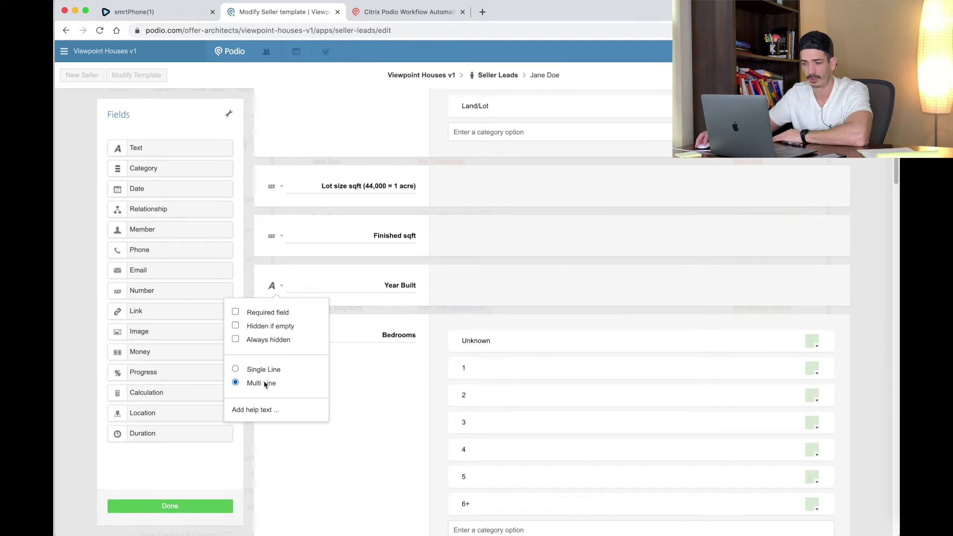
pyautogui.click(337, 278)
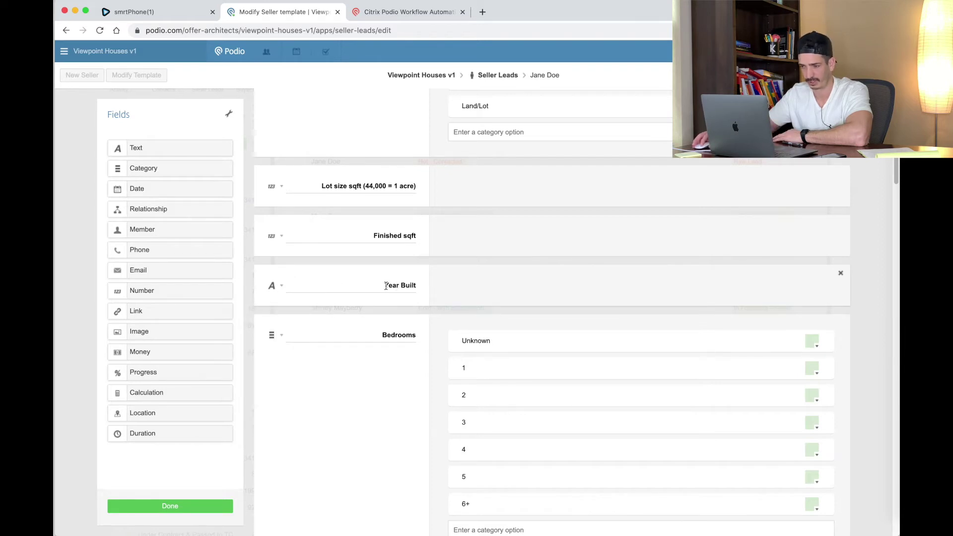
# Step: Highlight the Year Built label, then examine the category field settings of Bedrooms, including its choice and display modes
pyautogui.moveTo(386, 286); pyautogui.dragTo(418, 287)
pyautogui.click(362, 278)
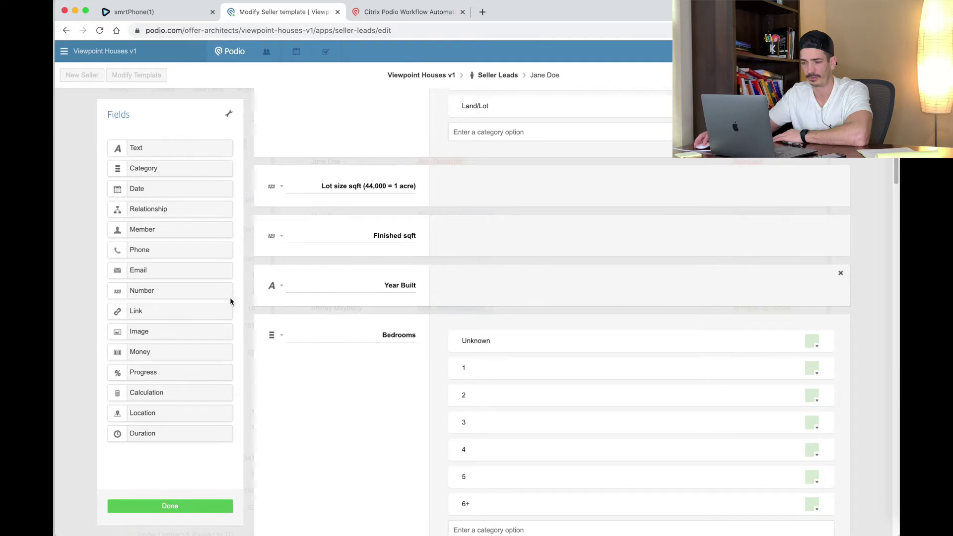
pyautogui.scroll(-5, 338, 286)
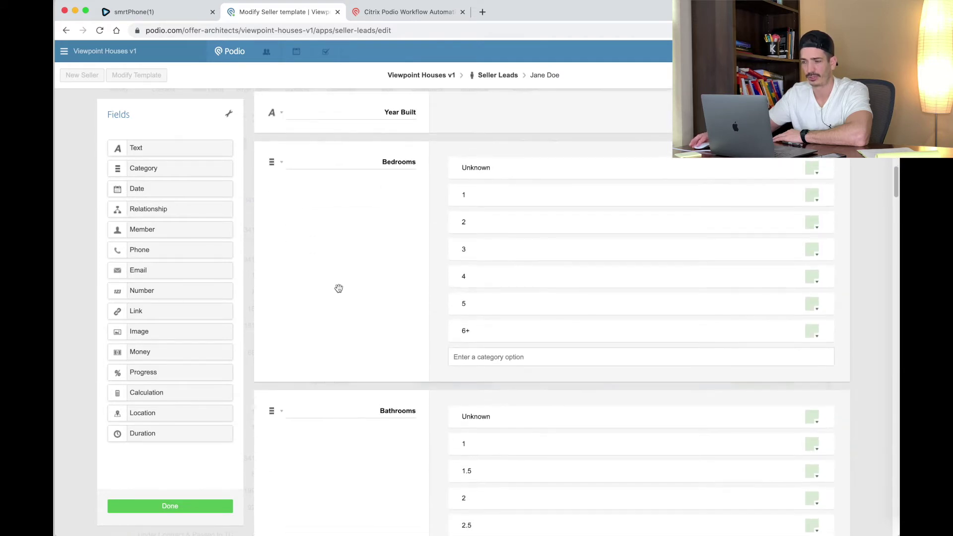
pyautogui.click(283, 164)
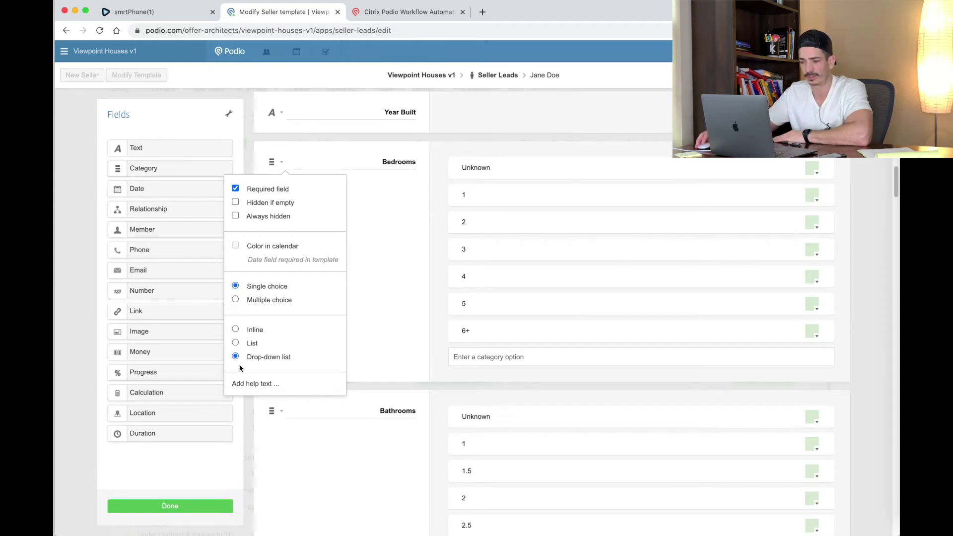
pyautogui.click(386, 248)
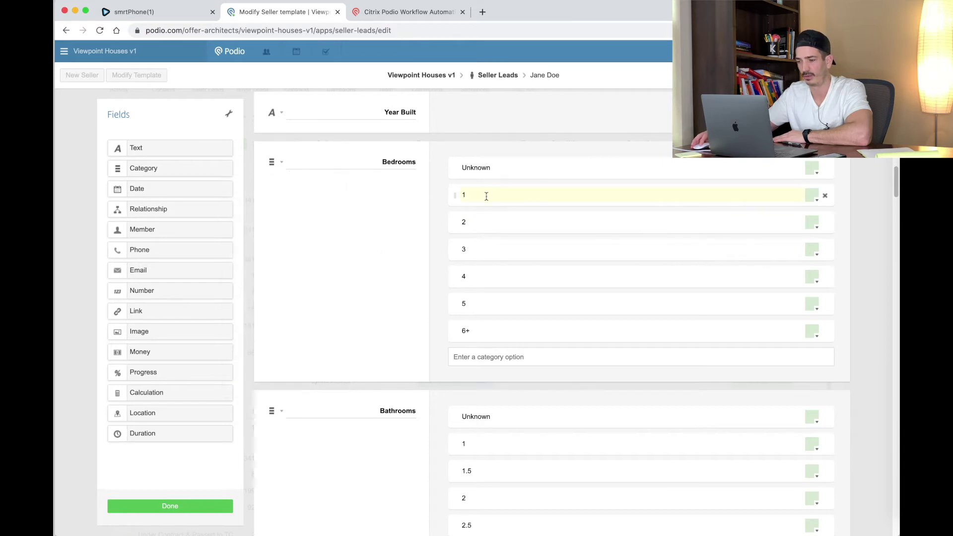
# Step: Examine the category field settings of Bathrooms and look over its options
pyautogui.scroll(-3, 329, 246)
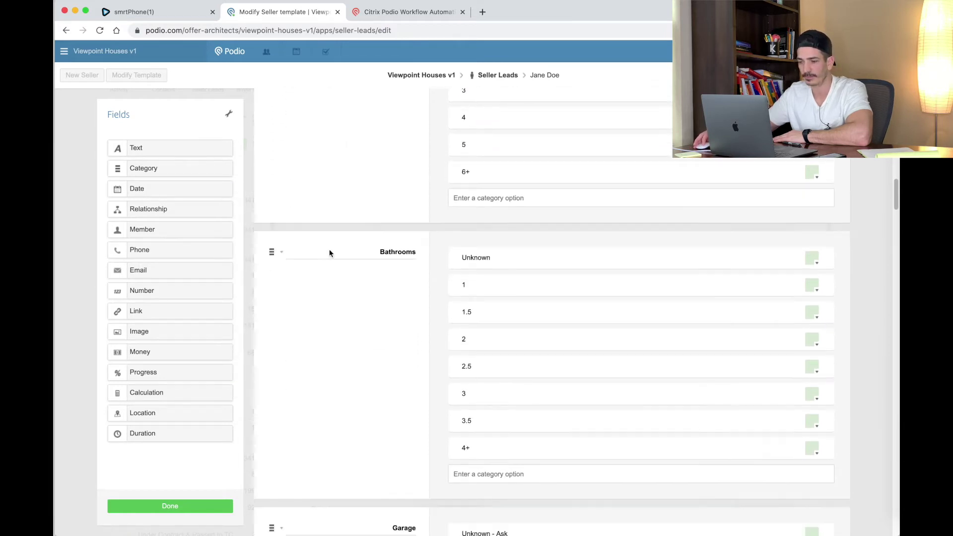
pyautogui.click(283, 256)
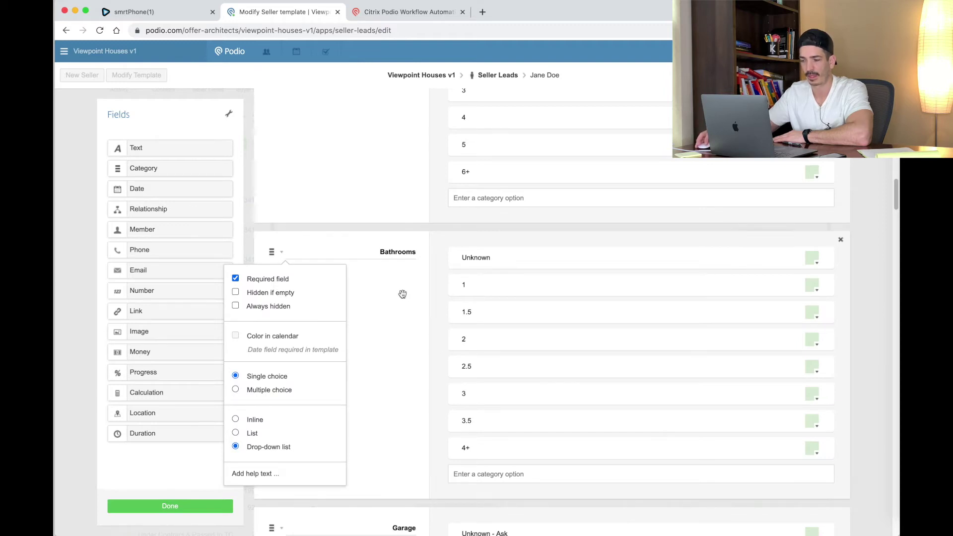
pyautogui.click(400, 272)
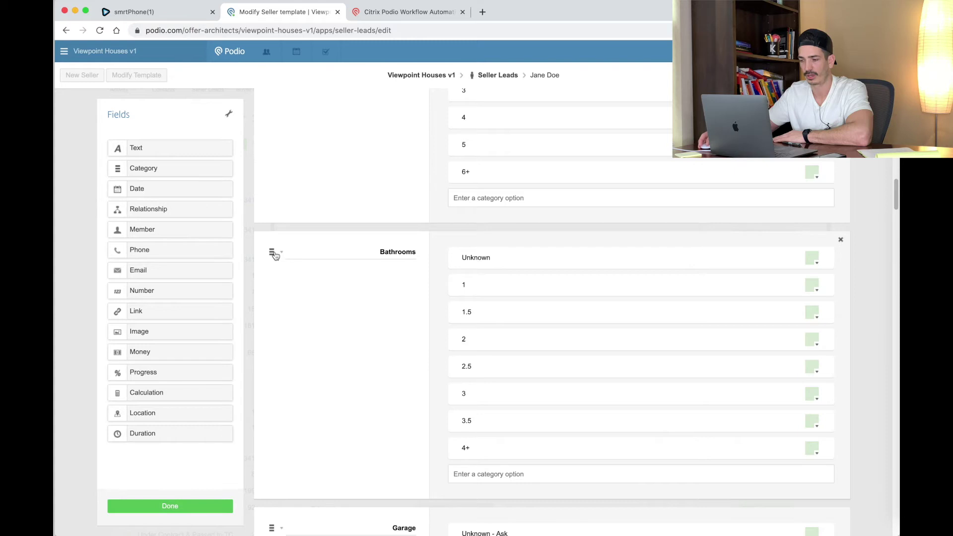
# Step: Examine the category field settings of Garage and Basement, along with the Garage options
pyautogui.scroll(-7, 275, 254)
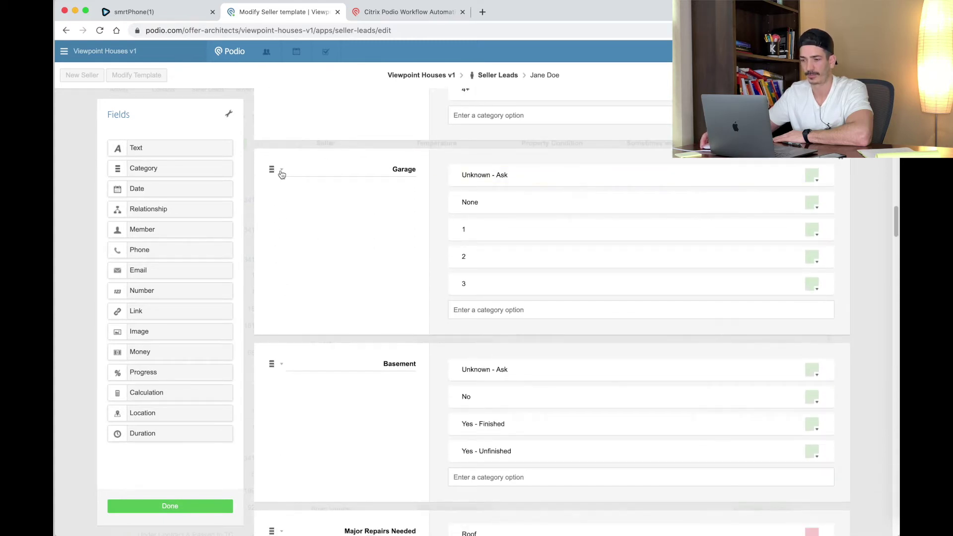
pyautogui.click(281, 171)
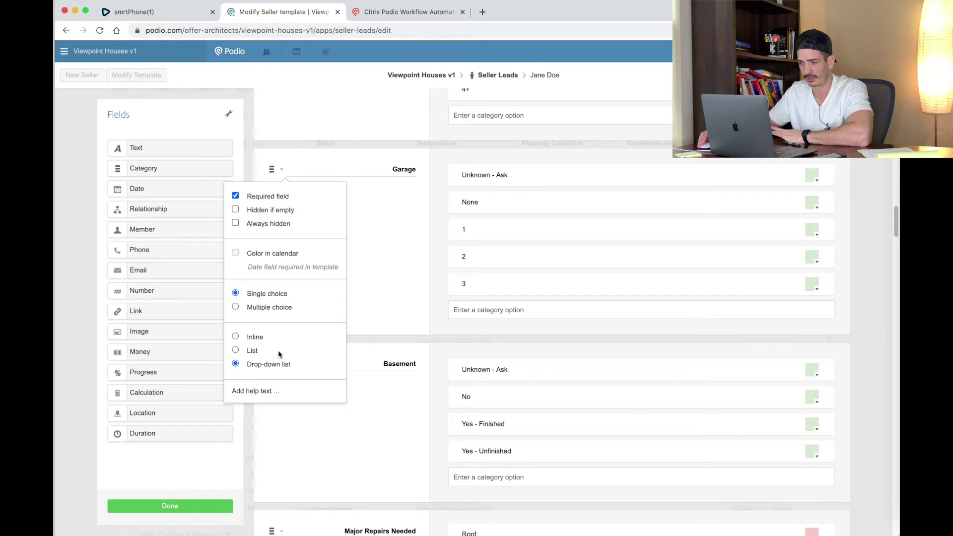
pyautogui.click(499, 186)
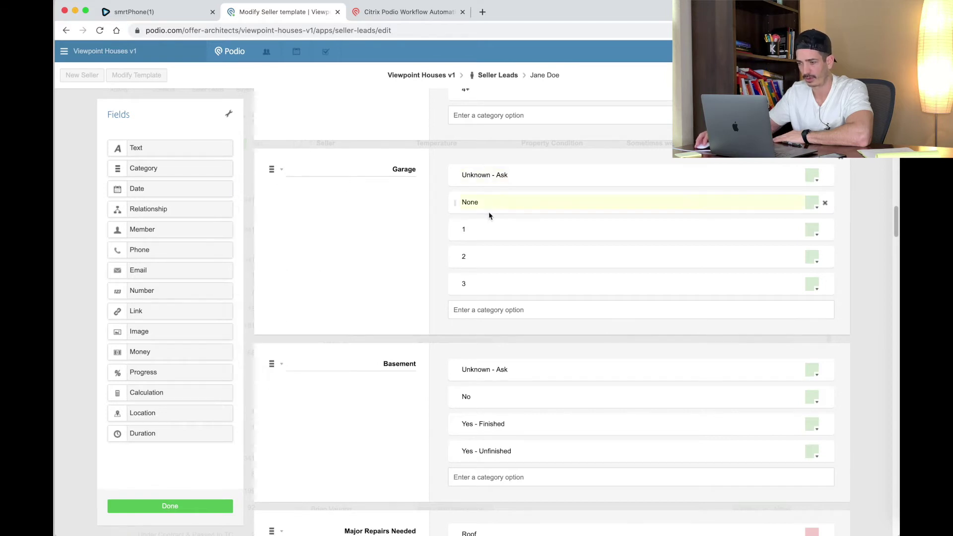
pyautogui.click(276, 365)
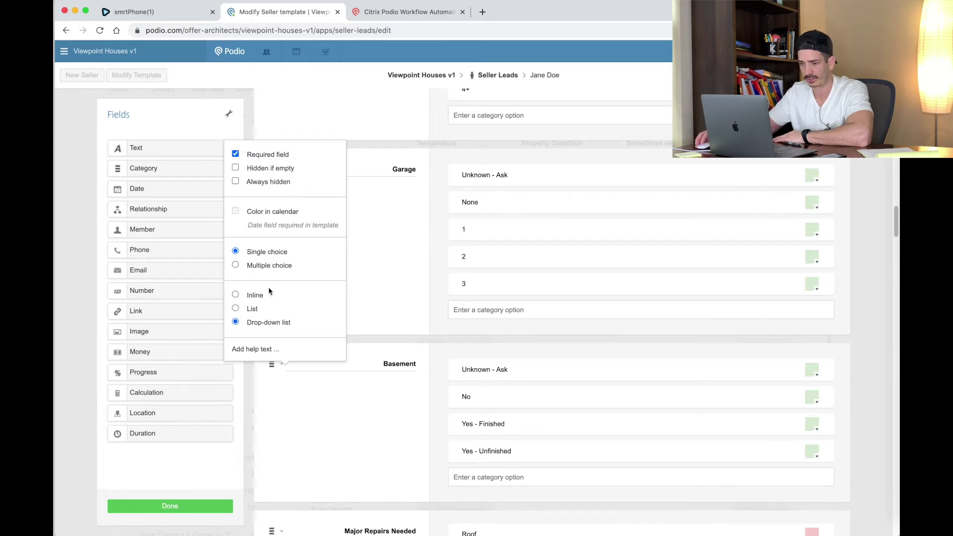
pyautogui.click(391, 286)
# Step: Look over the Basement options, then examine the Major Repairs Needed category field and its settings
pyautogui.scroll(-5, 391, 286)
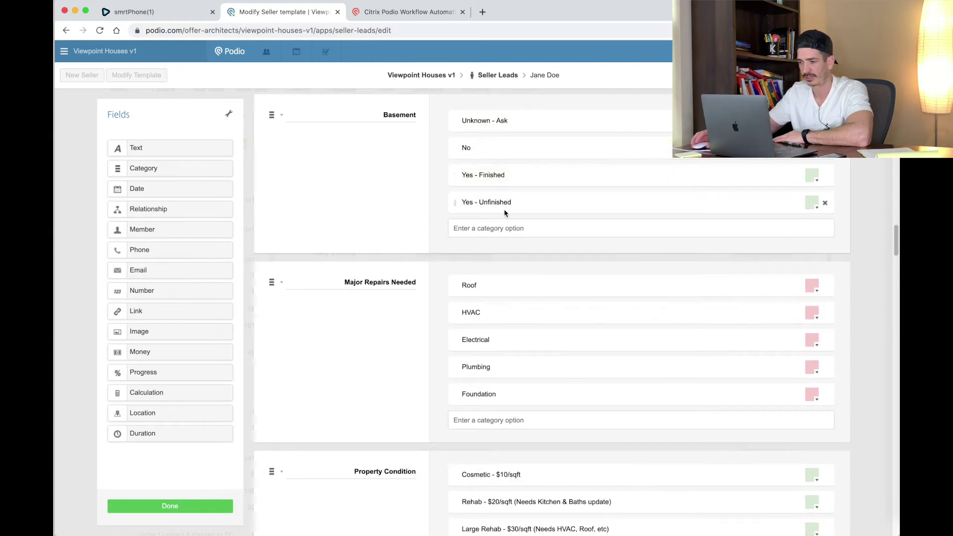
pyautogui.scroll(-3, 327, 266)
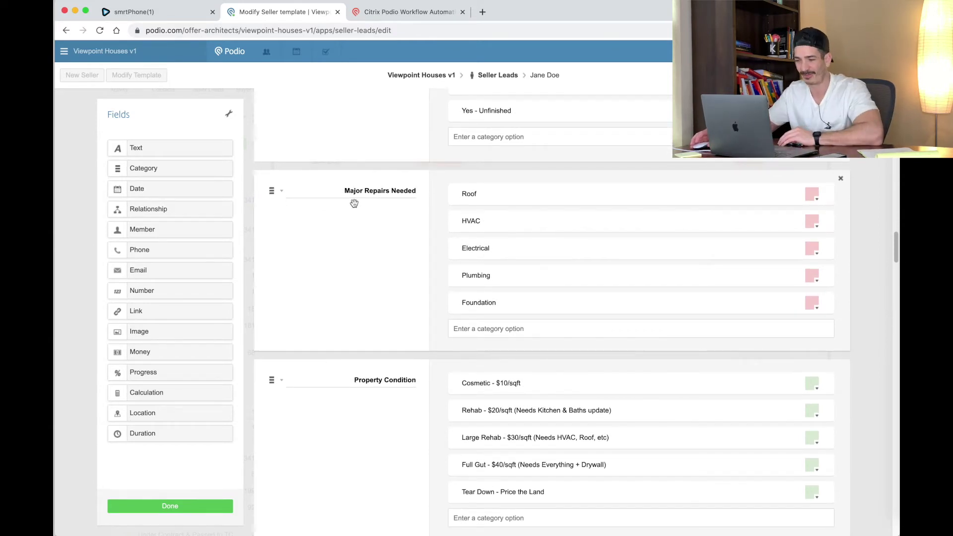
pyautogui.click(282, 194)
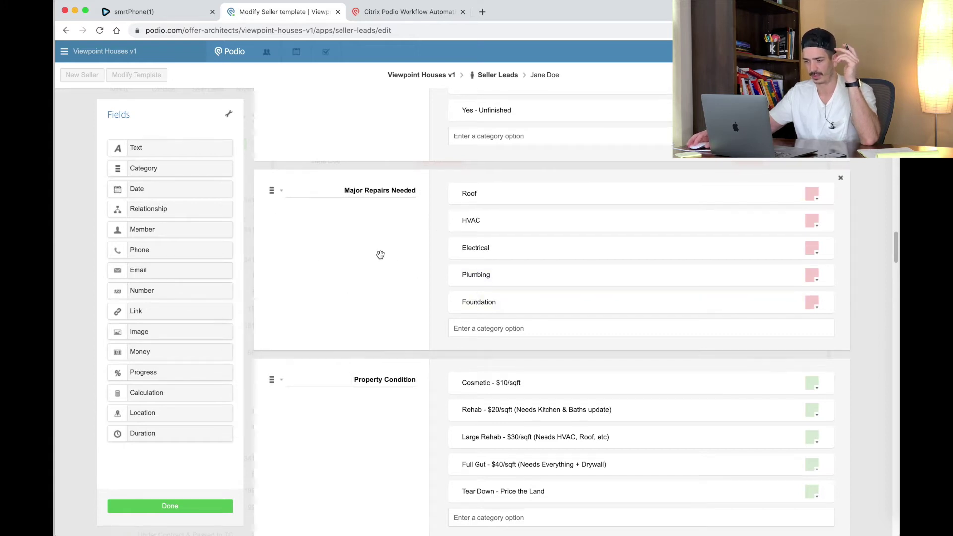
# Step: Examine the category field settings of Property Condition and look over its rehab cost per sqft options
pyautogui.scroll(-2, 380, 255)
pyautogui.scroll(-6, 353, 241)
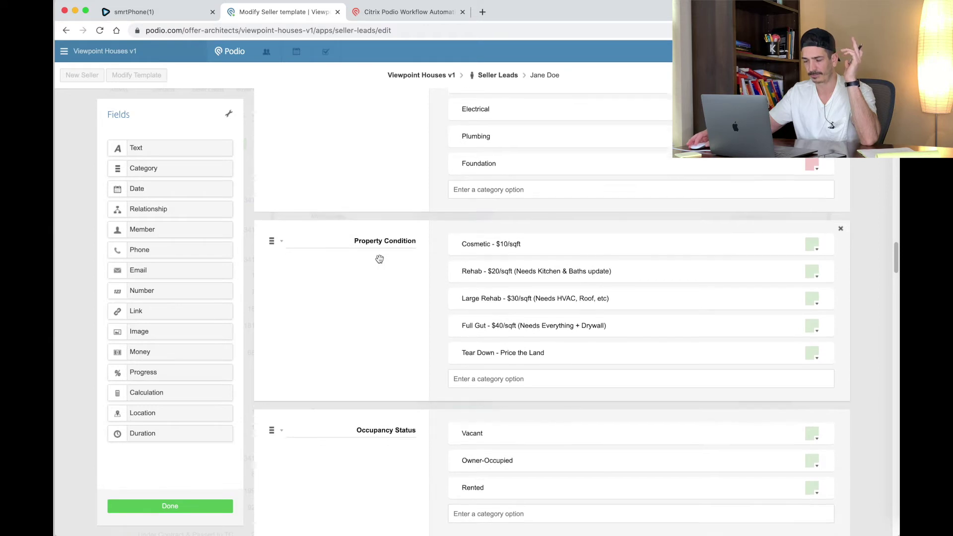
pyautogui.click(281, 194)
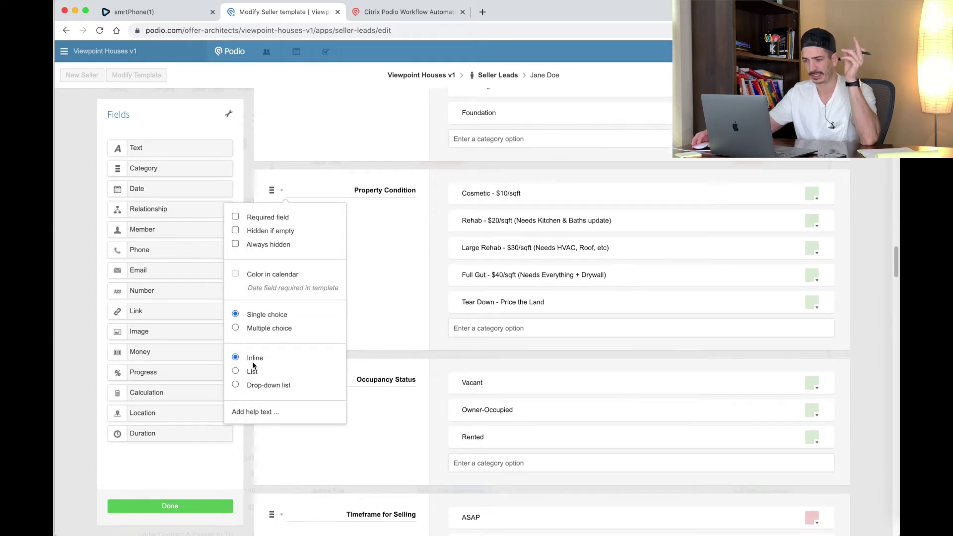
pyautogui.click(380, 304)
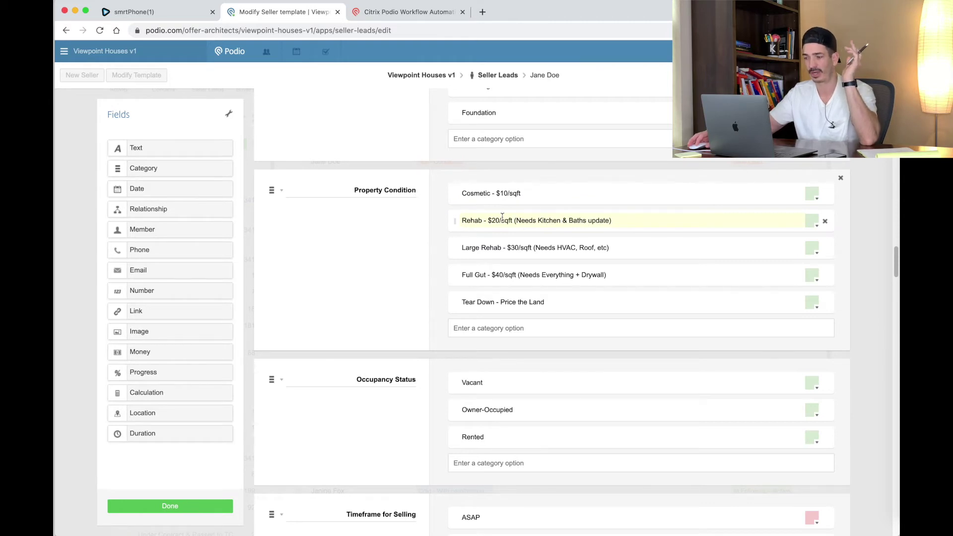
# Step: Examine the category field settings of Occupancy Status and its Vacant, Owner-Occupied and Rented options
pyautogui.scroll(-2, 446, 221)
pyautogui.scroll(-7, 446, 222)
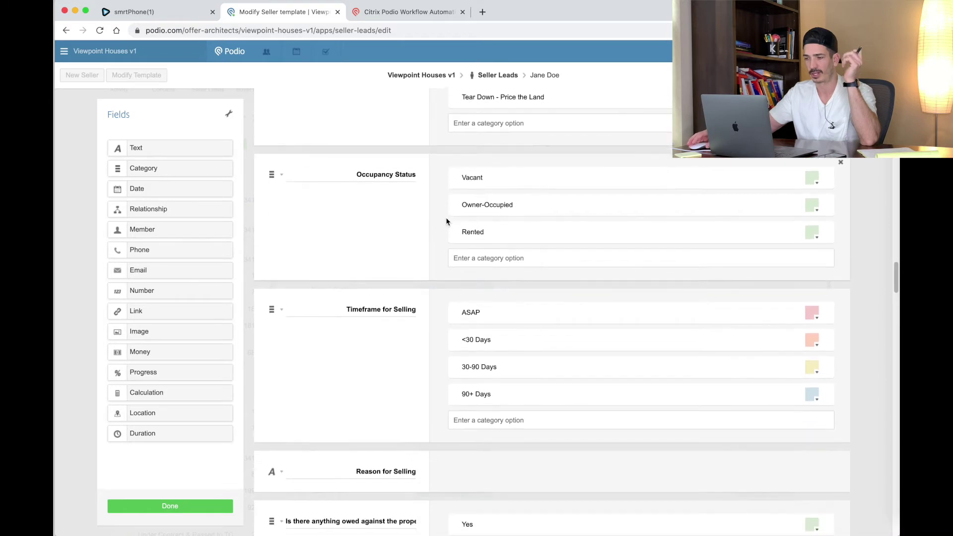
pyautogui.click(281, 176)
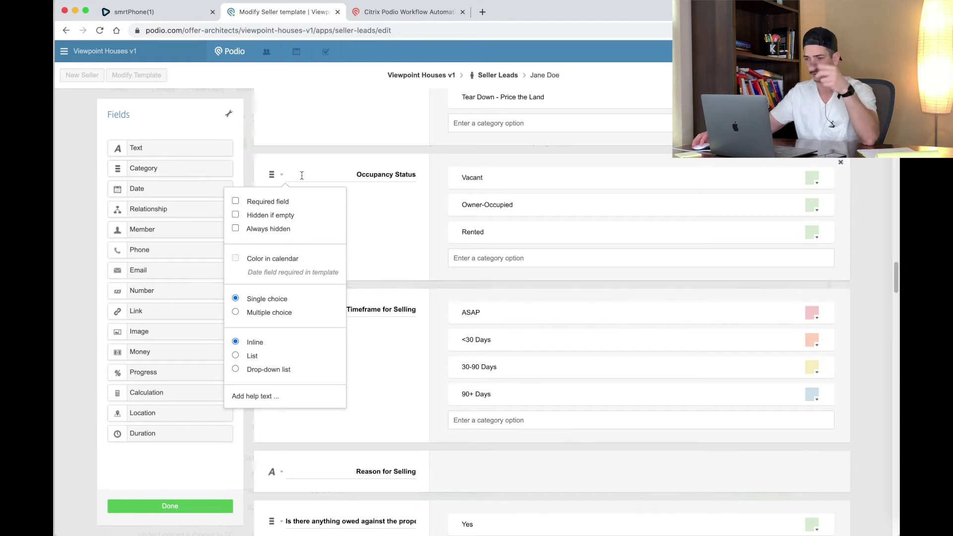
pyautogui.click(379, 212)
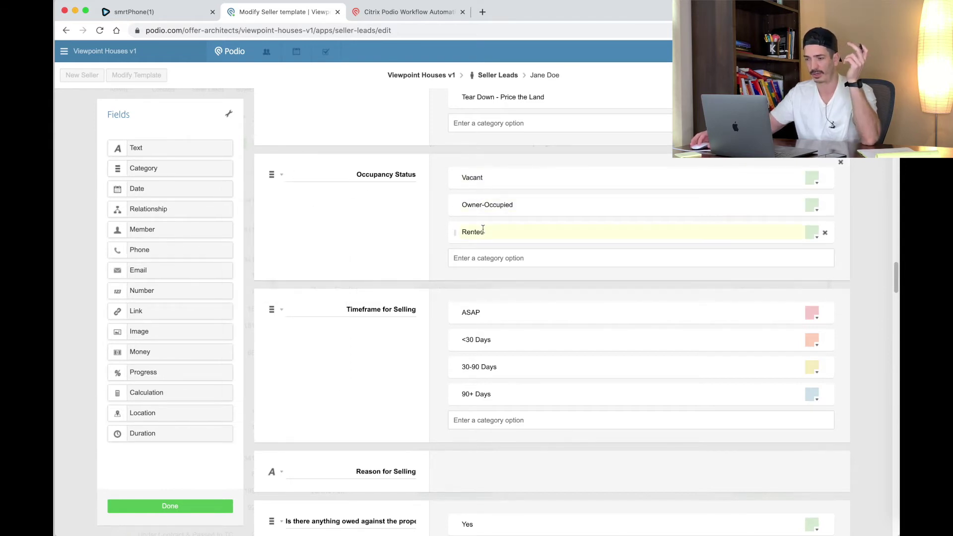
# Step: Examine the category field settings of Timeframe for Selling and the colors assigned to its options
pyautogui.scroll(-4, 334, 219)
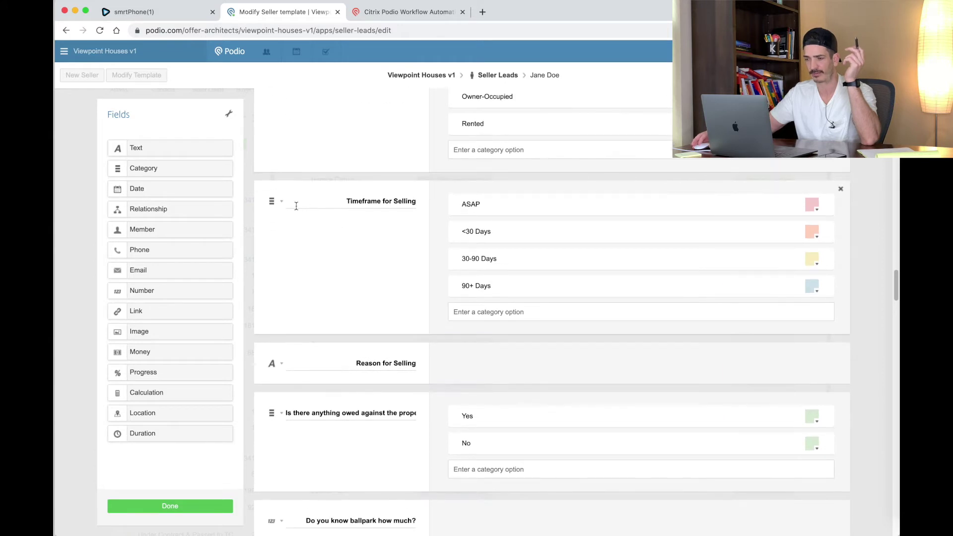
pyautogui.click(282, 202)
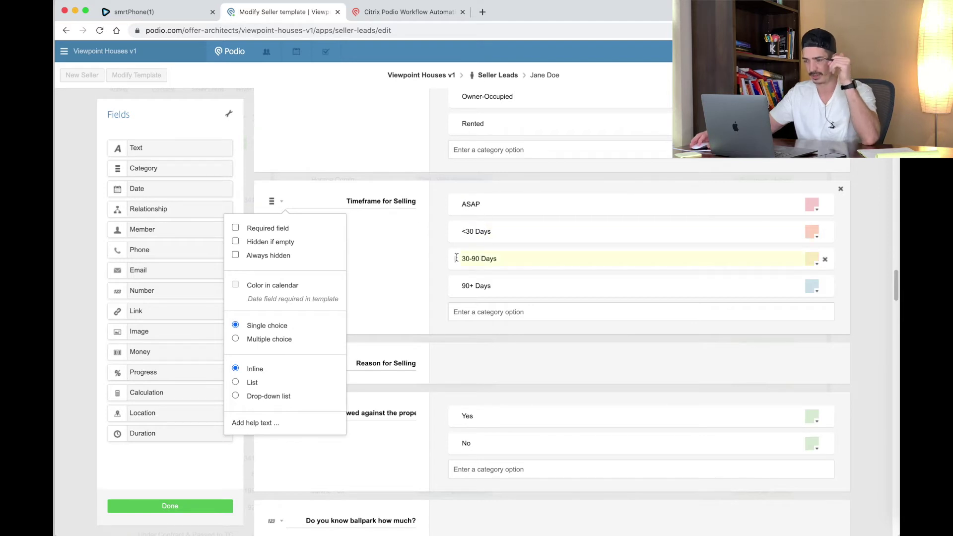
pyautogui.click(379, 258)
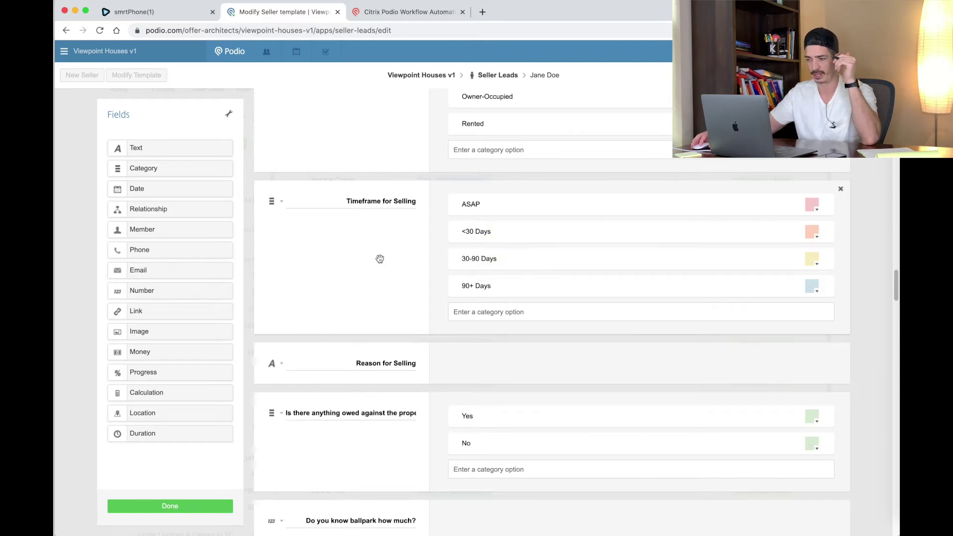
pyautogui.click(818, 239)
pyautogui.click(727, 203)
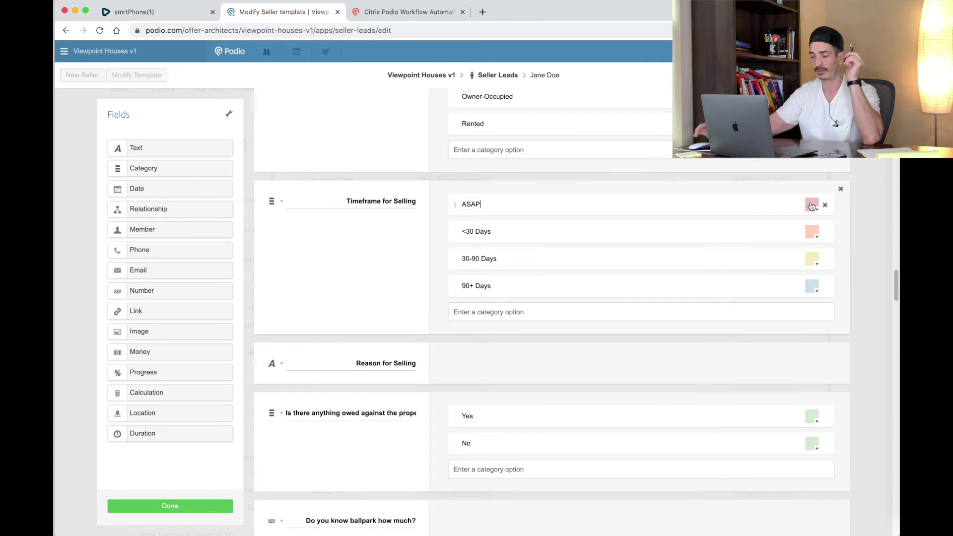
pyautogui.scroll(1, 814, 238)
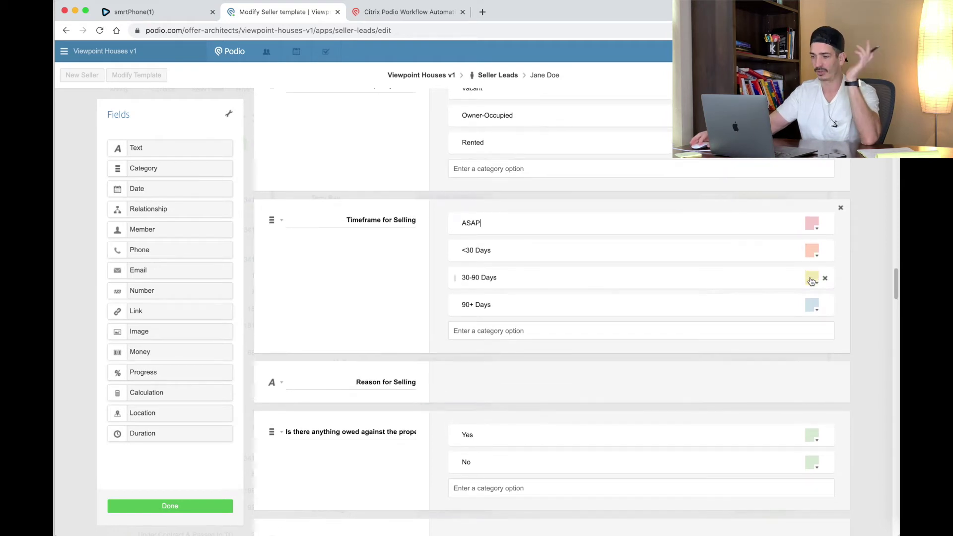
pyautogui.scroll(1, 812, 275)
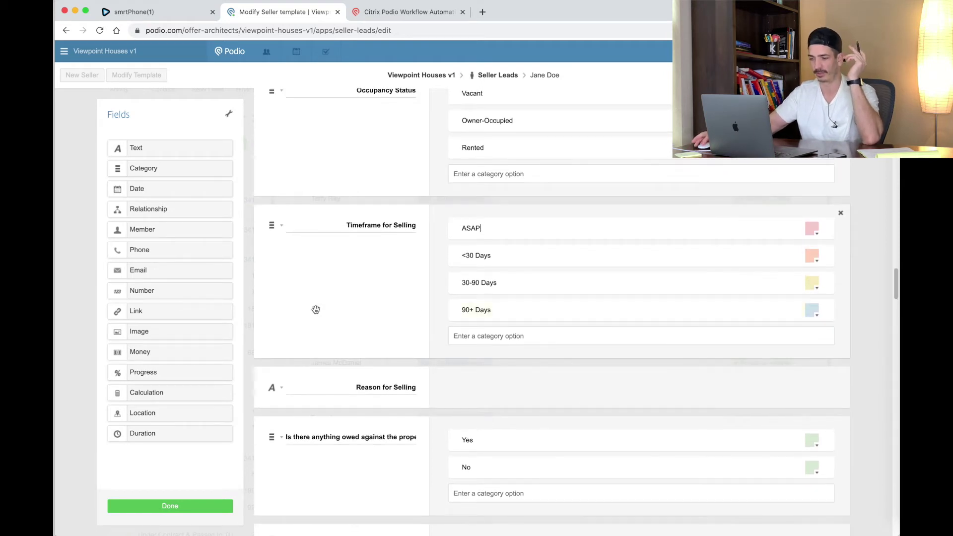
# Step: Compare the text field settings of Reason for Selling with the category field settings of Timeframe for Selling
pyautogui.scroll(-5, 315, 309)
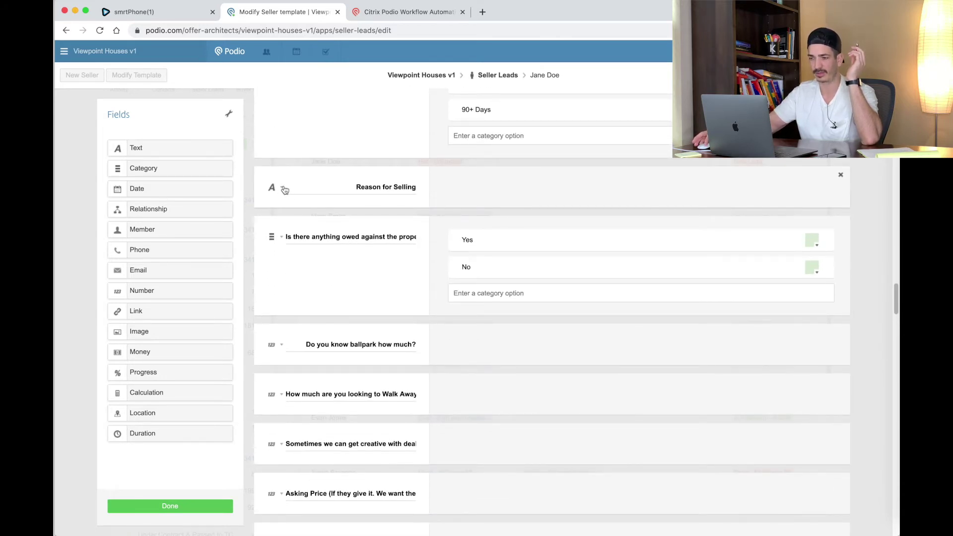
pyautogui.click(283, 189)
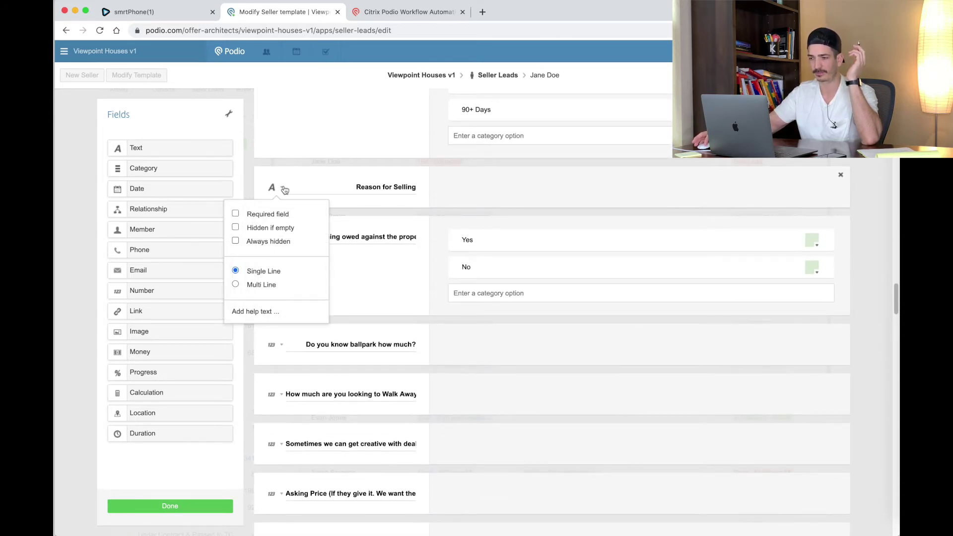
pyautogui.click(336, 158)
pyautogui.scroll(2, 336, 157)
pyautogui.scroll(1, 336, 158)
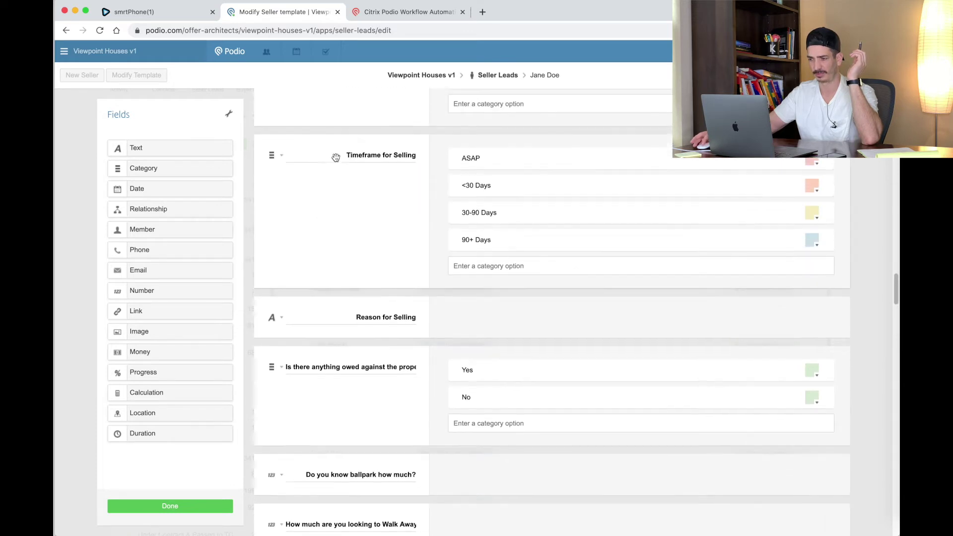
pyautogui.click(281, 157)
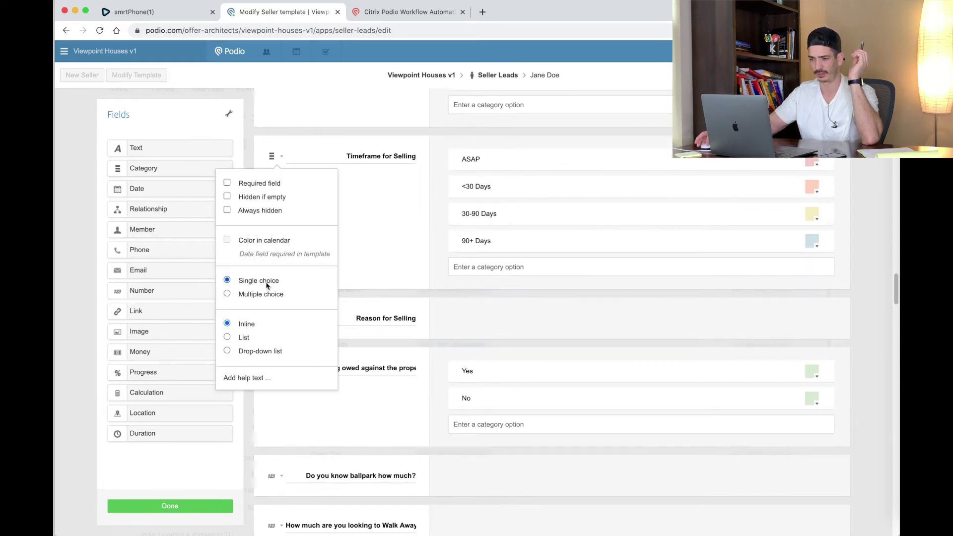
pyautogui.click(374, 305)
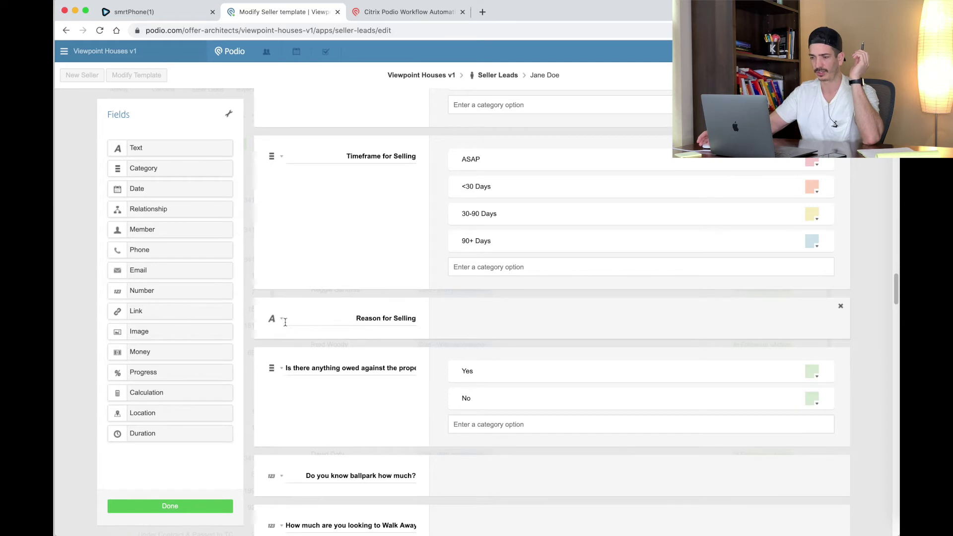
pyautogui.click(282, 320)
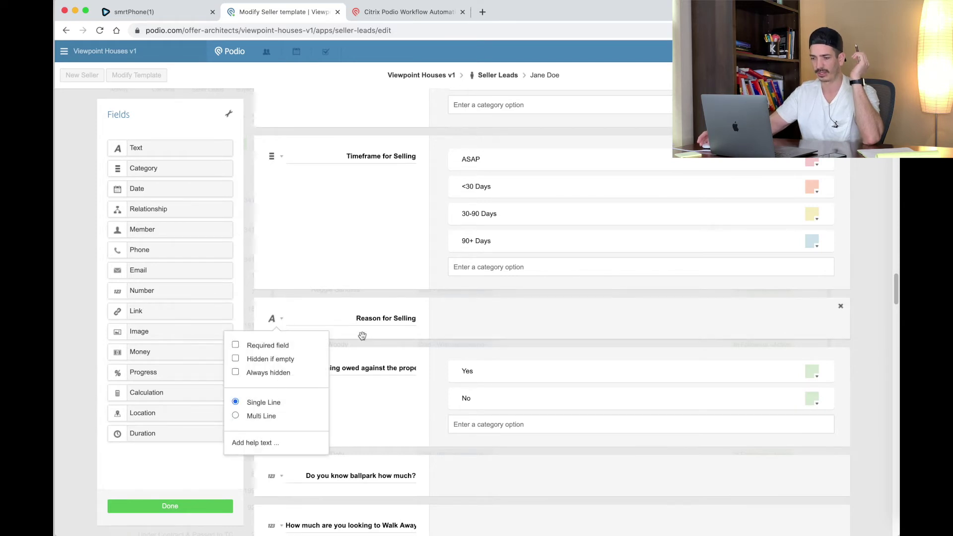
pyautogui.click(334, 316)
# Step: Examine the full label and category field settings of the question about anything owed against the property, with its Yes and No options
pyautogui.scroll(-5, 333, 316)
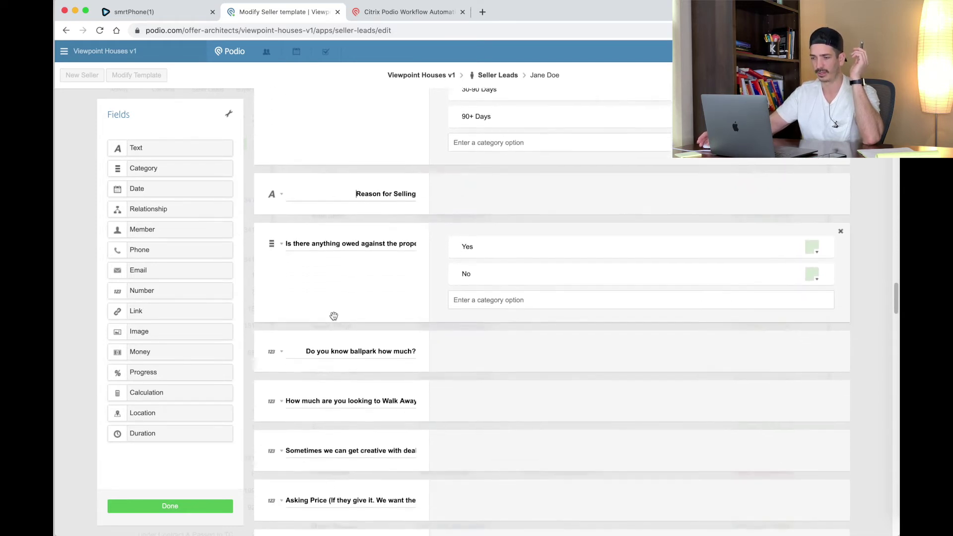
pyautogui.tripleClick(325, 237)
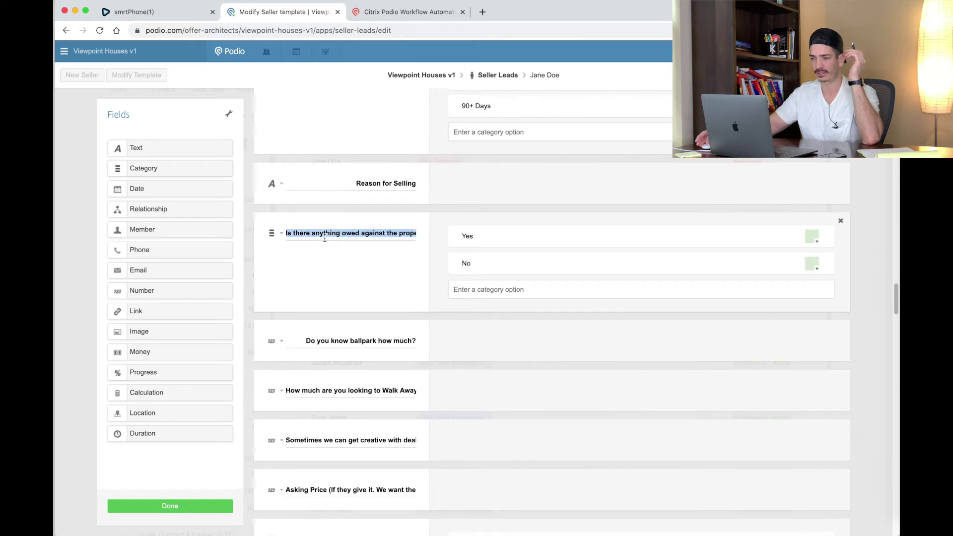
pyautogui.click(342, 233)
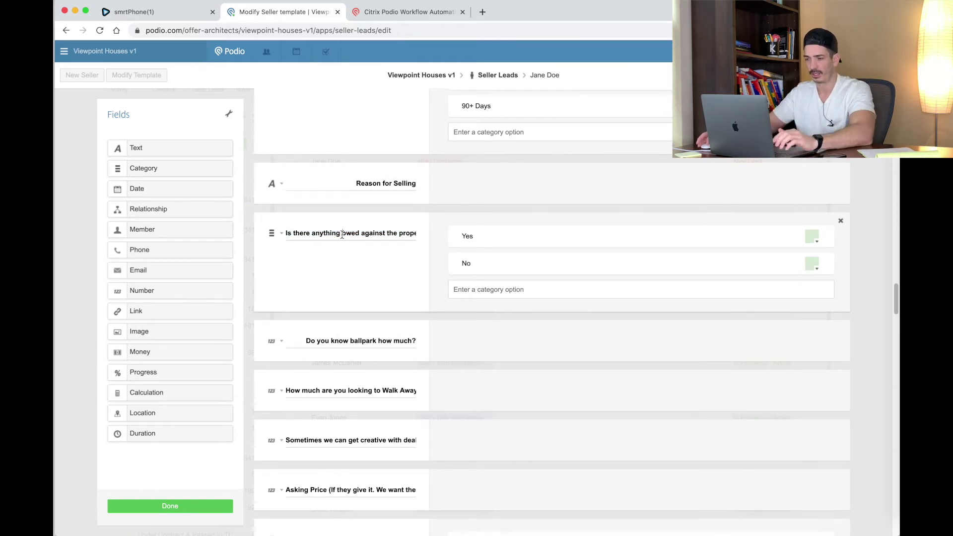
pyautogui.scroll(-1, 342, 235)
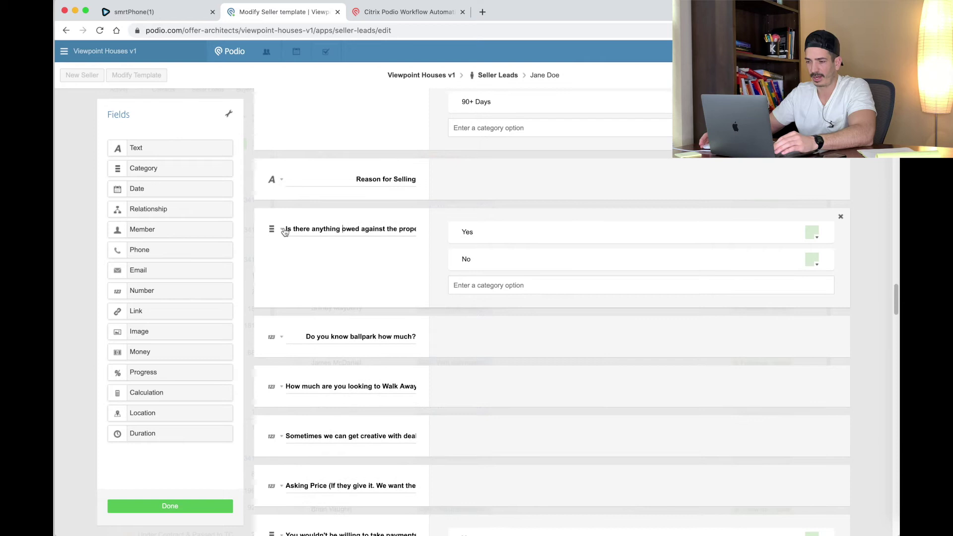
pyautogui.moveTo(287, 229); pyautogui.dragTo(418, 232)
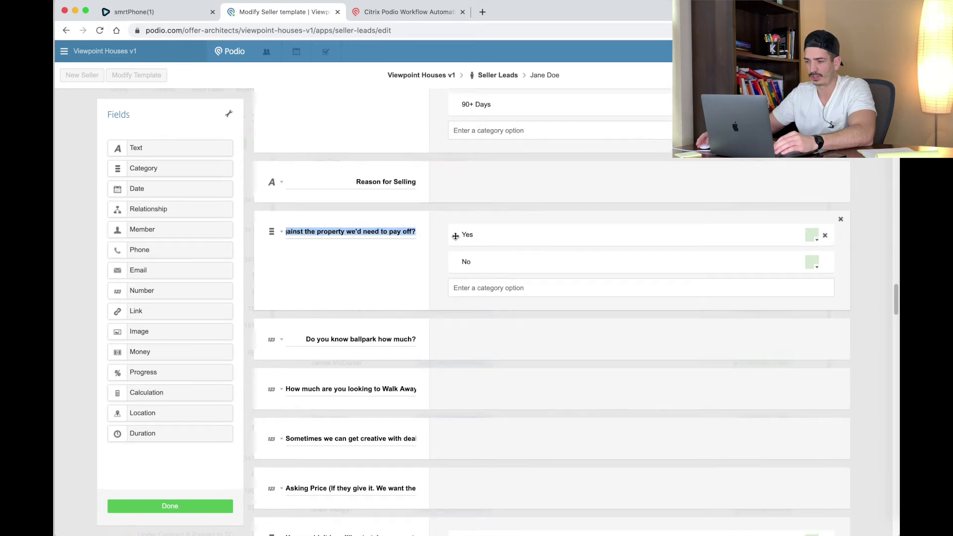
pyautogui.click(417, 232)
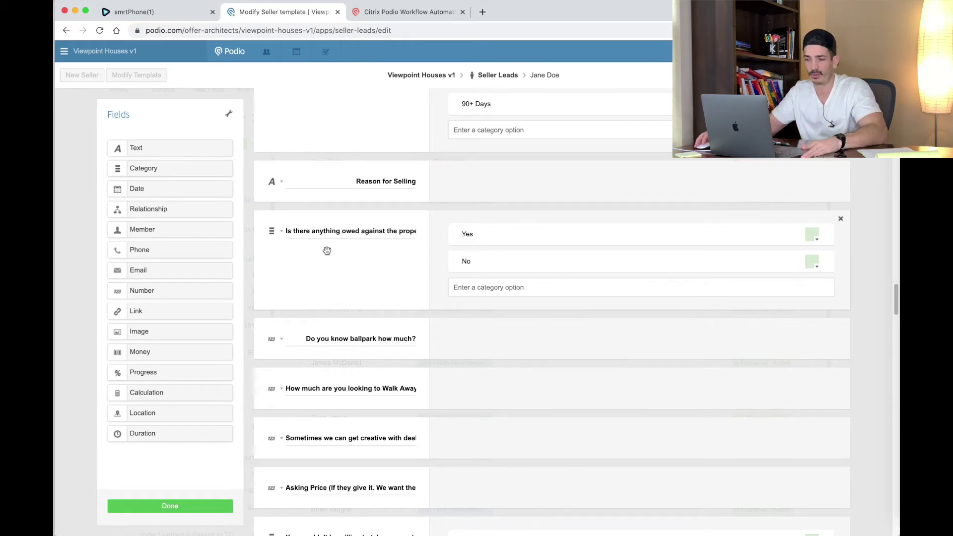
pyautogui.click(282, 231)
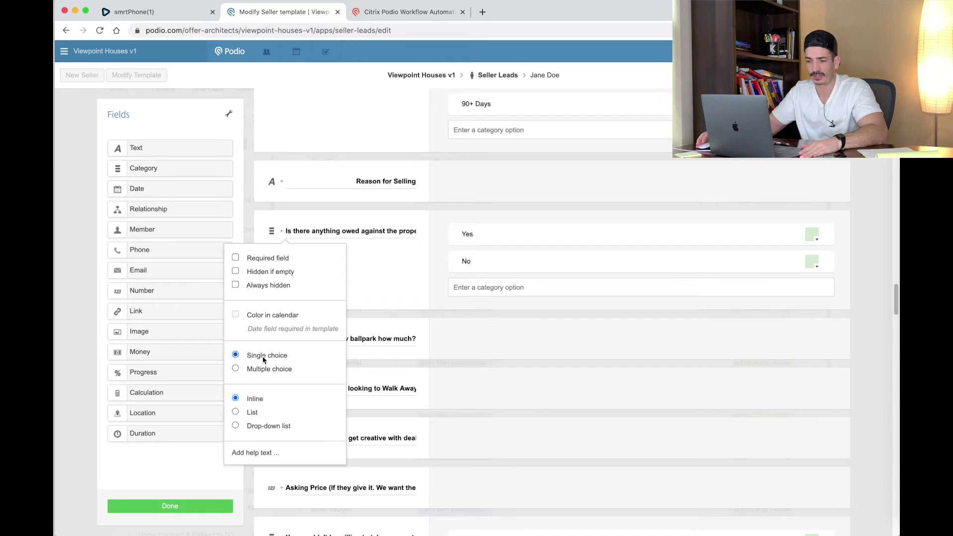
pyautogui.click(402, 285)
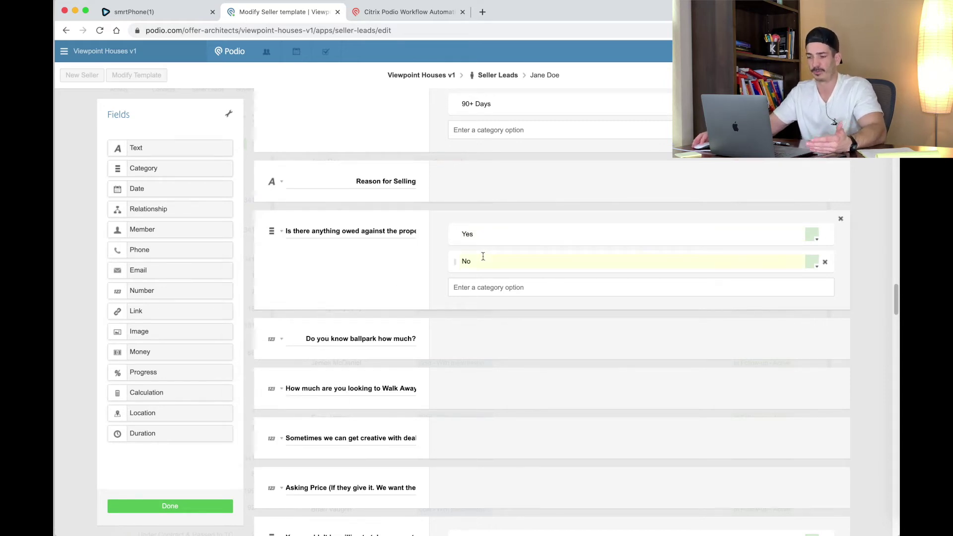
# Step: Examine the label and number field settings of the "Do you know ballpark how much?" field
pyautogui.scroll(-3, 384, 262)
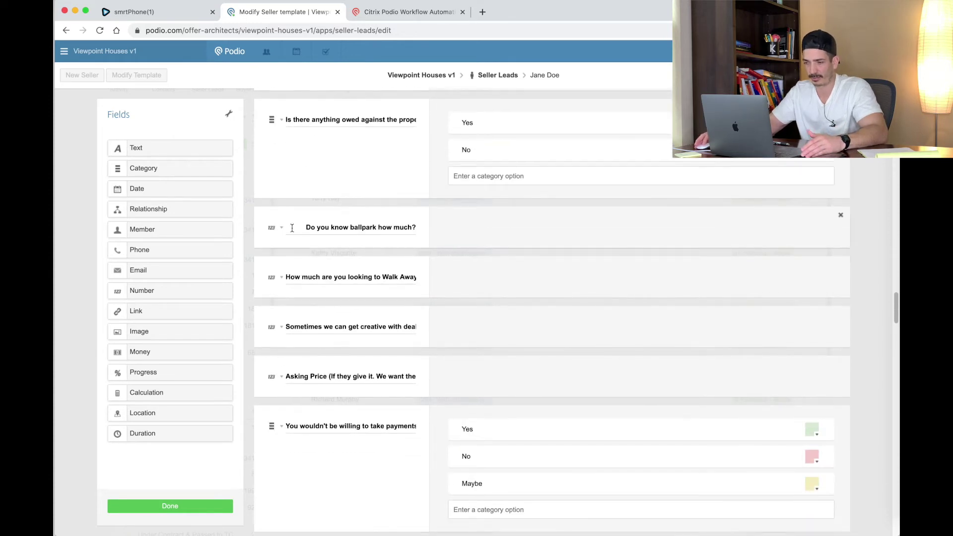
pyautogui.moveTo(300, 227); pyautogui.dragTo(411, 234)
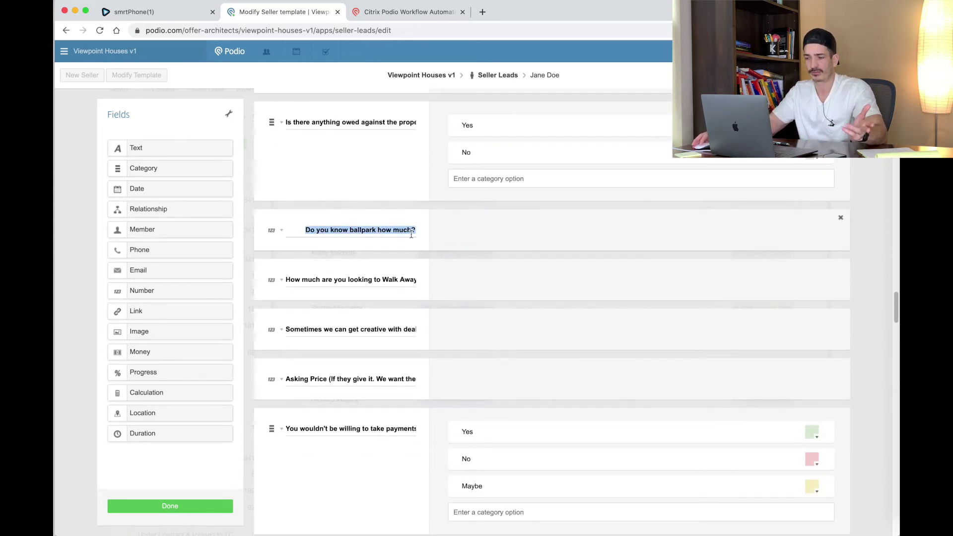
pyautogui.click(282, 231)
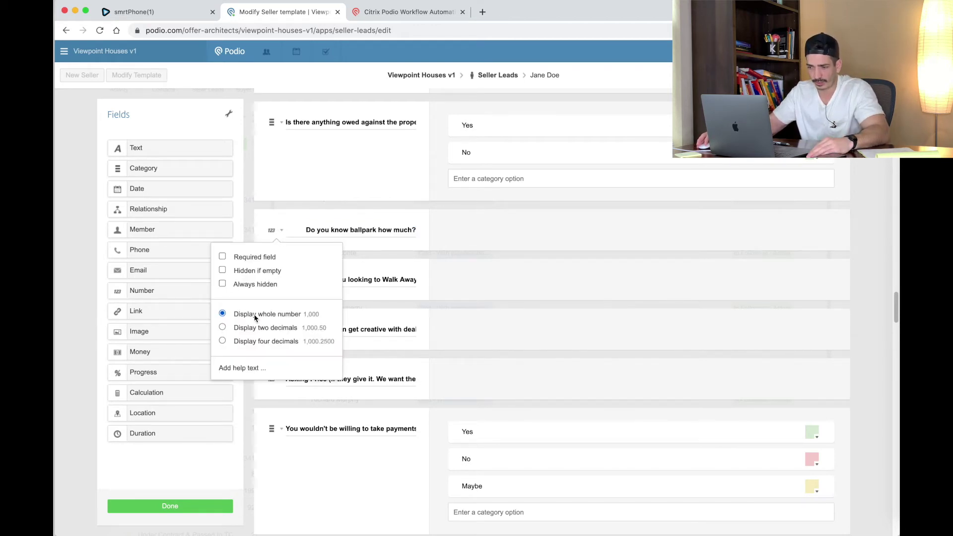
pyautogui.click(368, 249)
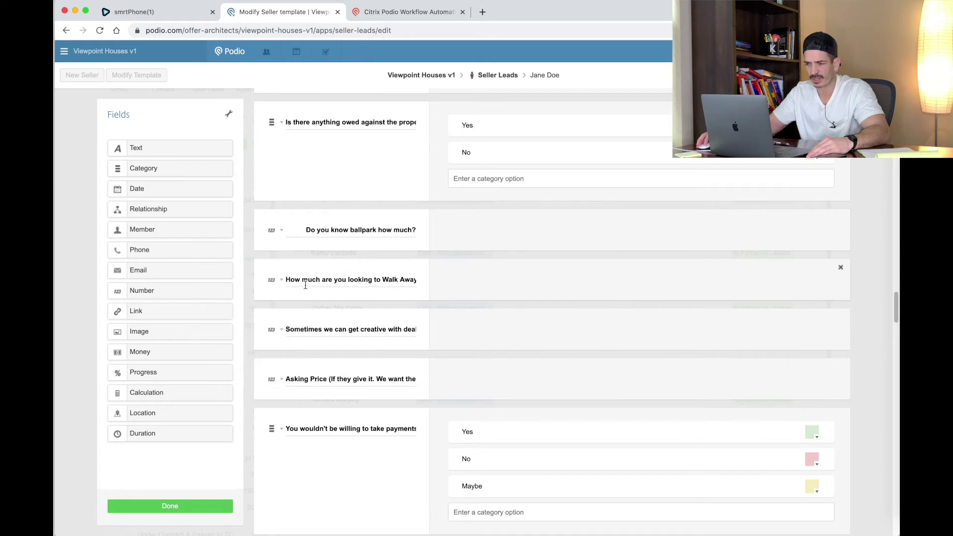
# Step: Examine the label and number field settings of the "How much are you looking to Walk Away" field
pyautogui.moveTo(286, 280); pyautogui.dragTo(377, 278)
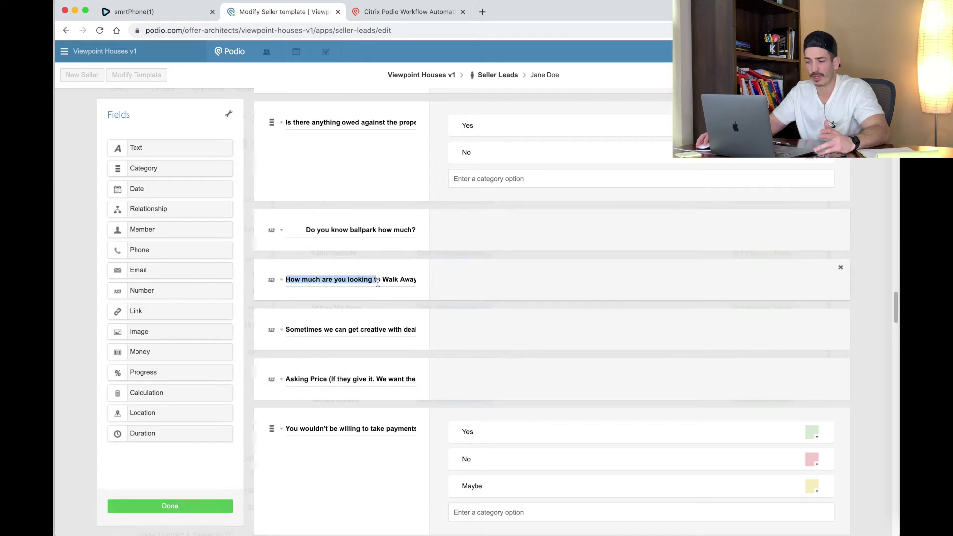
pyautogui.moveTo(282, 281); pyautogui.dragTo(380, 280)
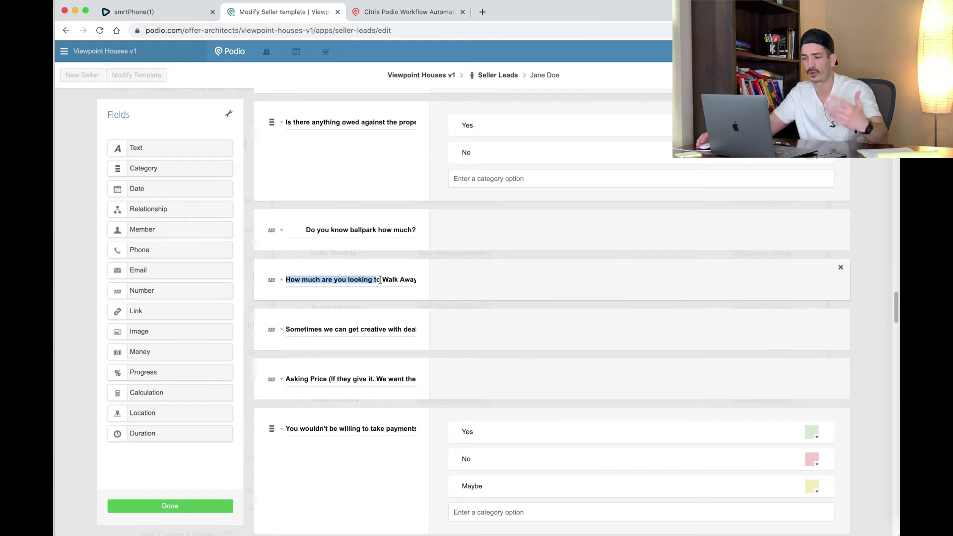
pyautogui.click(280, 280)
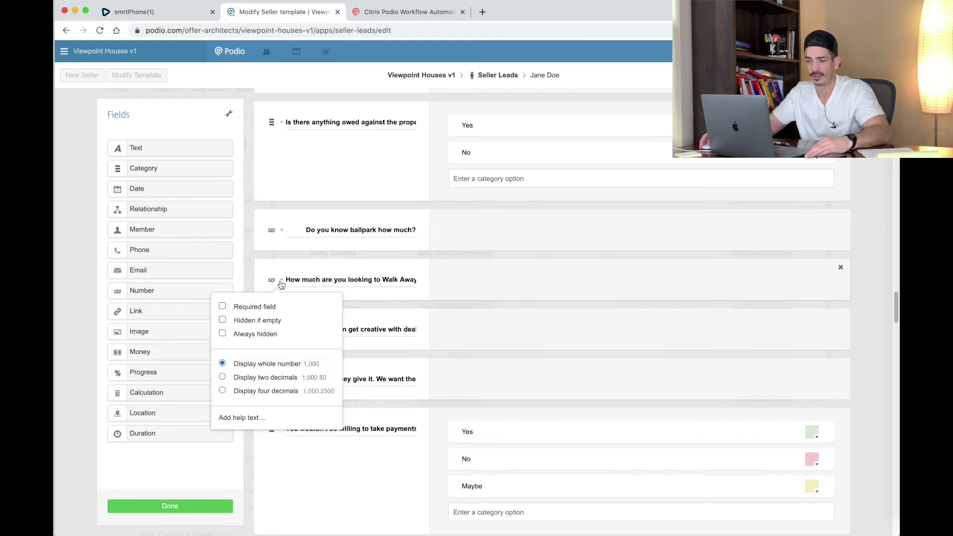
pyautogui.click(379, 292)
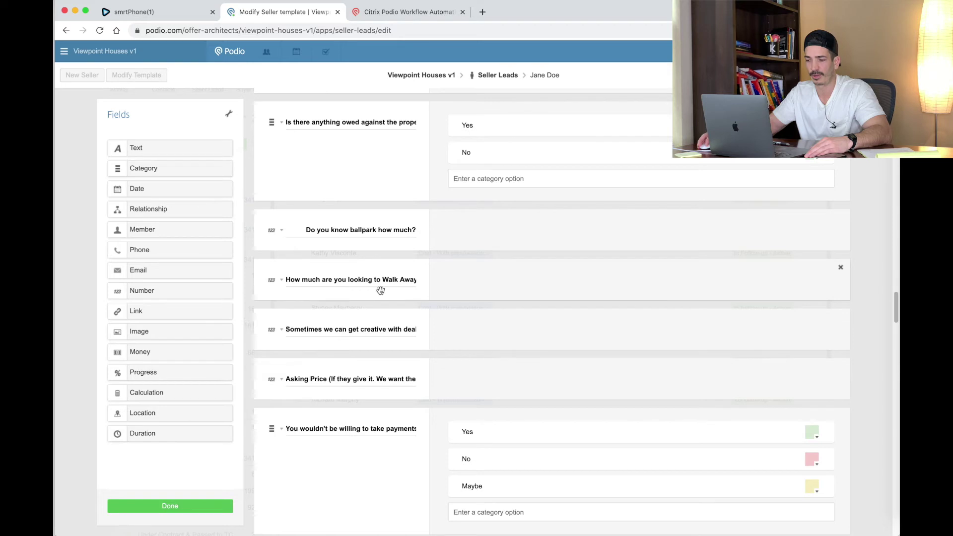
# Step: Read the full question about creative deals and the mortgage payment, and examine its number field settings
pyautogui.click(313, 332)
pyautogui.moveTo(287, 331); pyautogui.dragTo(411, 331)
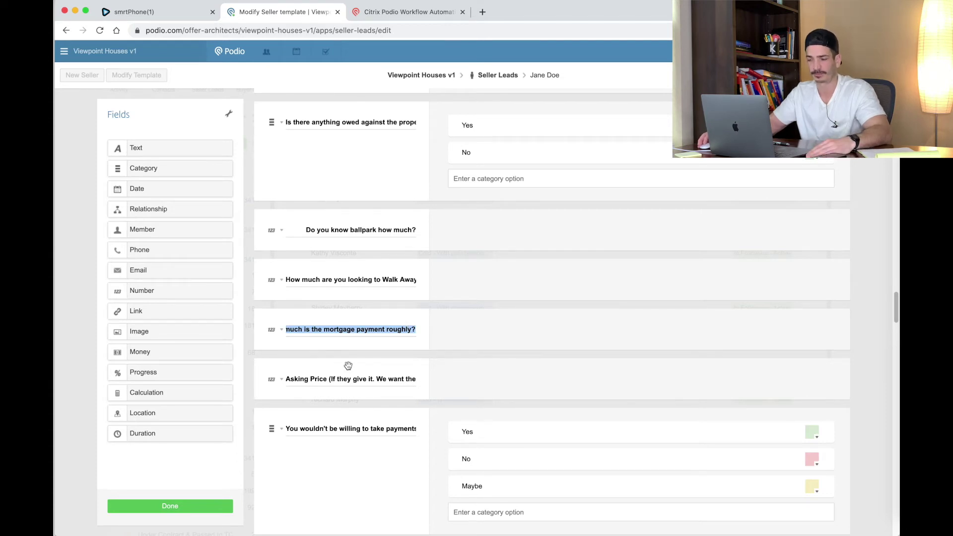
pyautogui.press('super+v')
pyautogui.click(282, 331)
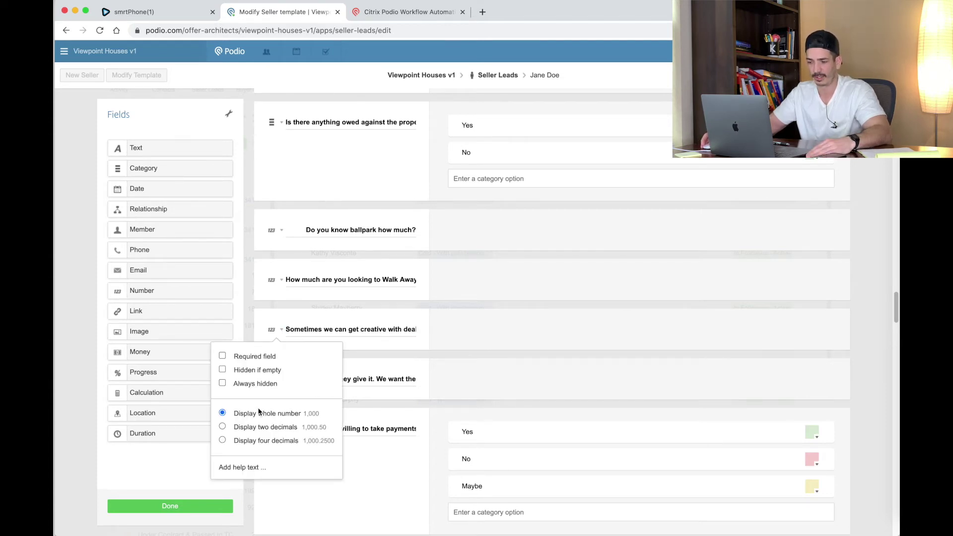
pyautogui.click(386, 372)
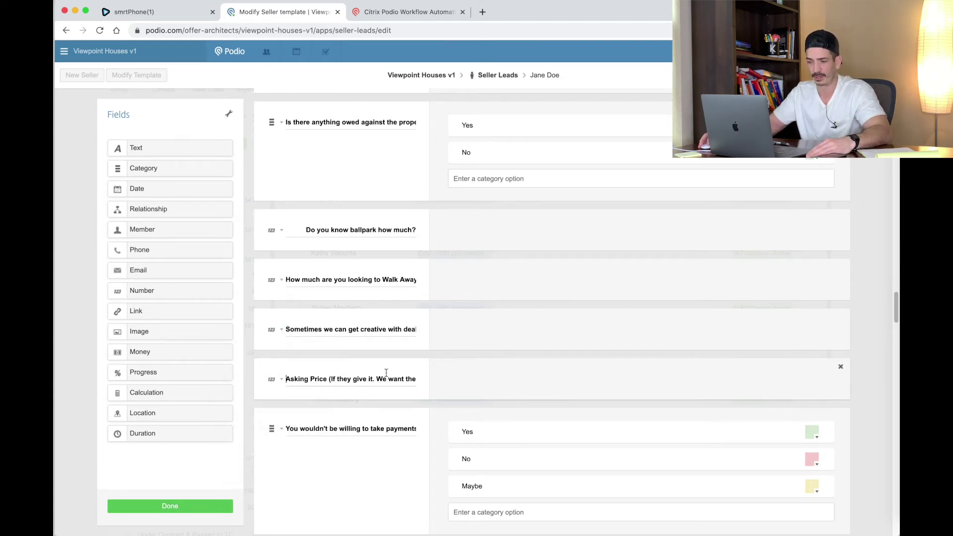
# Step: Examine the number field settings of Asking Price and read the rest of its long label
pyautogui.click(283, 380)
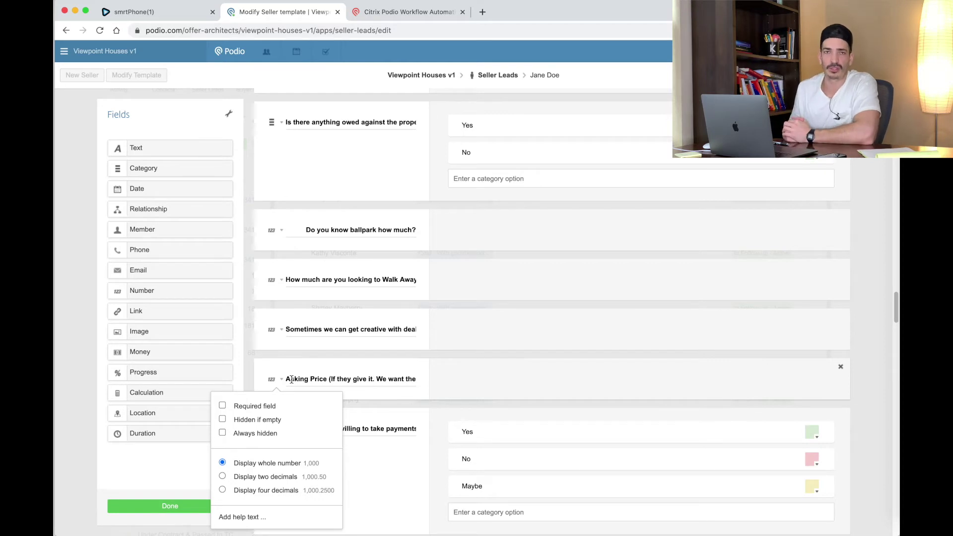
pyautogui.click(292, 379)
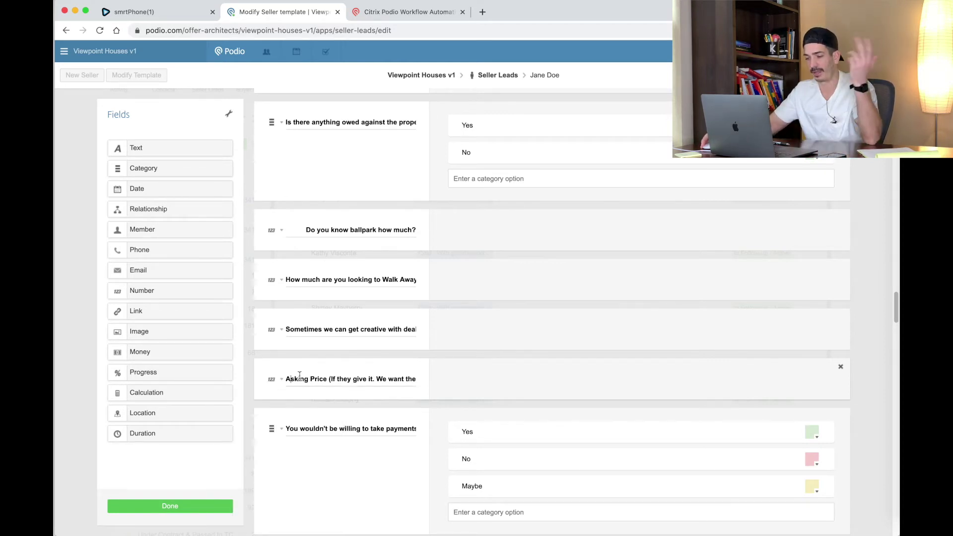
pyautogui.click(282, 381)
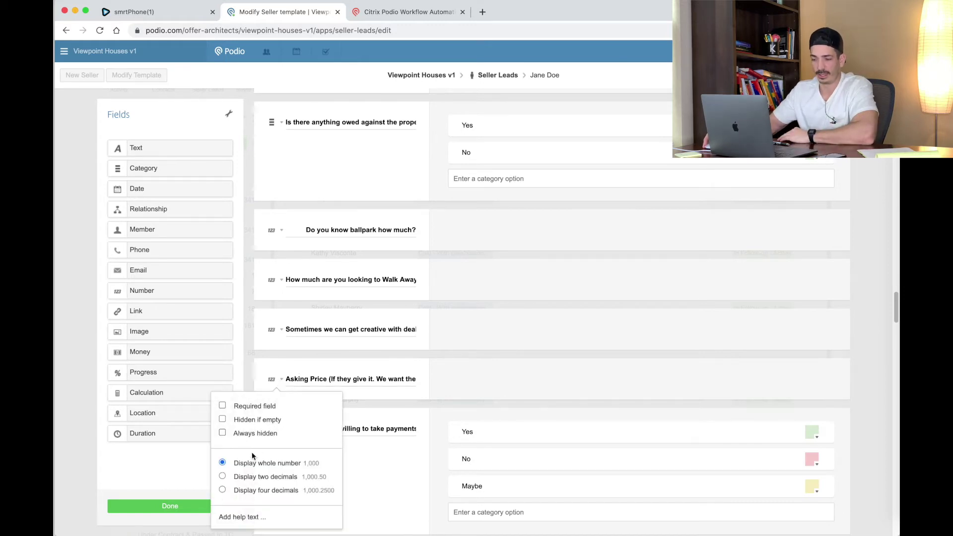
pyautogui.click(392, 383)
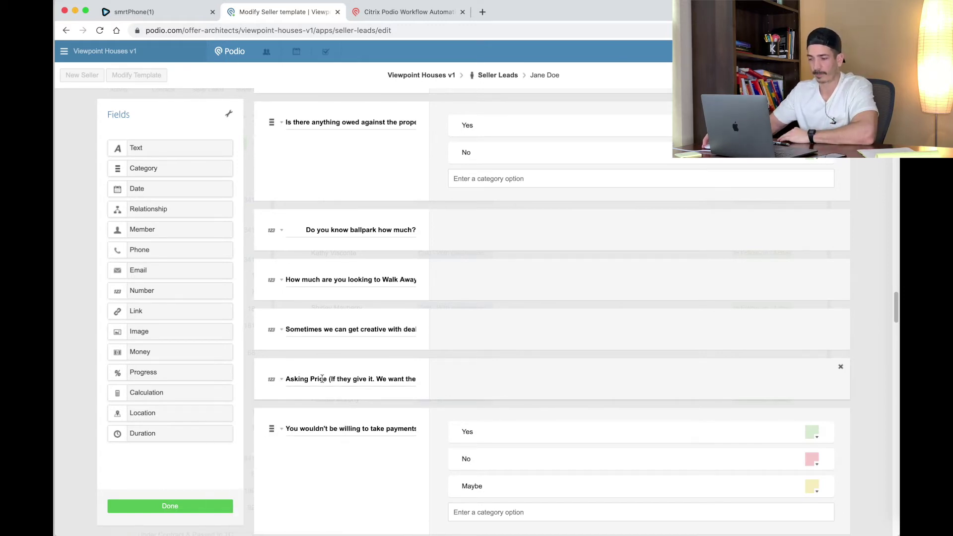
pyautogui.moveTo(292, 380); pyautogui.dragTo(417, 380)
pyautogui.scroll(-1, 368, 389)
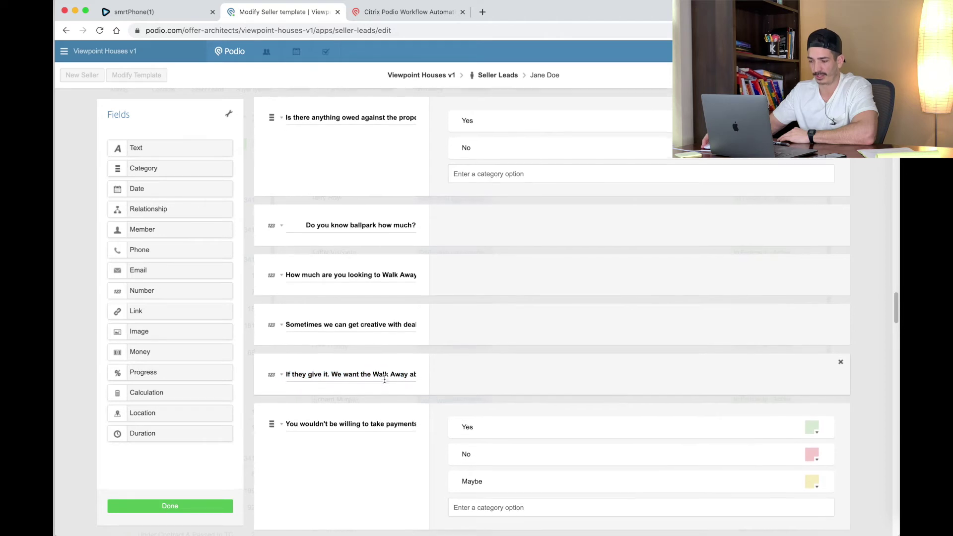
# Step: Examine the full label, category field settings and Yes, No and Maybe options of the question about taking payments for a year or two
pyautogui.scroll(-6, 369, 389)
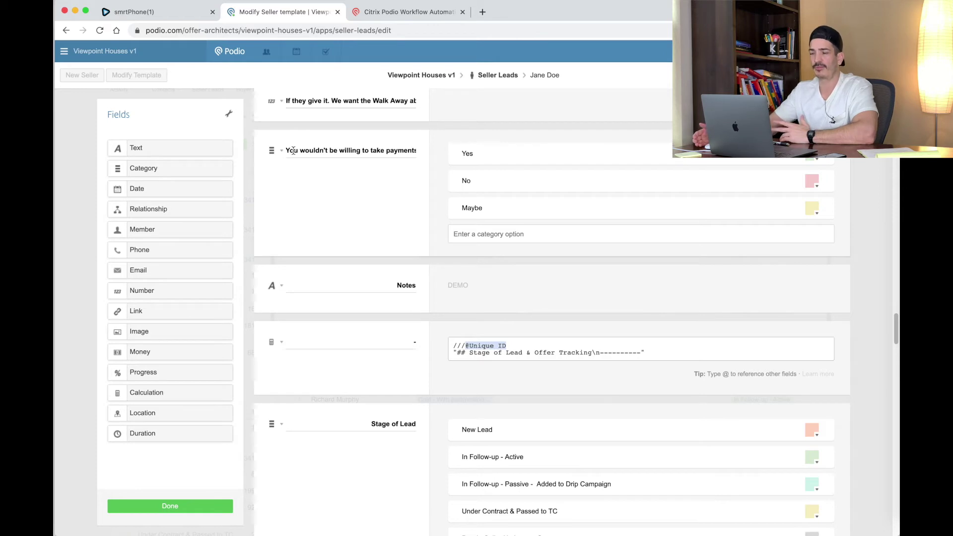
pyautogui.moveTo(293, 151); pyautogui.dragTo(406, 152)
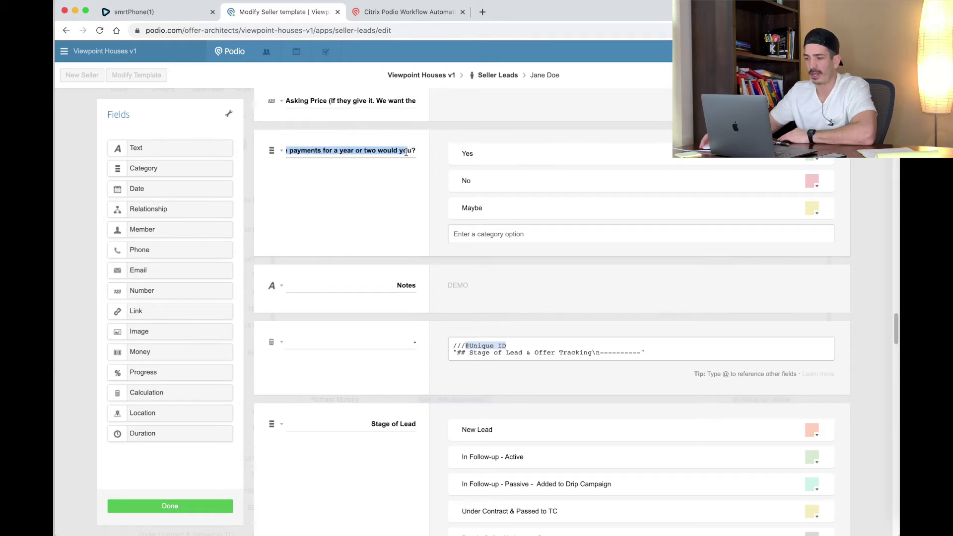
pyautogui.click(355, 183)
pyautogui.click(281, 150)
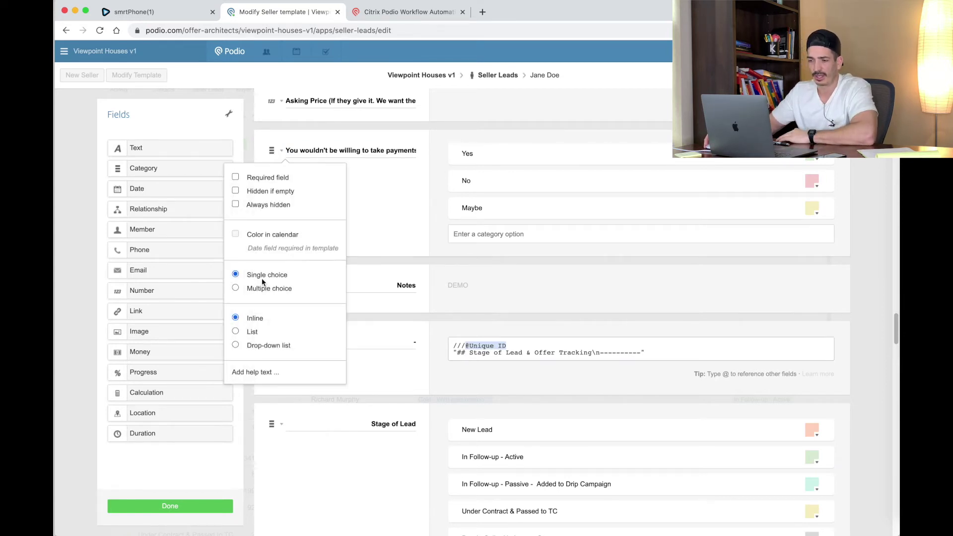
pyautogui.click(376, 257)
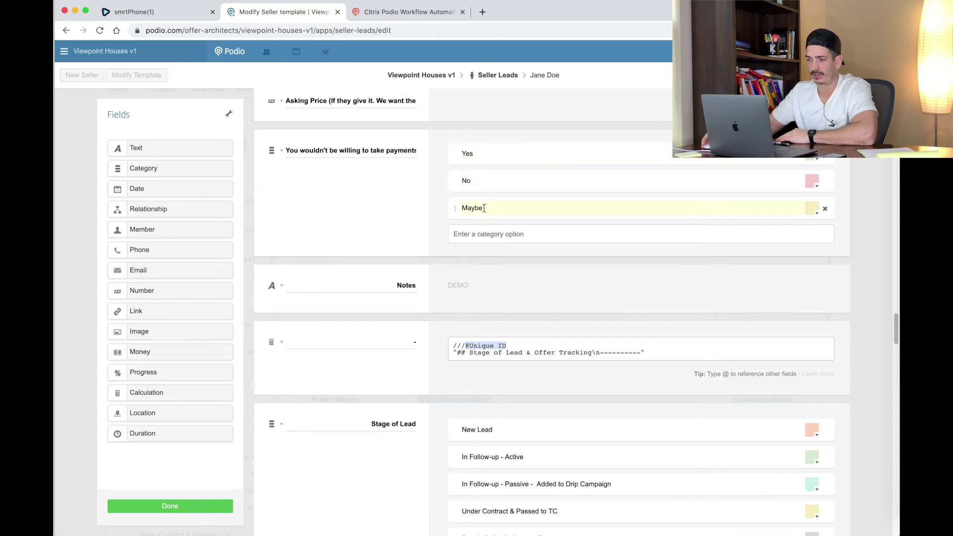
pyautogui.scroll(1, 495, 200)
pyautogui.scroll(-1, 499, 199)
# Step: Examine the text field settings of the Notes field
pyautogui.scroll(-1, 498, 199)
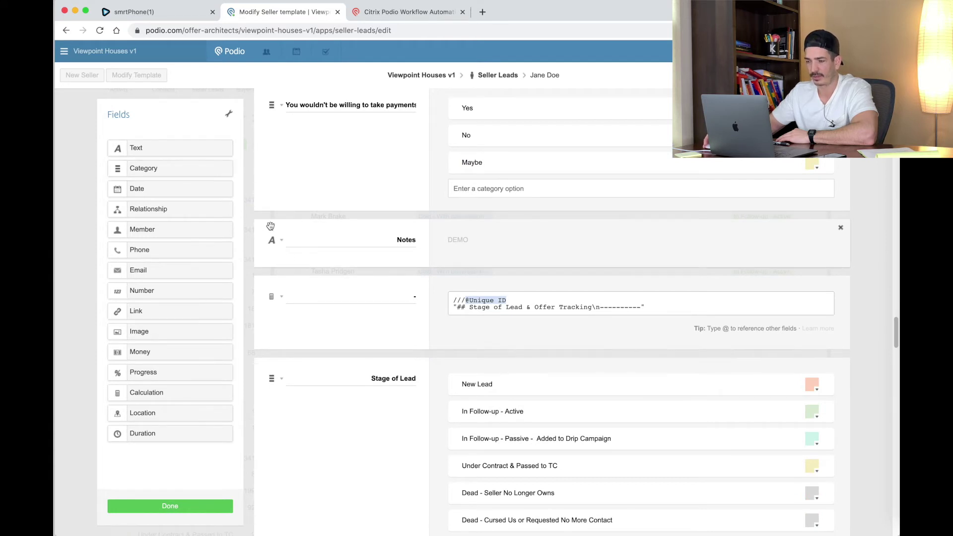
pyautogui.click(281, 240)
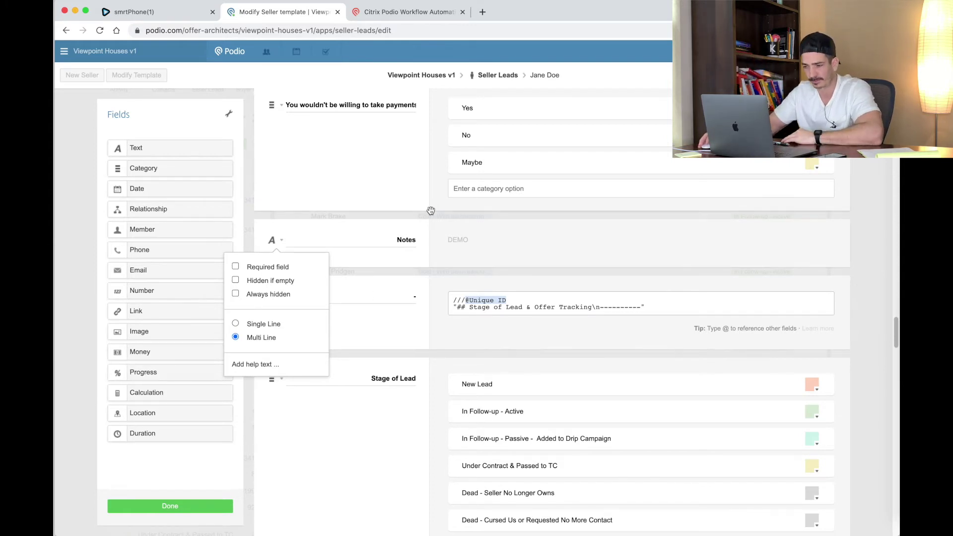
pyautogui.click(360, 235)
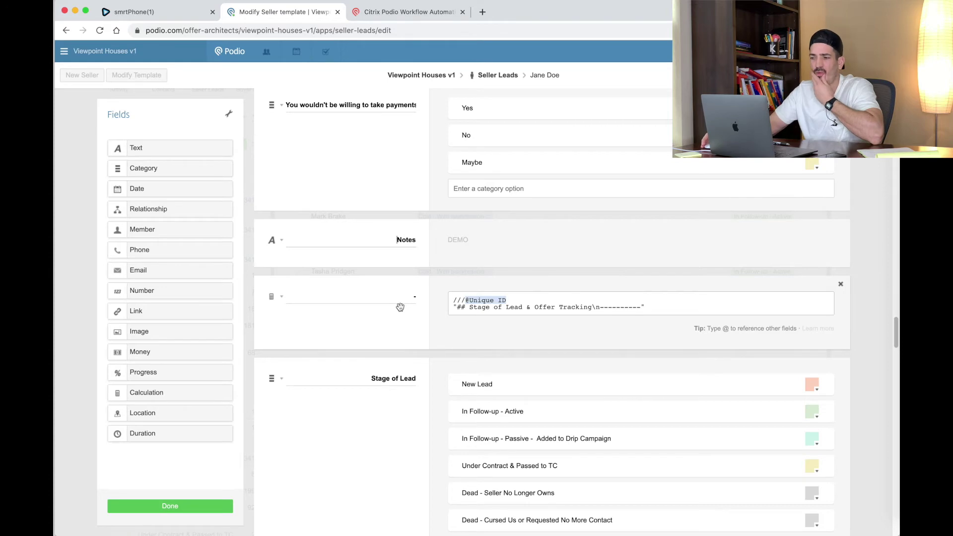
# Step: Look back over the Property Information calculation field and the property and motivation fields that follow it
pyautogui.scroll(20, 400, 307)
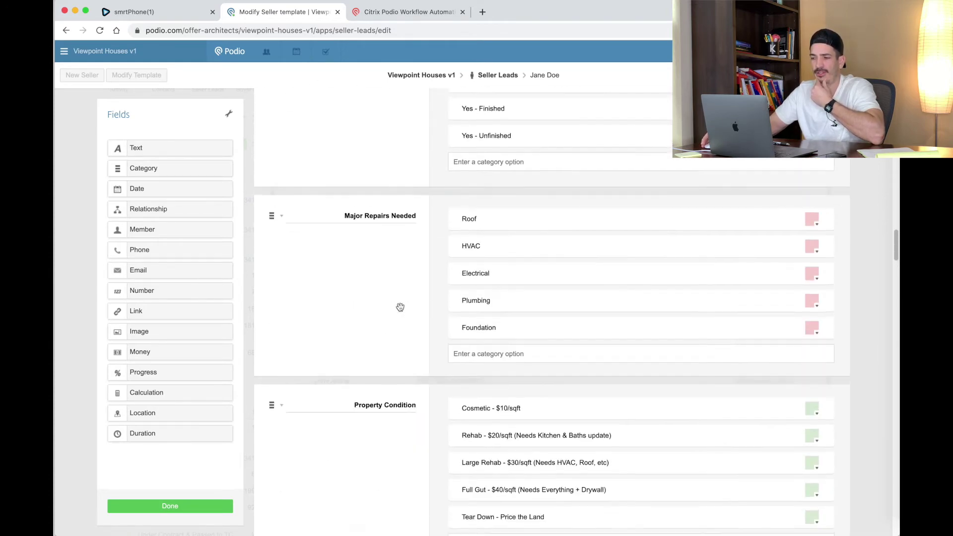
pyautogui.scroll(15, 400, 308)
pyautogui.scroll(10, 400, 308)
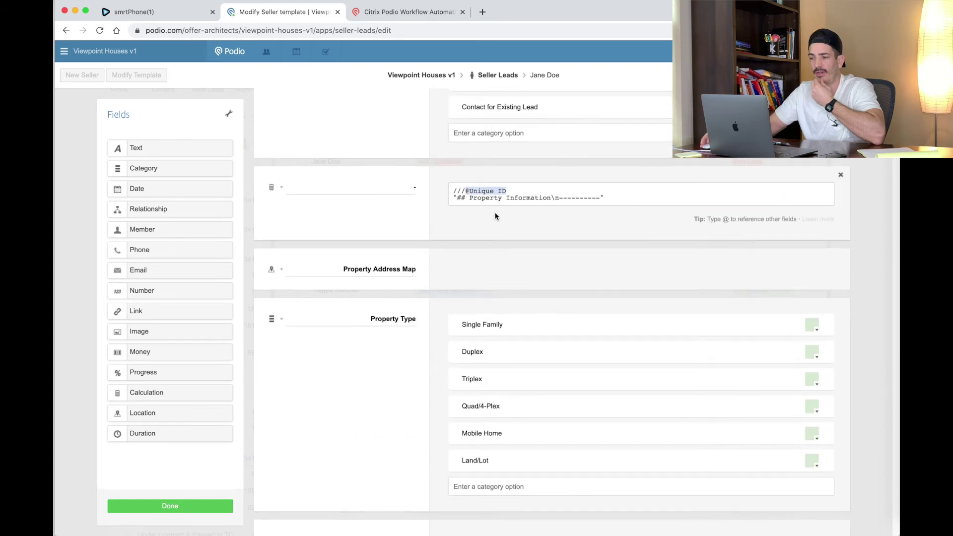
pyautogui.scroll(-15, 304, 243)
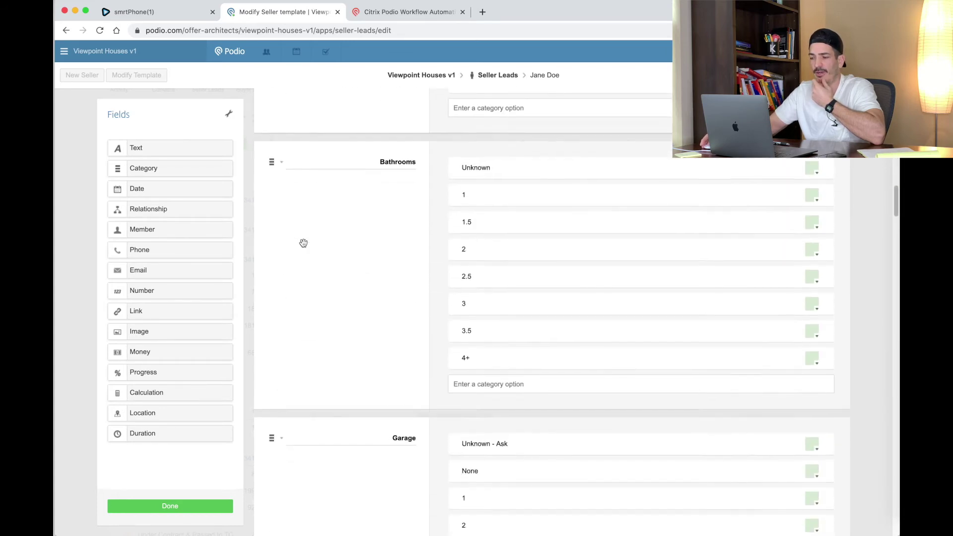
pyautogui.scroll(-20, 304, 243)
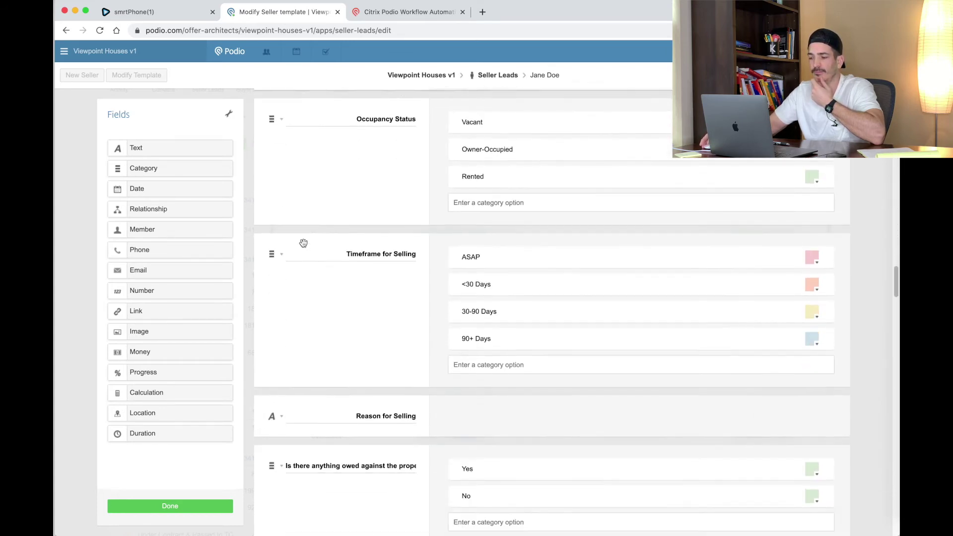
# Step: Examine the unlabelled calculation field below Notes that produces the "Stage of Lead & Offer Tracking" section heading
pyautogui.scroll(-15, 304, 243)
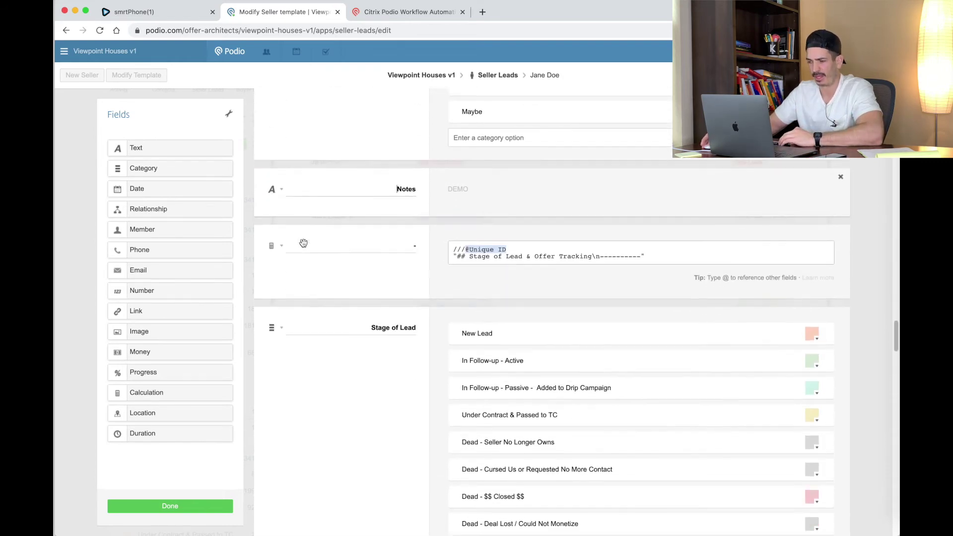
pyautogui.scroll(-1, 378, 251)
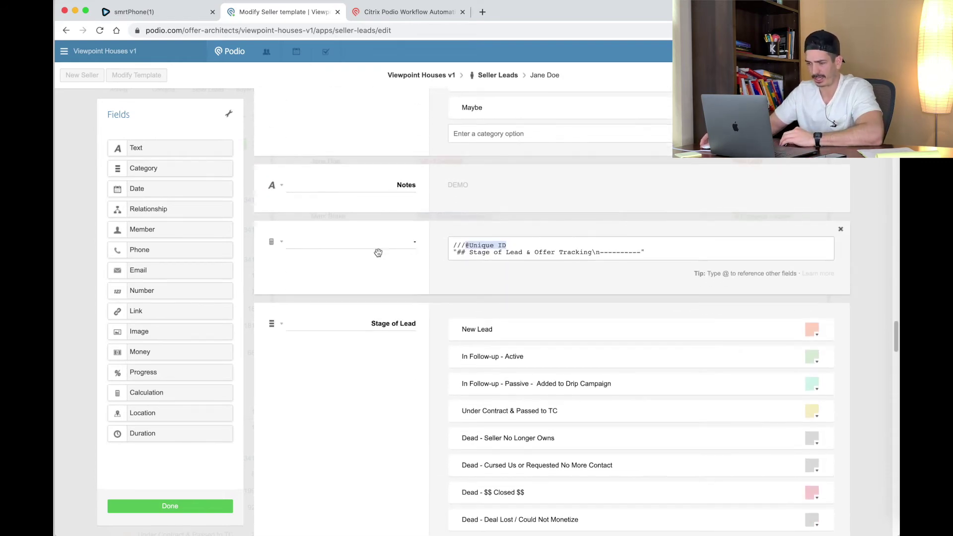
pyautogui.click(282, 244)
pyautogui.scroll(-1, 348, 248)
pyautogui.click(402, 236)
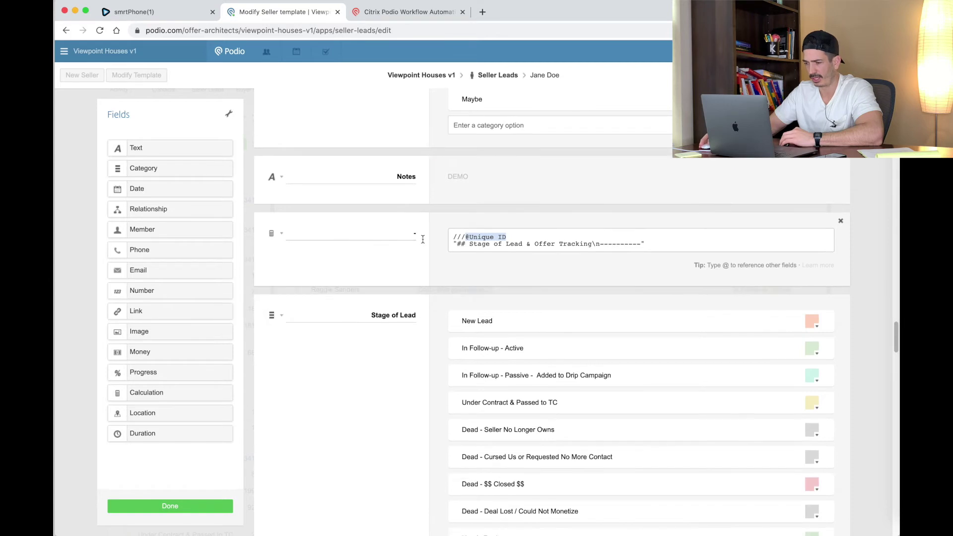
pyautogui.click(475, 250)
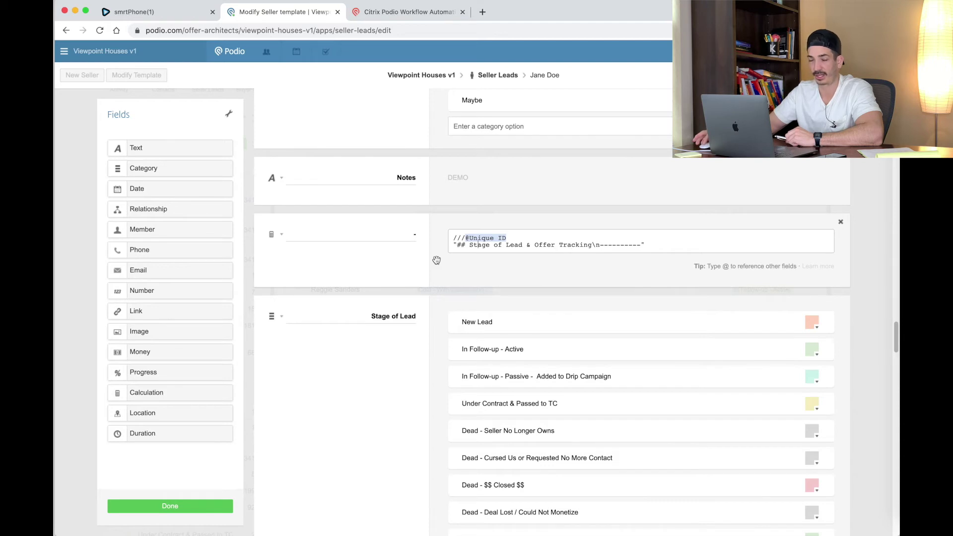
# Step: Examine the category field settings of Stage of Lead and read through its lead stage options, including Under Contract & Passed to TC
pyautogui.scroll(-2, 437, 260)
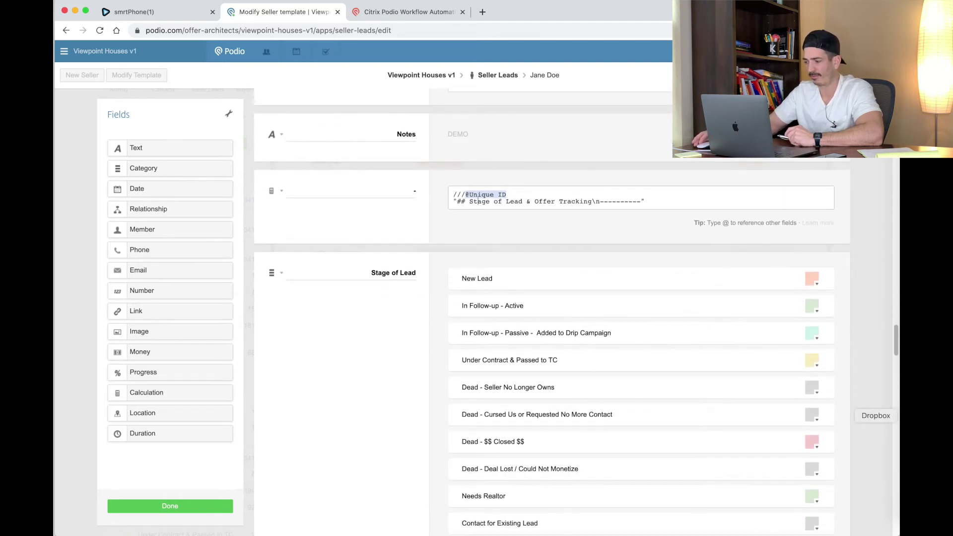
pyautogui.moveTo(896, 345)
pyautogui.mouseDown()
pyautogui.moveTo(898, 291)
pyautogui.moveTo(897, 347)
pyautogui.mouseUp()
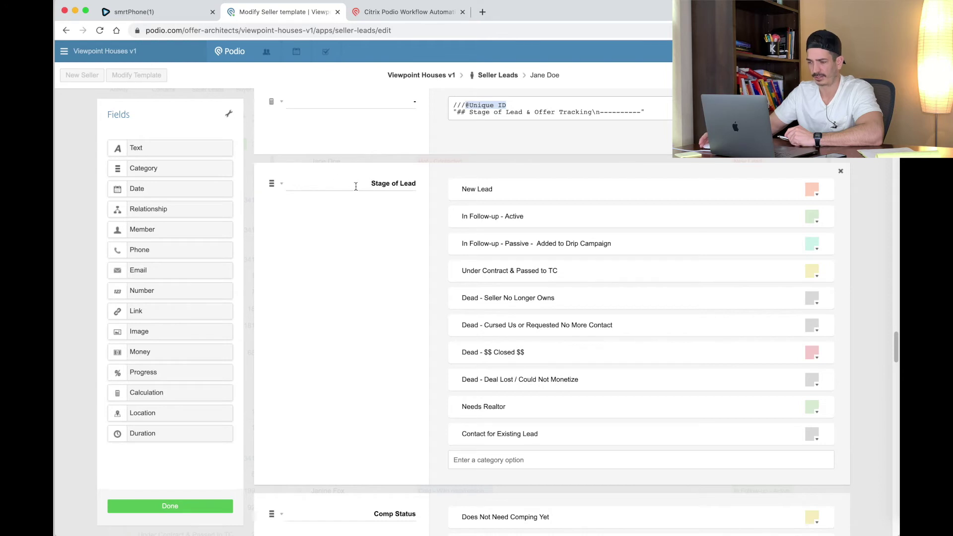
pyautogui.click(280, 184)
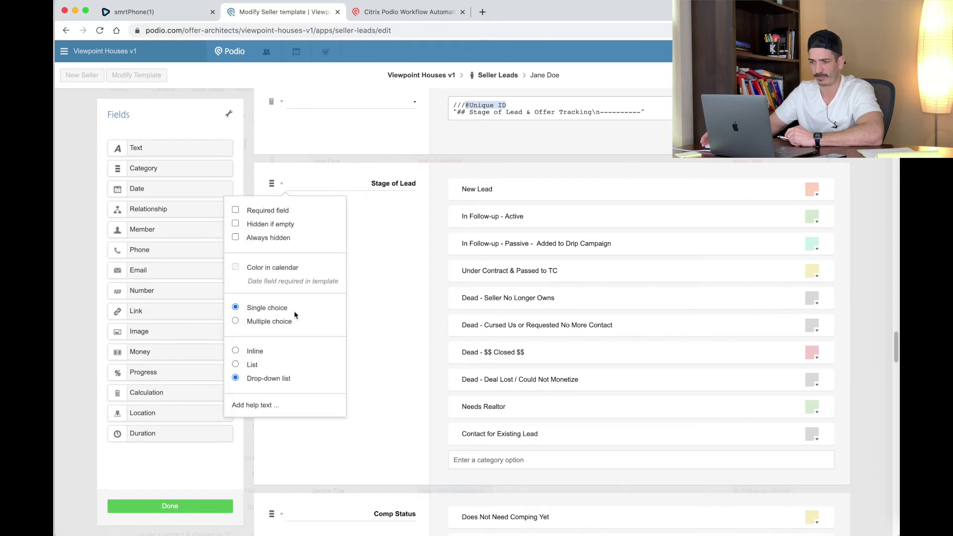
pyautogui.click(353, 281)
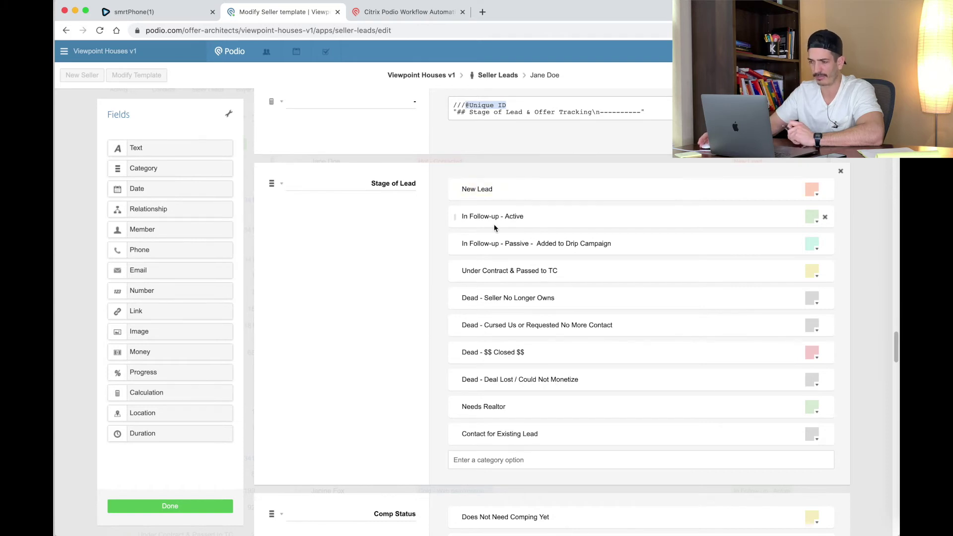
pyautogui.click(471, 240)
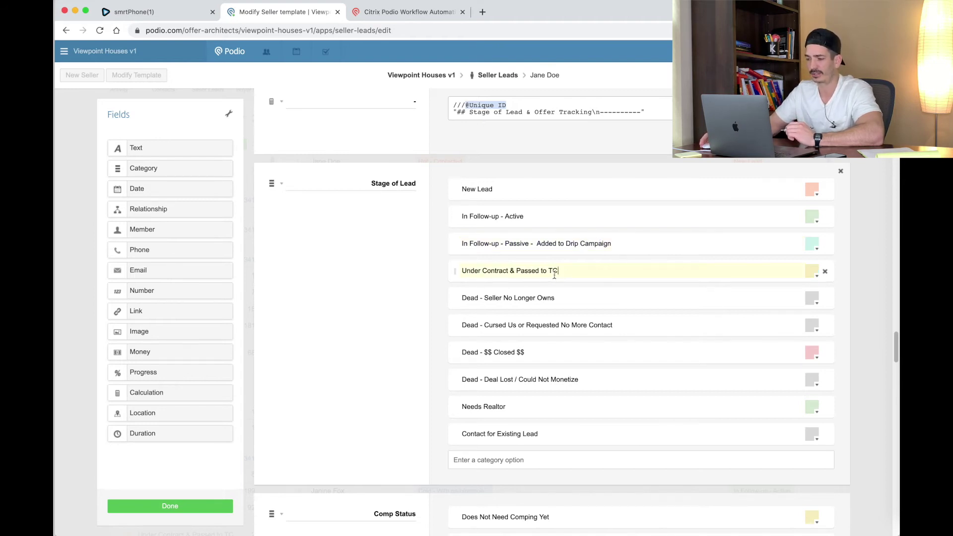
pyautogui.moveTo(563, 275); pyautogui.dragTo(464, 269)
pyautogui.click(462, 270)
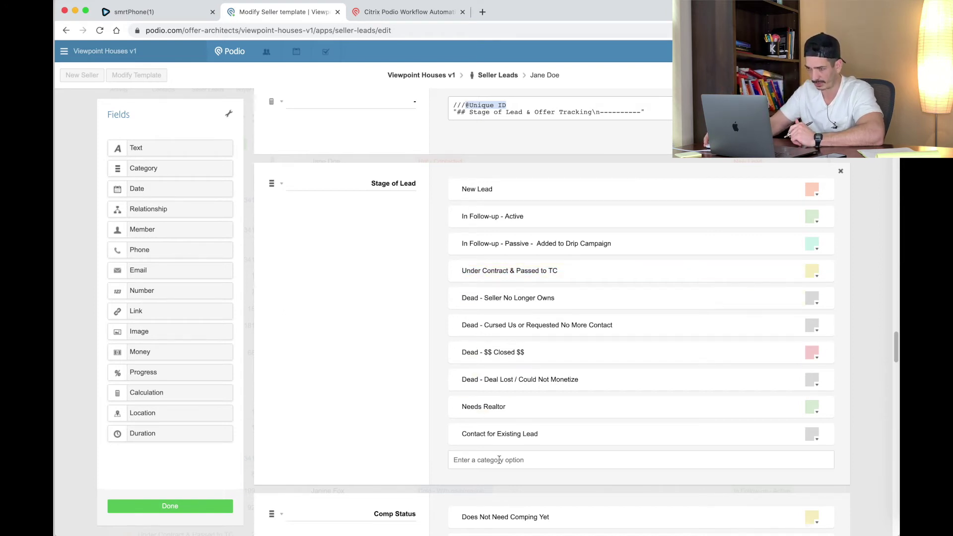
pyautogui.scroll(-2, 355, 338)
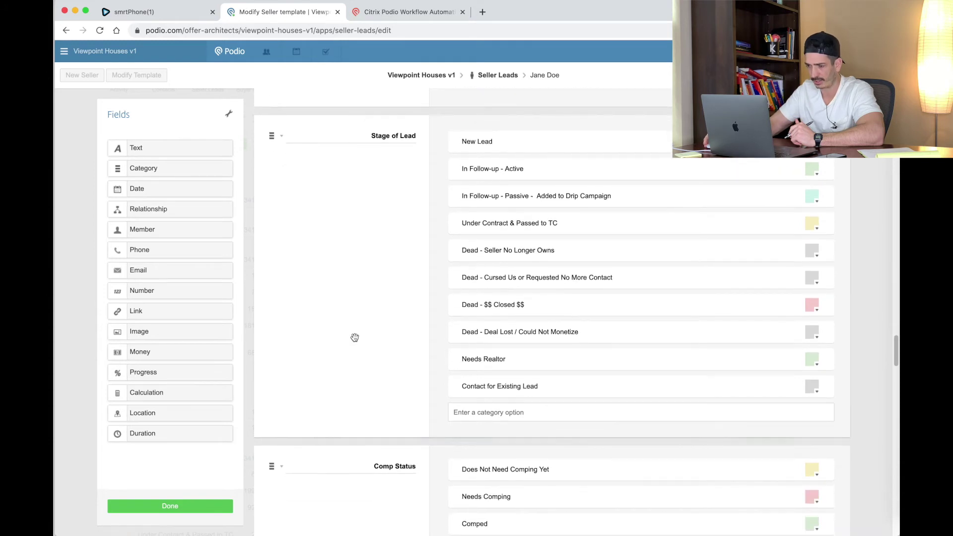
pyautogui.click(281, 137)
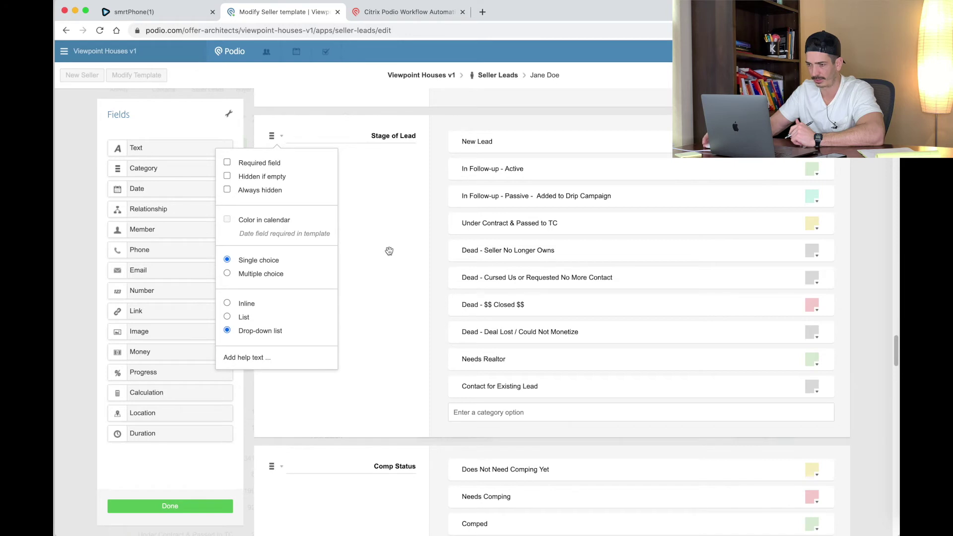
pyautogui.click(364, 228)
# Step: Make the Comp Status category field required
pyautogui.scroll(-10, 362, 227)
pyautogui.scroll(-2, 362, 227)
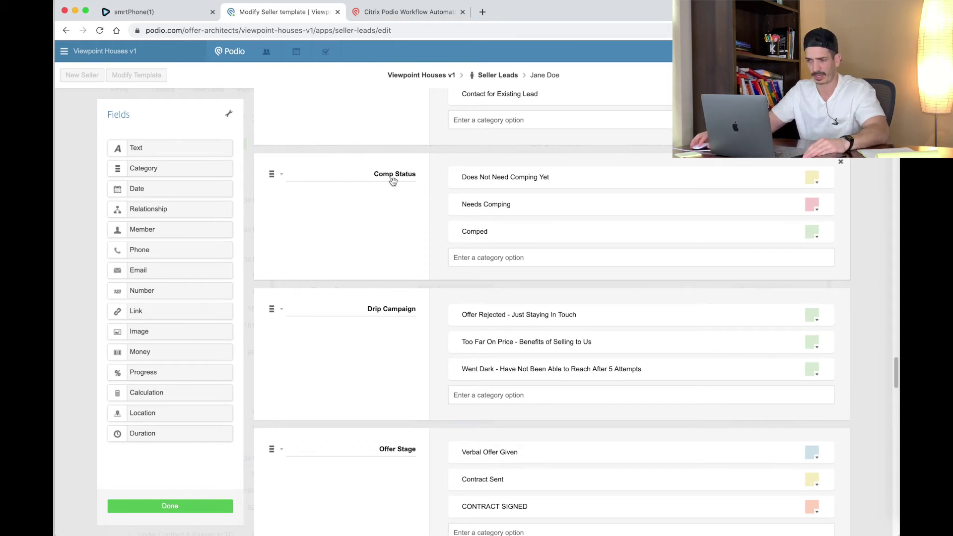
pyautogui.click(282, 175)
pyautogui.click(272, 201)
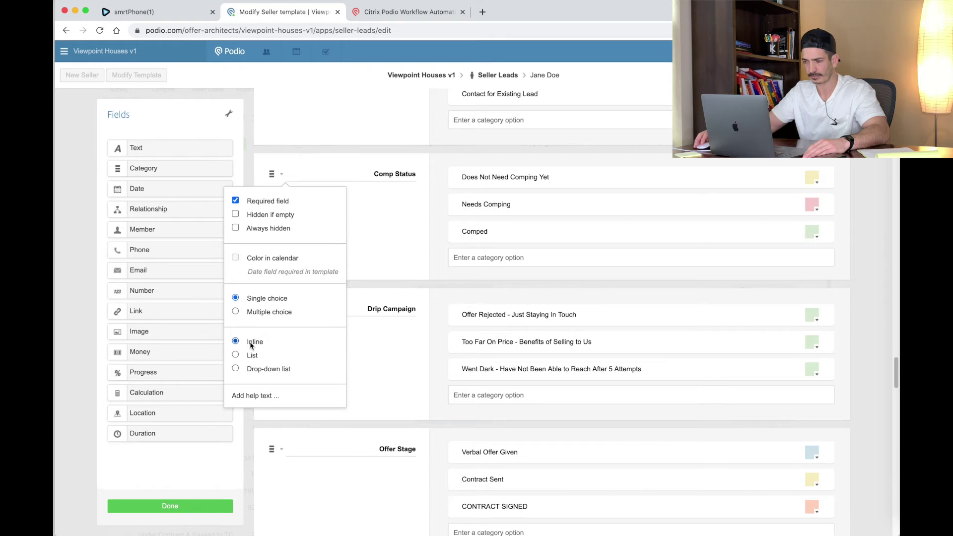
pyautogui.click(408, 229)
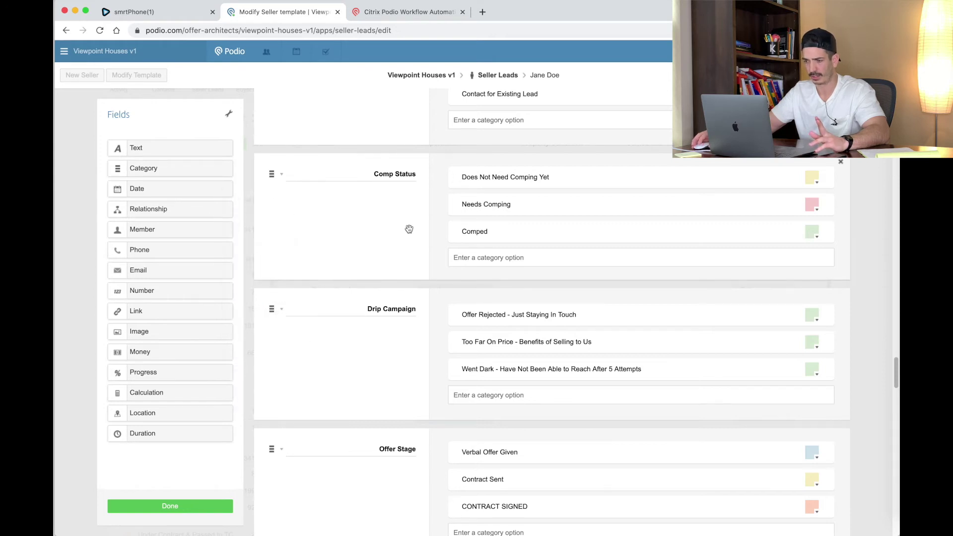
# Step: Read the three Drip Campaign options and examine the category field's visibility, choice and layout settings
pyautogui.scroll(-2, 285, 163)
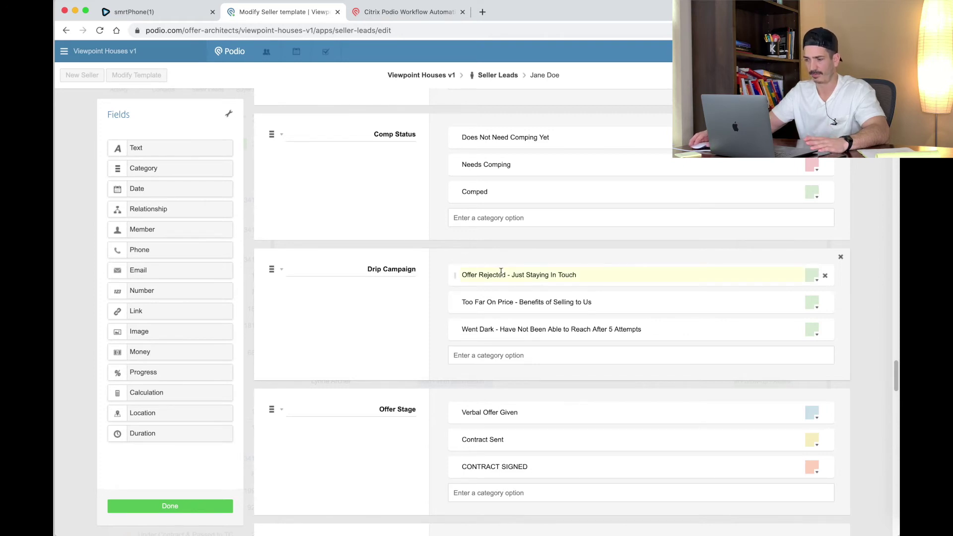
pyautogui.scroll(-1, 500, 272)
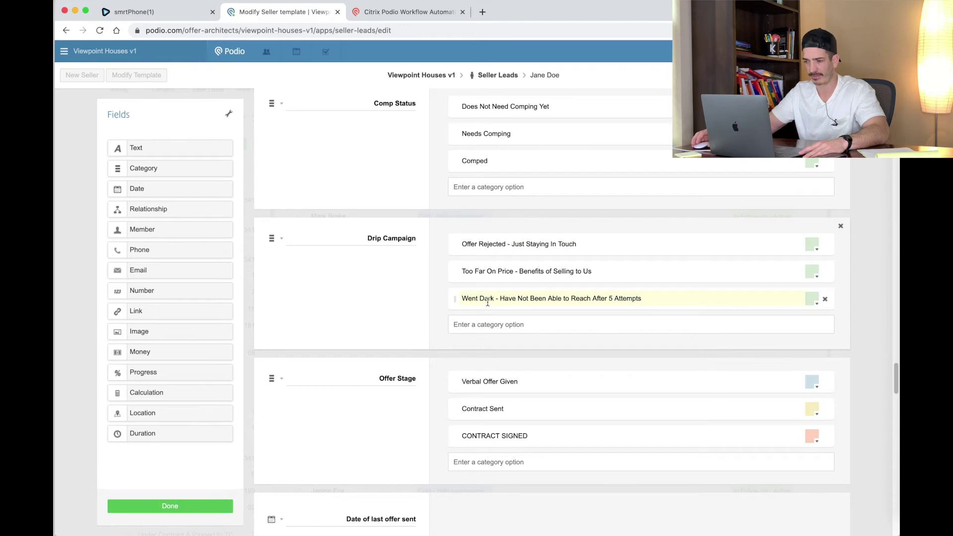
pyautogui.scroll(-1, 283, 245)
pyautogui.click(282, 240)
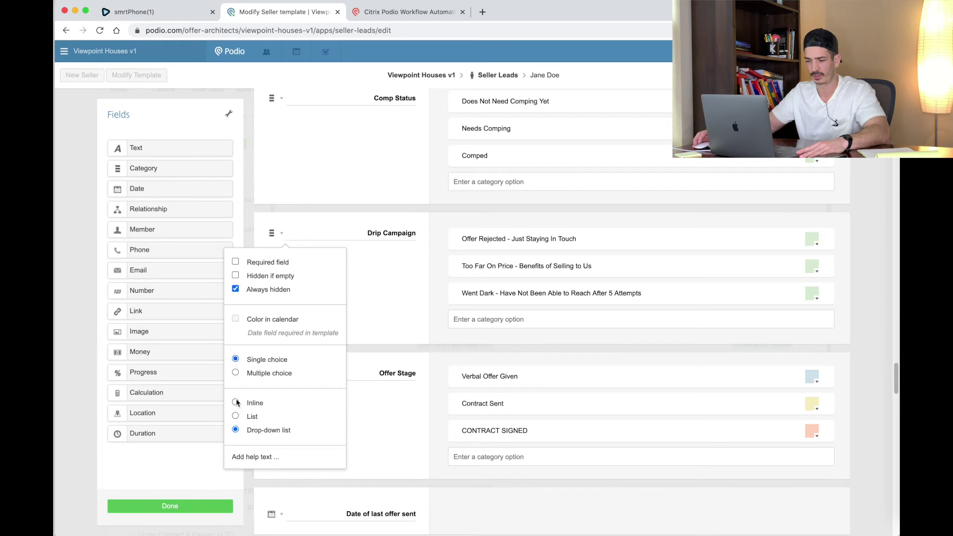
pyautogui.click(390, 281)
# Step: Examine the category field settings of Offer Stage along with its Verbal Offer Given, Contract Sent and CONTRACT SIGNED options
pyautogui.scroll(-3, 390, 280)
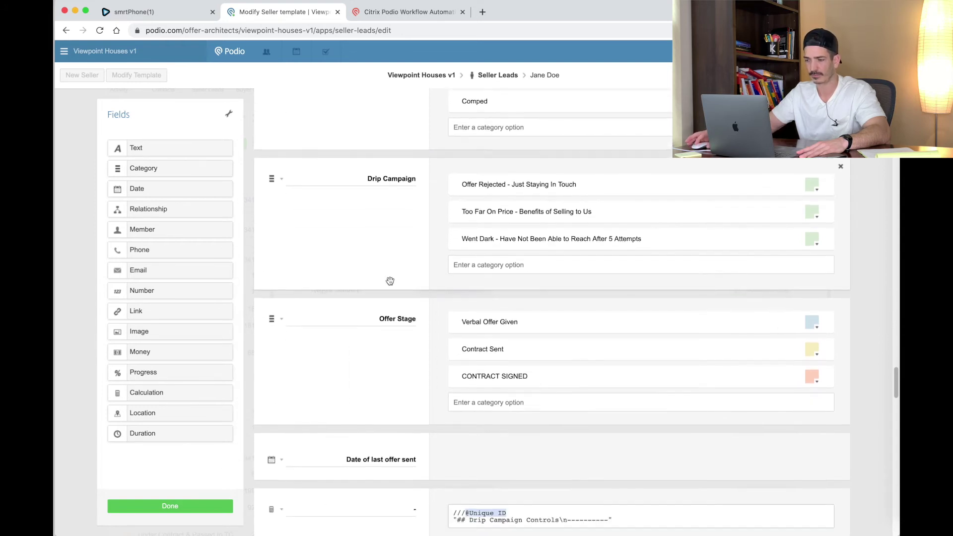
pyautogui.click(389, 289)
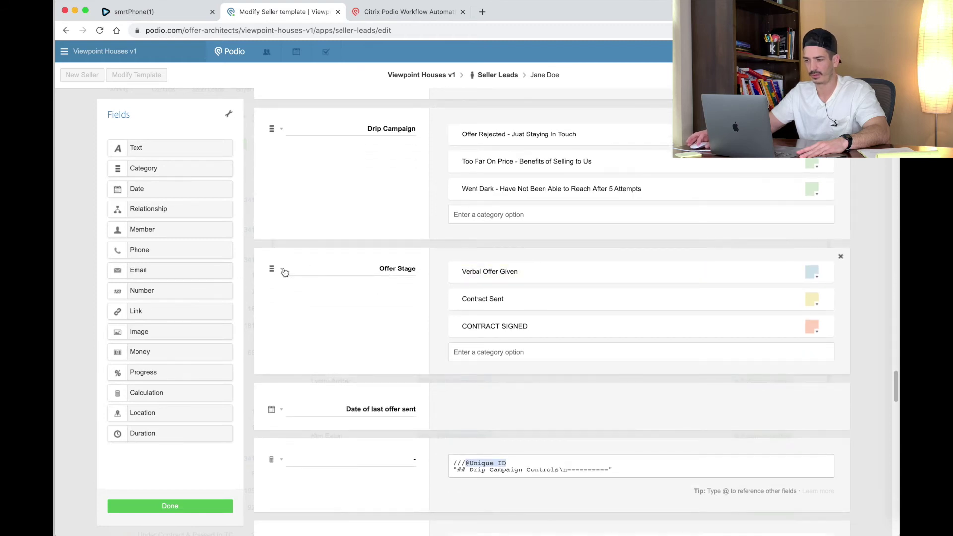
pyautogui.click(281, 269)
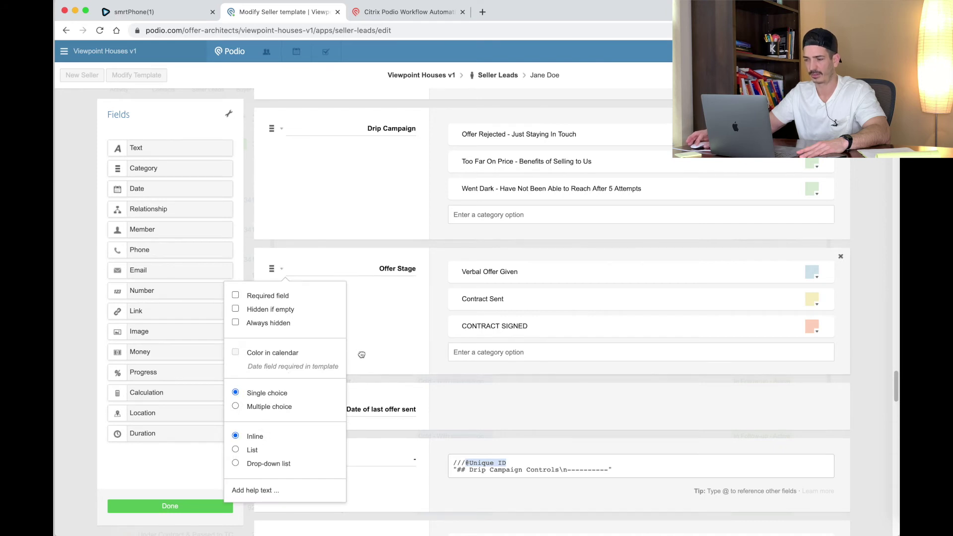
pyautogui.click(442, 286)
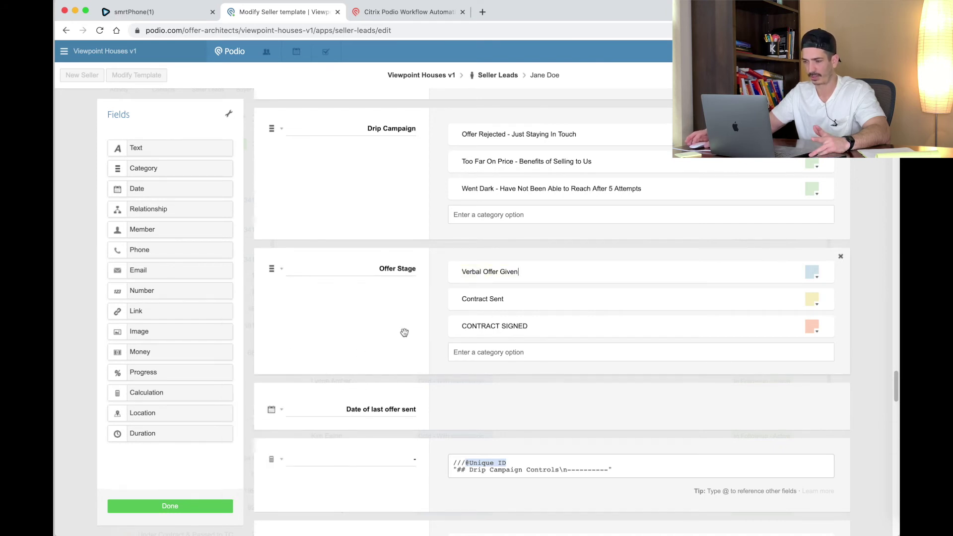
# Step: Examine the date field settings of Date of last offer sent, including its calendar, time entry and end date options
pyautogui.scroll(-1, 323, 325)
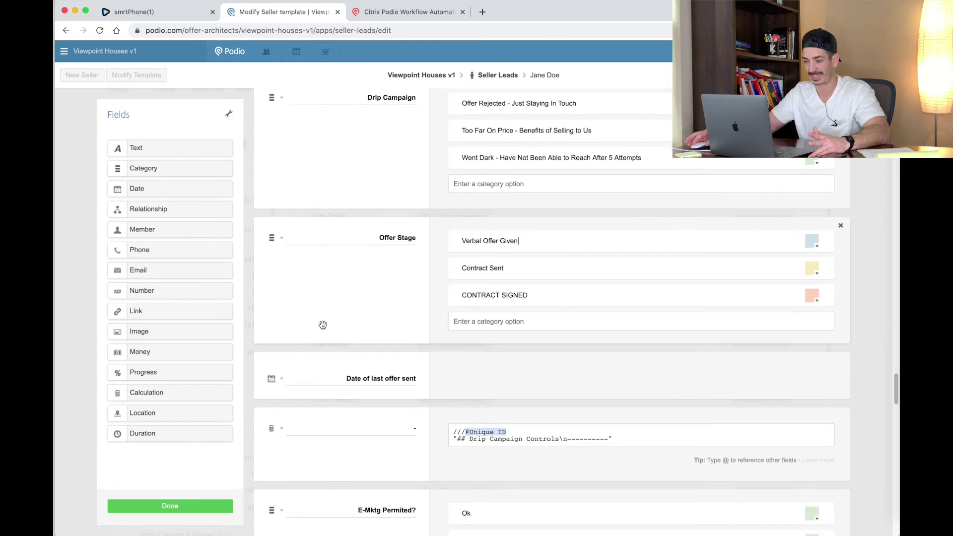
pyautogui.scroll(-3, 323, 324)
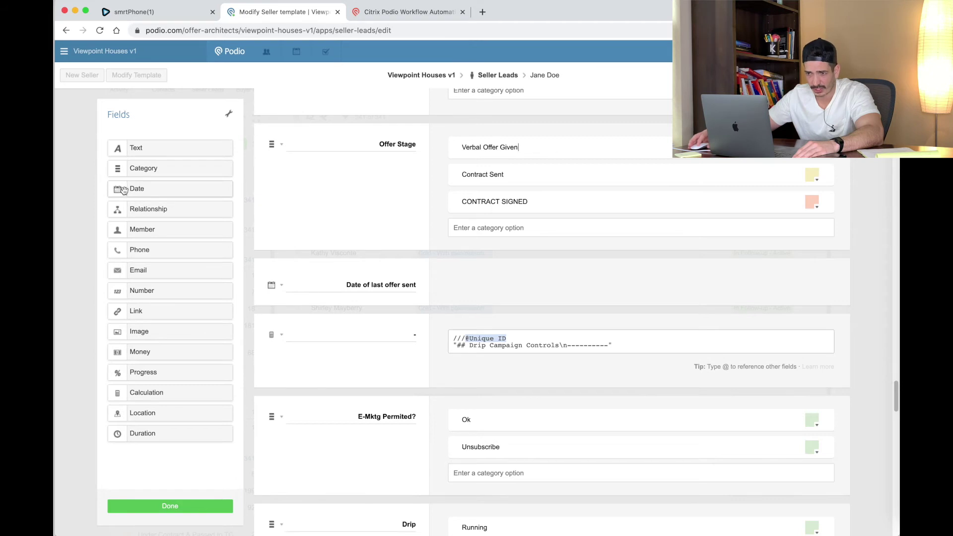
pyautogui.click(281, 285)
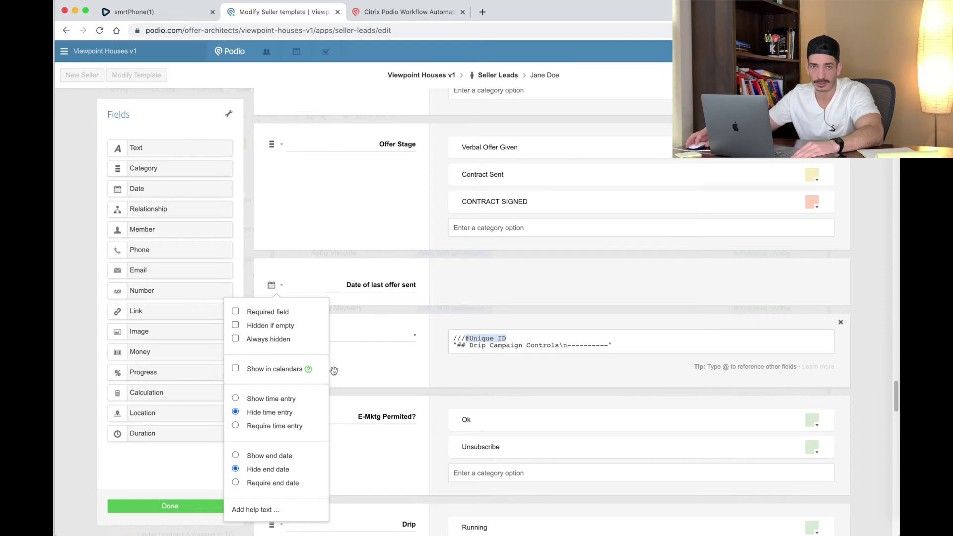
pyautogui.click(376, 318)
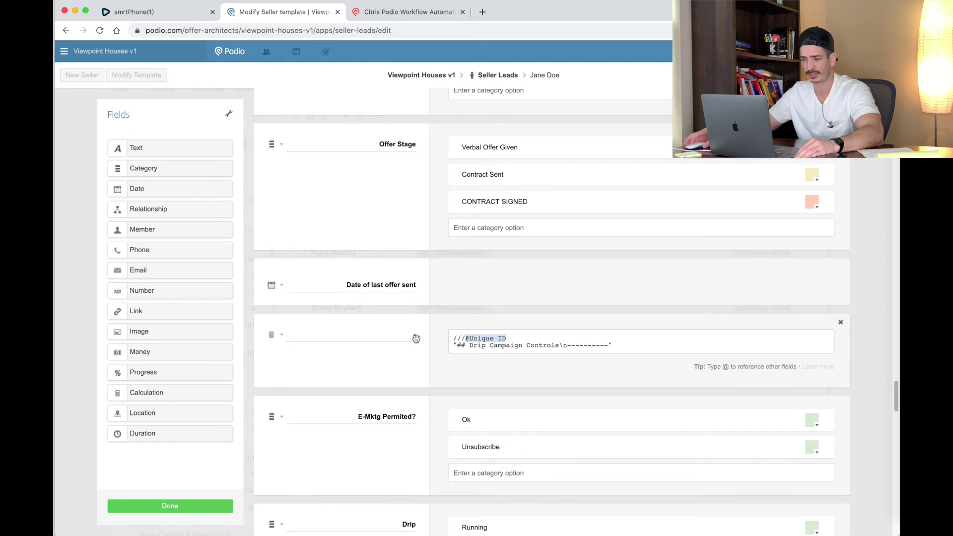
# Step: Go back to the Drip Campaign category field and recheck its visibility settings
pyautogui.scroll(-2, 416, 339)
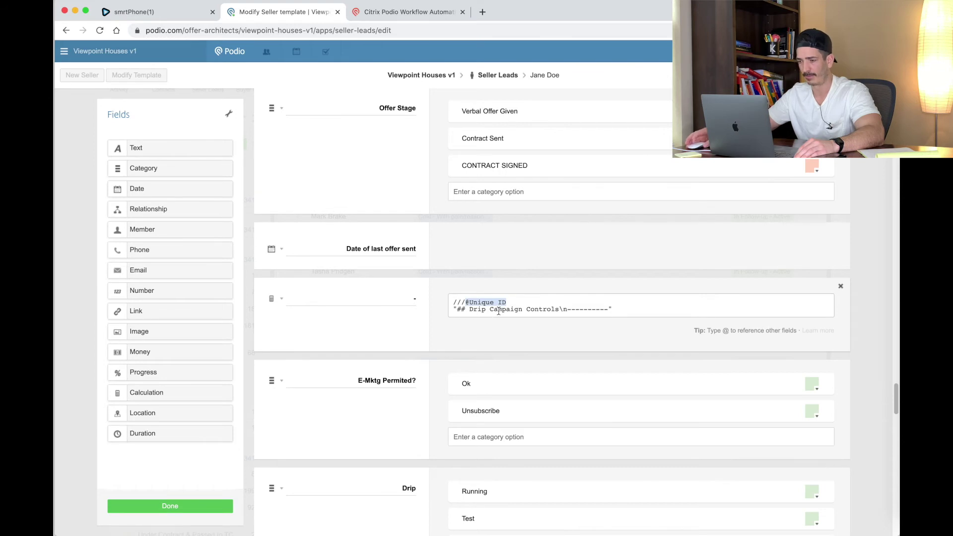
pyautogui.scroll(7, 338, 310)
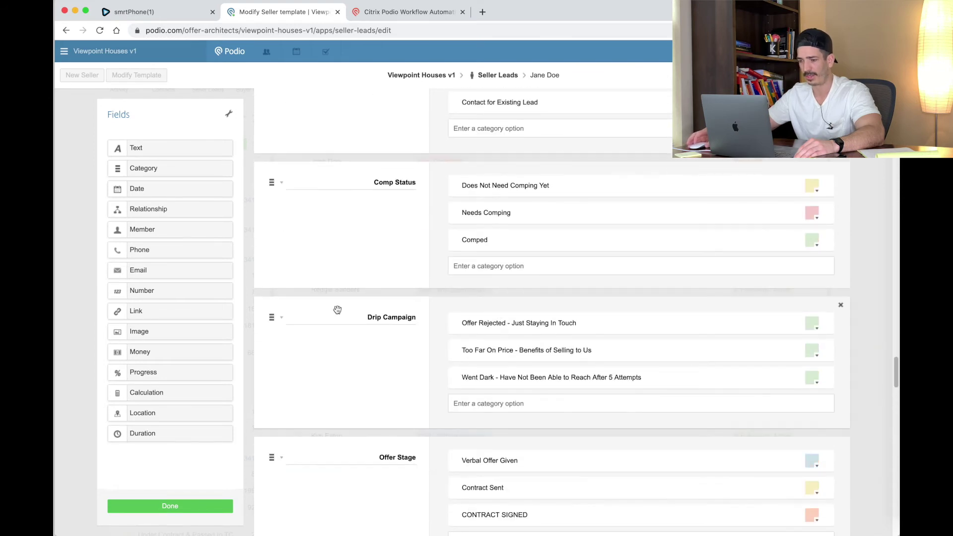
pyautogui.click(281, 319)
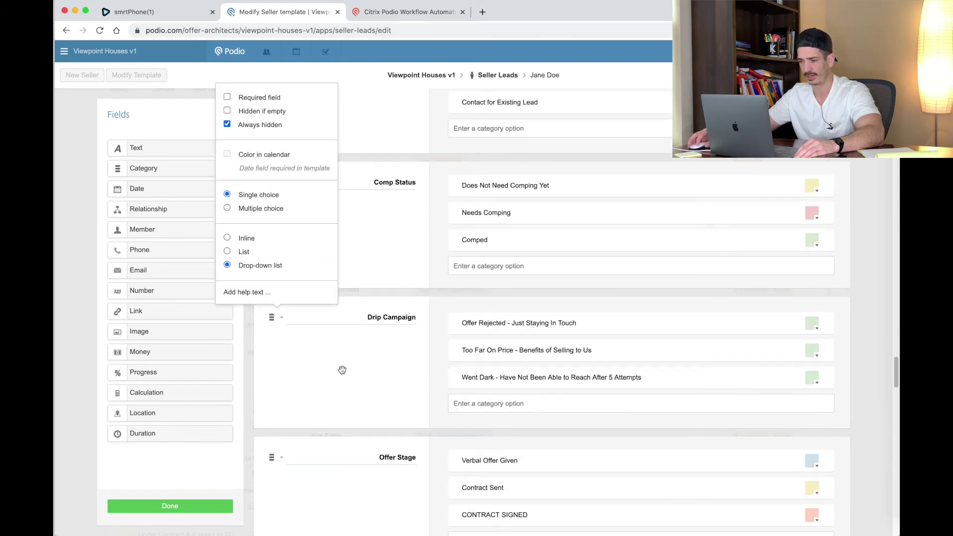
pyautogui.click(368, 378)
# Step: Examine the formula and field settings of the calculation field that produces the "Drip Campaign Controls" section heading
pyautogui.scroll(-8, 368, 379)
pyautogui.scroll(-2, 368, 379)
pyautogui.scroll(1, 368, 379)
pyautogui.scroll(3, 440, 224)
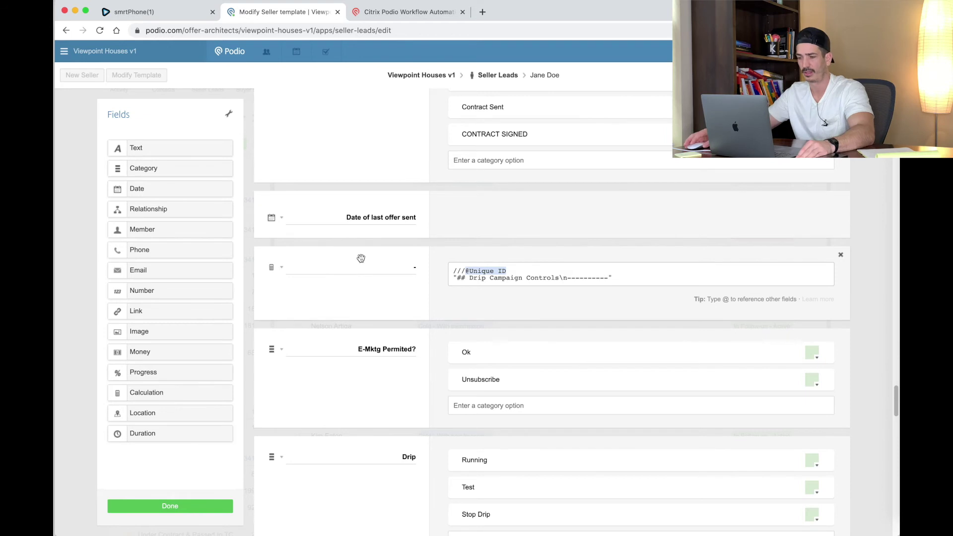
pyautogui.scroll(-1, 361, 258)
pyautogui.moveTo(620, 260); pyautogui.dragTo(453, 252)
pyautogui.click(453, 252)
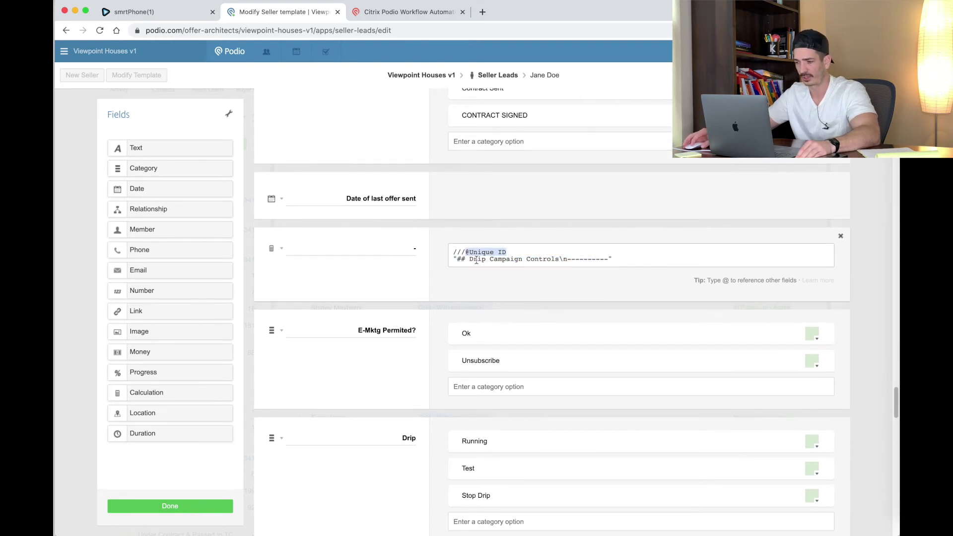
pyautogui.scroll(-6, 397, 273)
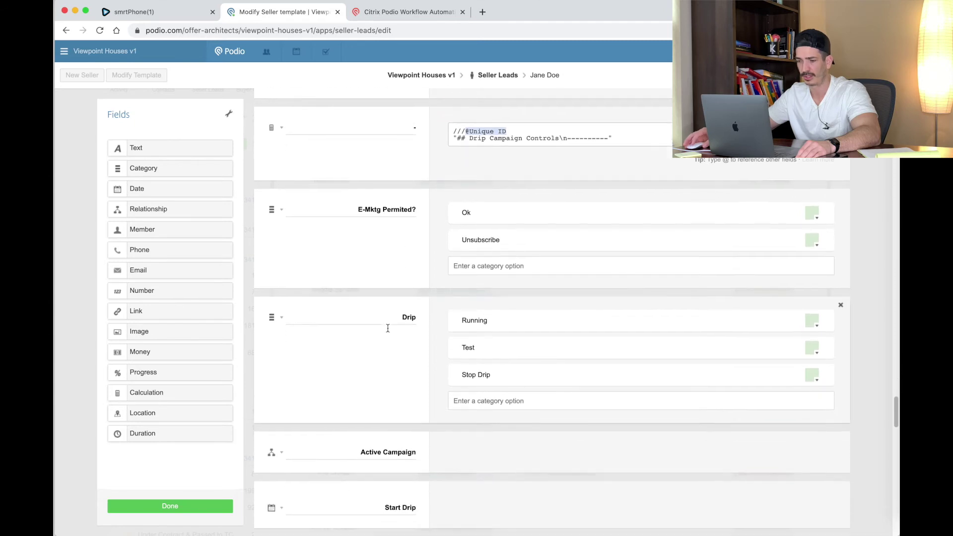
pyautogui.scroll(-1, 387, 328)
pyautogui.click(282, 109)
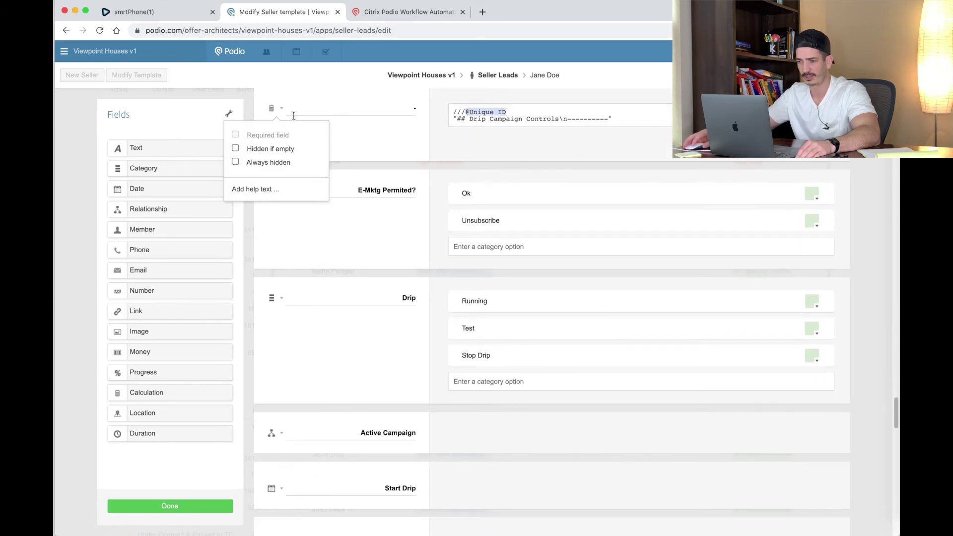
# Step: Examine the category field settings of E-Mktg Permited? and its Ok and Unsubscribe options
pyautogui.moveTo(358, 192); pyautogui.dragTo(409, 193)
pyautogui.click(280, 191)
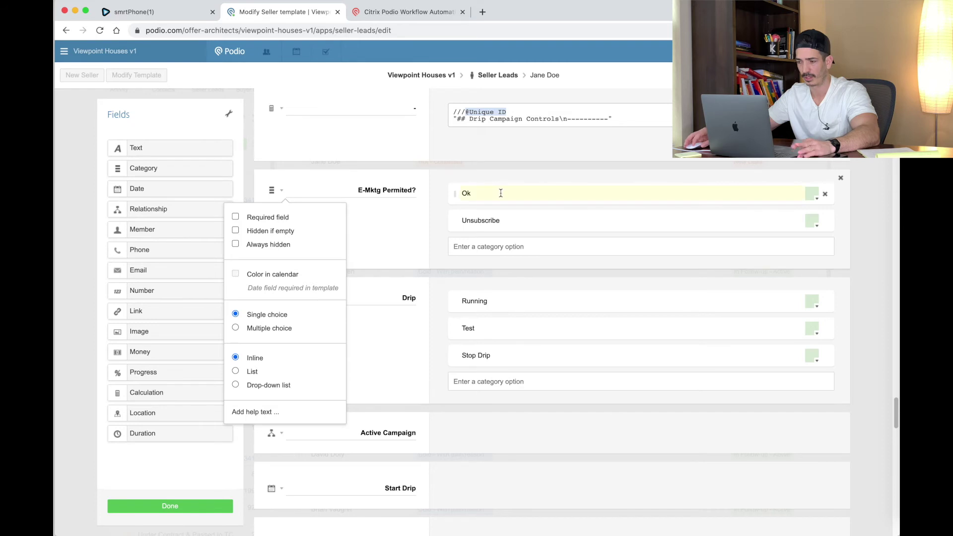
pyautogui.click(328, 288)
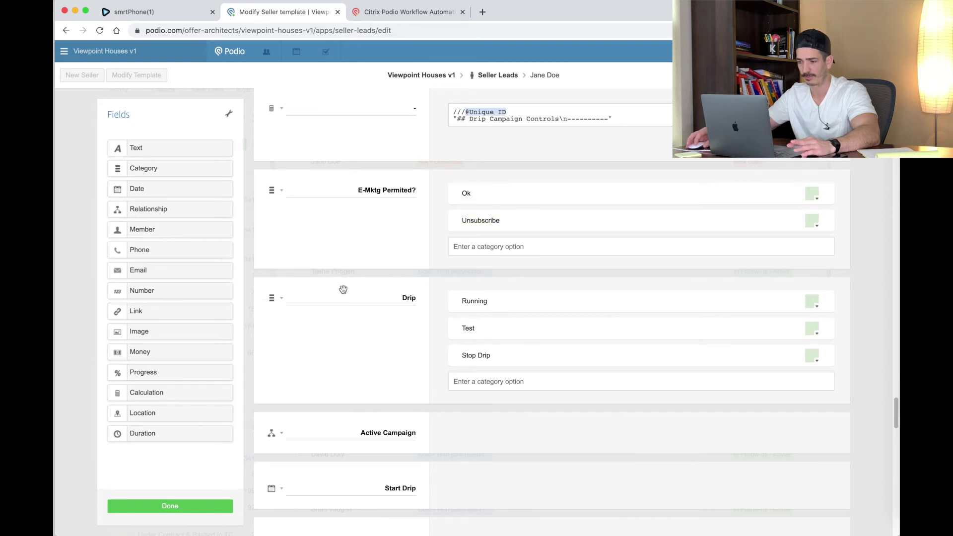
# Step: Examine the category field settings of Drip and its Running, Test and Stop Drip options
pyautogui.click(281, 298)
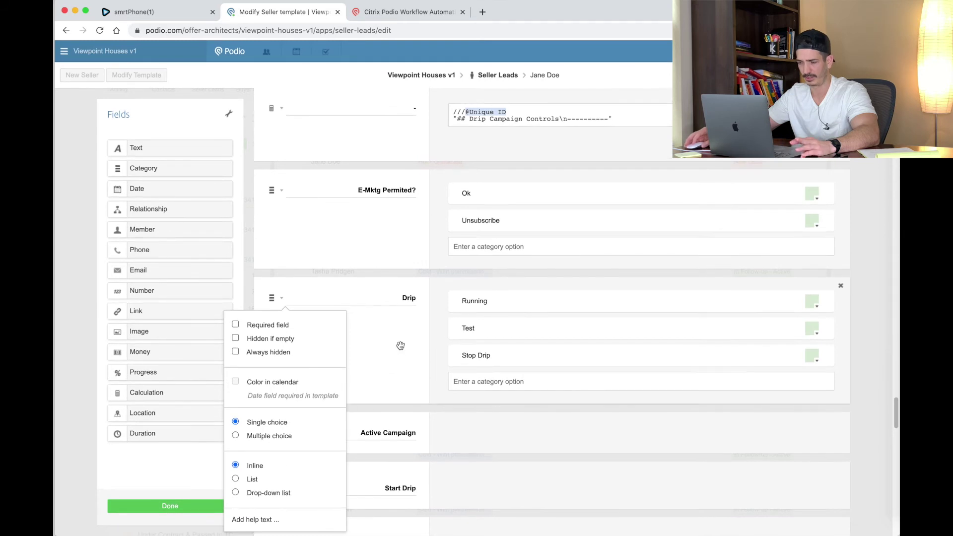
pyautogui.click(282, 298)
pyautogui.click(488, 362)
# Step: Examine the relationship field settings of Active Campaign, including its visibility, app and reference-count options
pyautogui.scroll(-5, 366, 302)
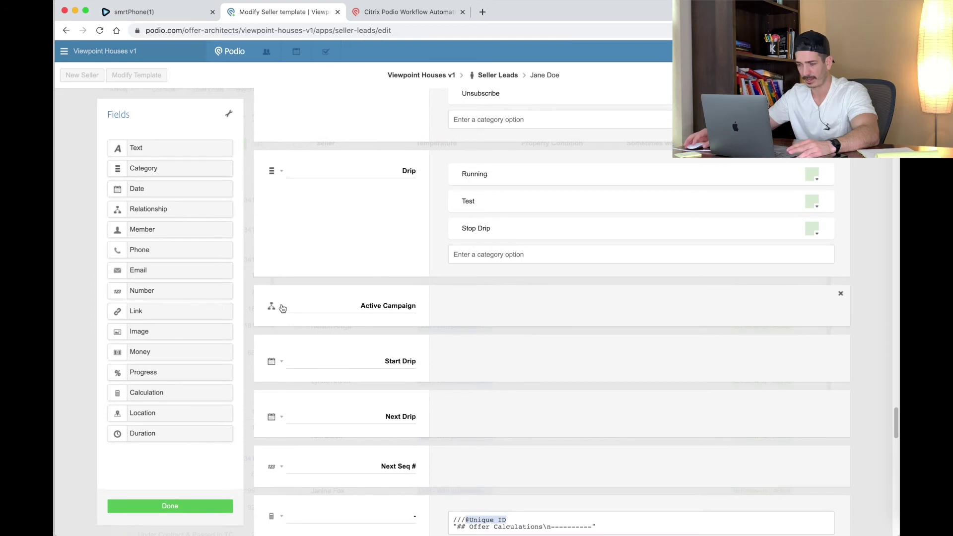
pyautogui.click(281, 307)
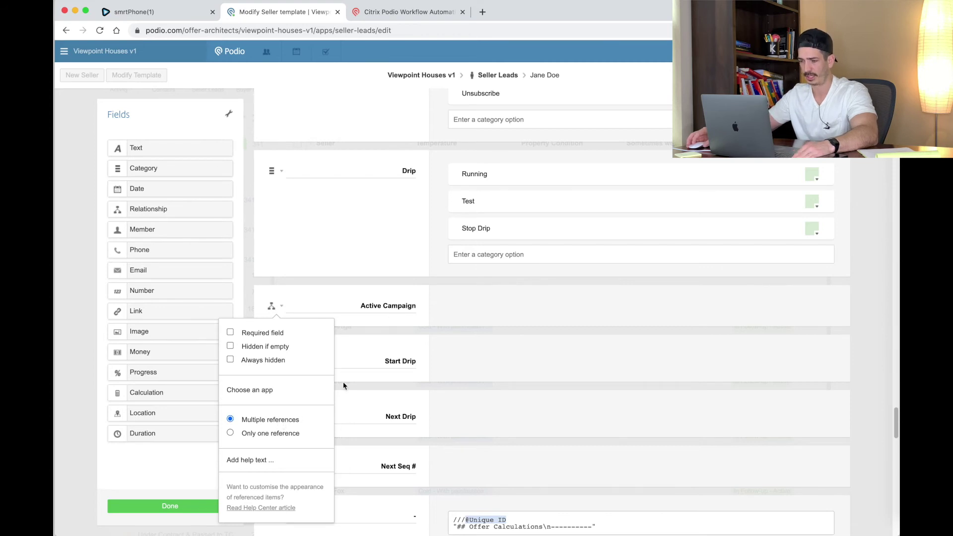
pyautogui.click(386, 304)
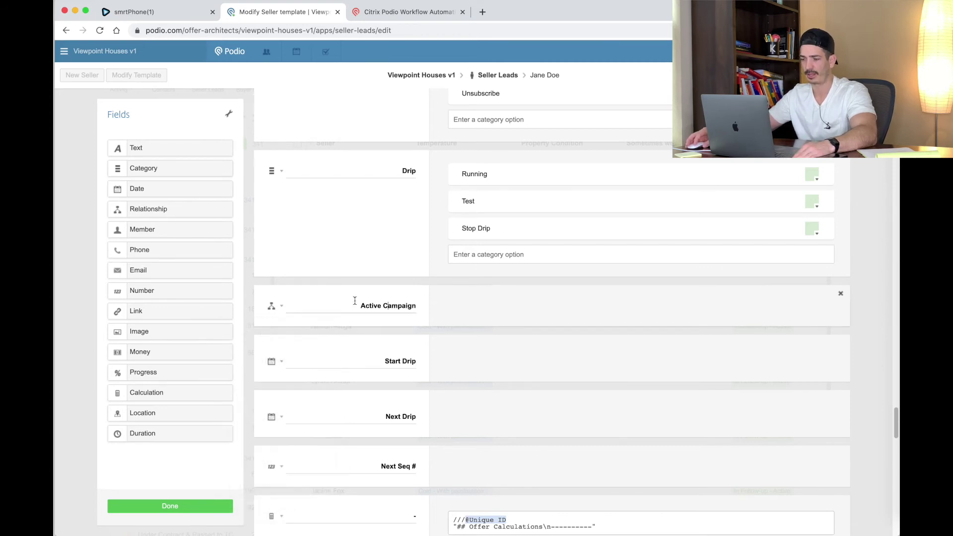
pyautogui.hotkey('shift', 'alt', 'Left')
pyautogui.press('super+a')
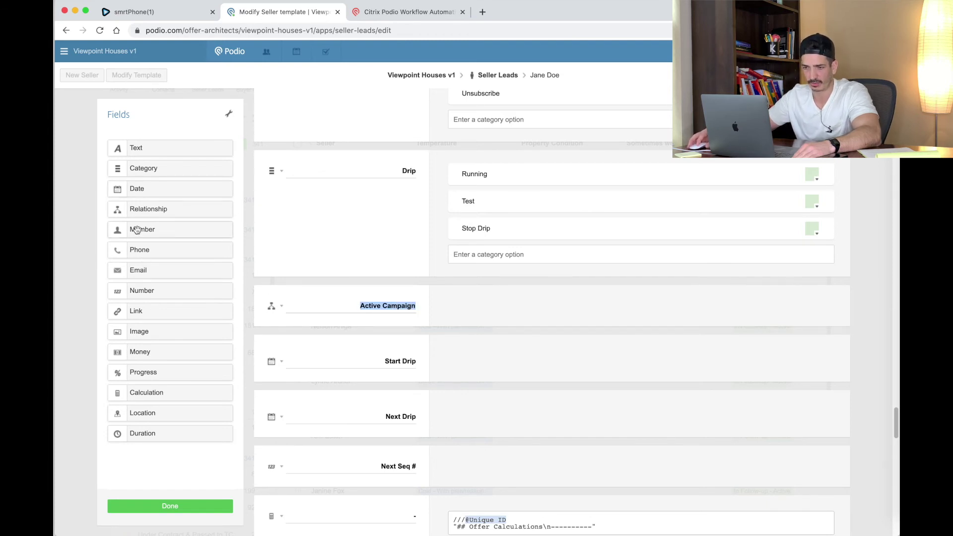
# Step: Add a Relationship field directly below Active Campaign without selecting an app to reference, and save the template
pyautogui.moveTo(141, 213); pyautogui.dragTo(299, 351)
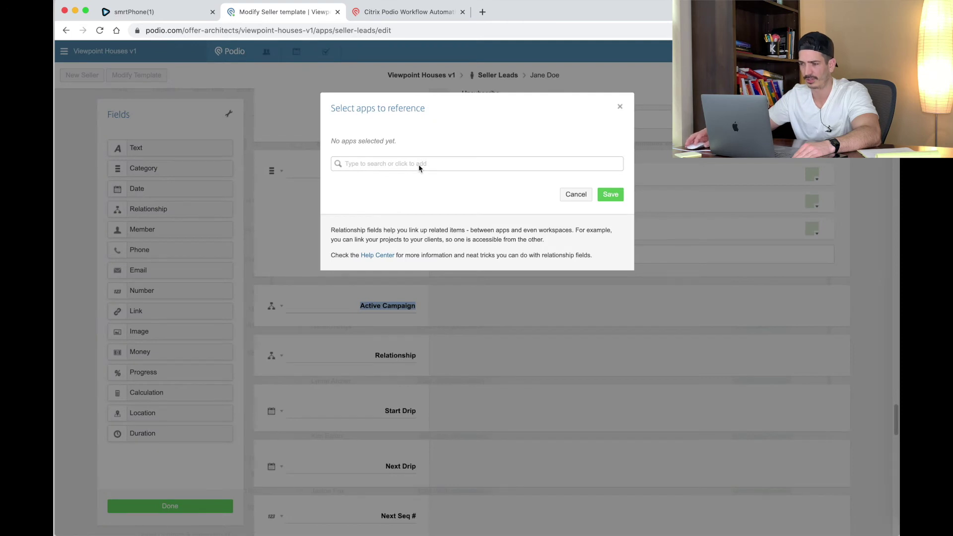
pyautogui.click(576, 194)
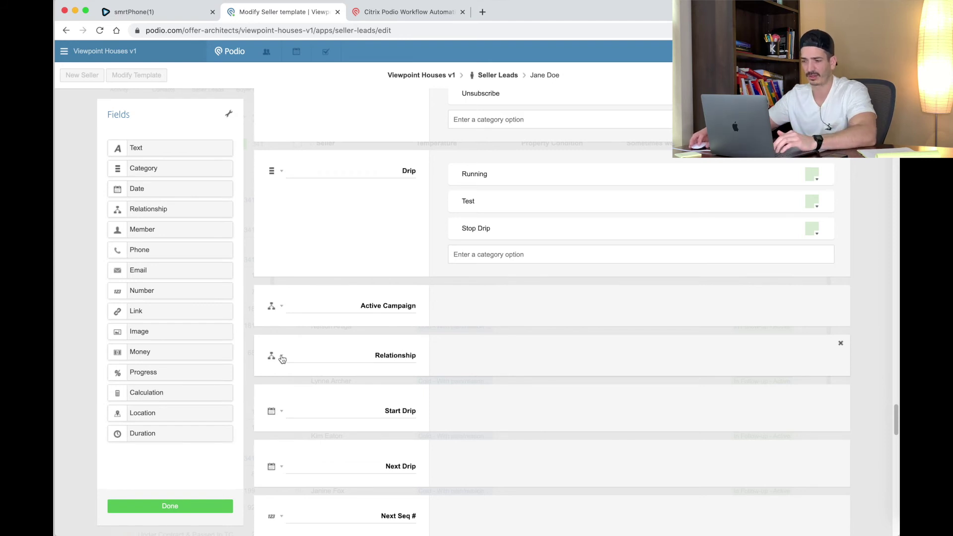
pyautogui.click(201, 509)
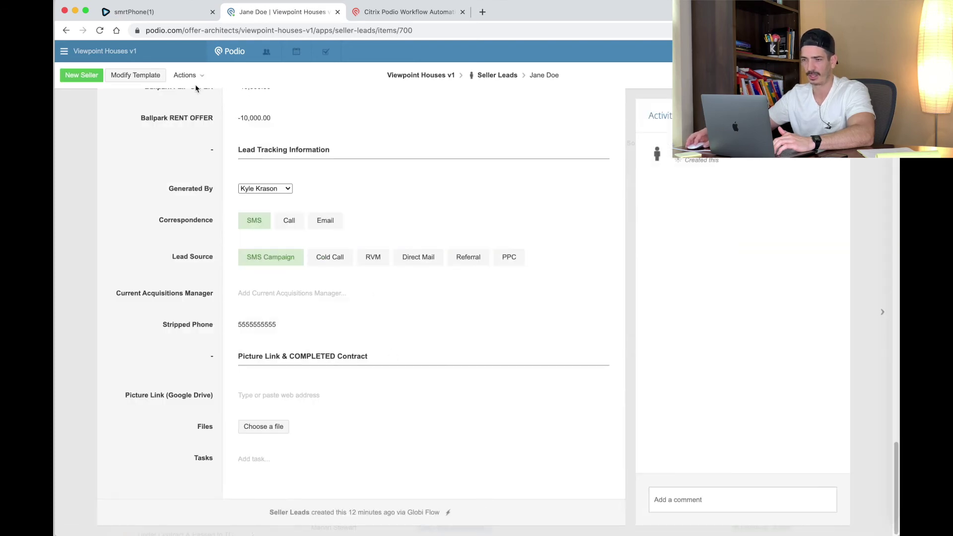
# Step: Reopen the Seller Leads template for editing and remove the extra Relationship field below Active Campaign
pyautogui.click(190, 78)
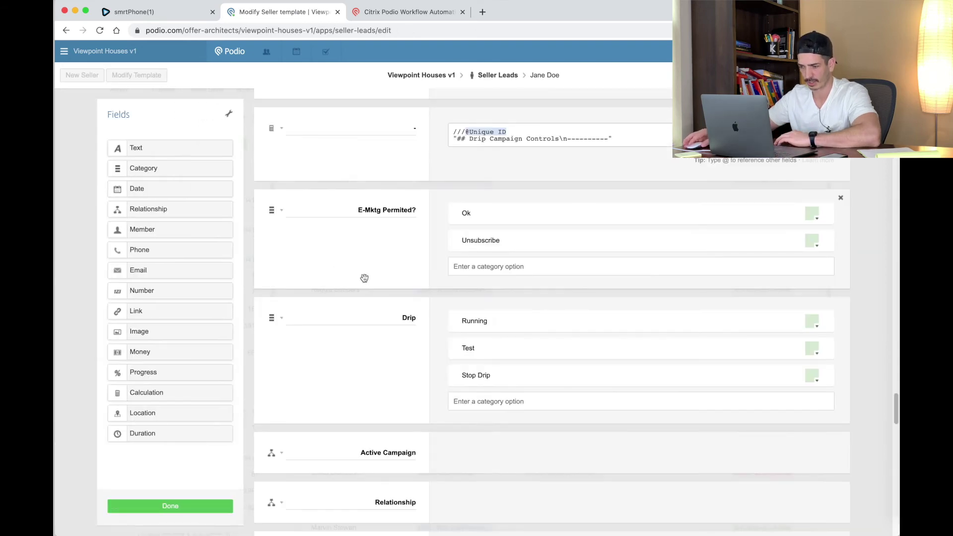
pyautogui.scroll(-10, 347, 276)
pyautogui.scroll(-3, 363, 281)
pyautogui.scroll(20, 363, 281)
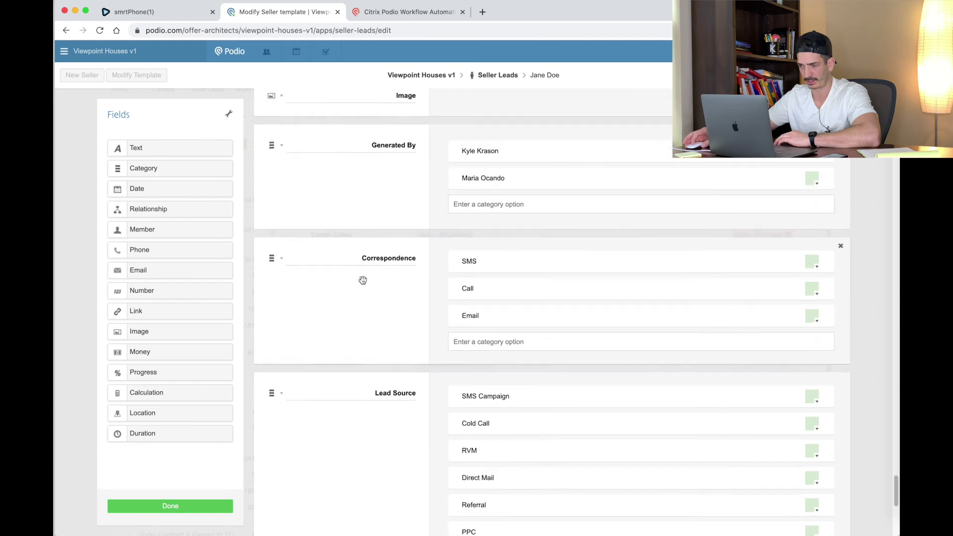
pyautogui.scroll(8, 363, 281)
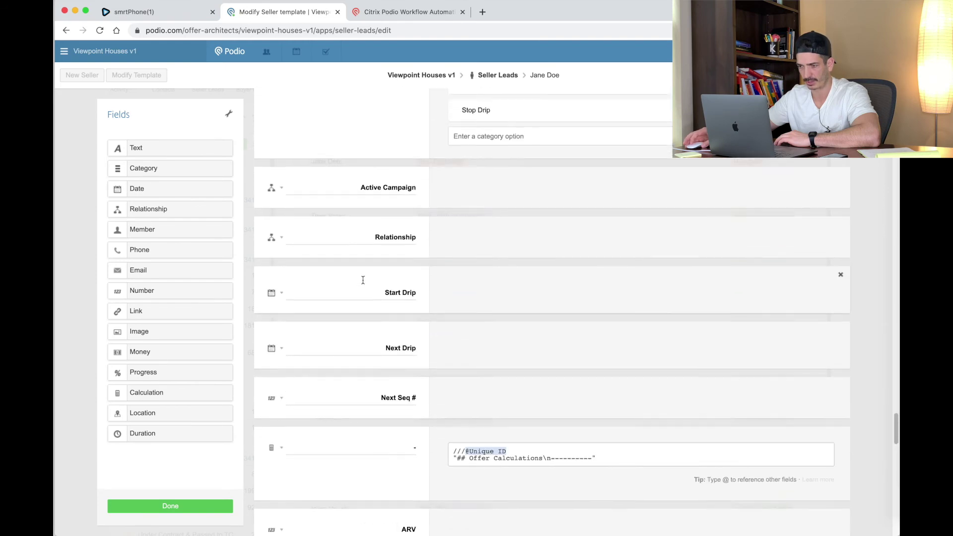
pyautogui.click(844, 270)
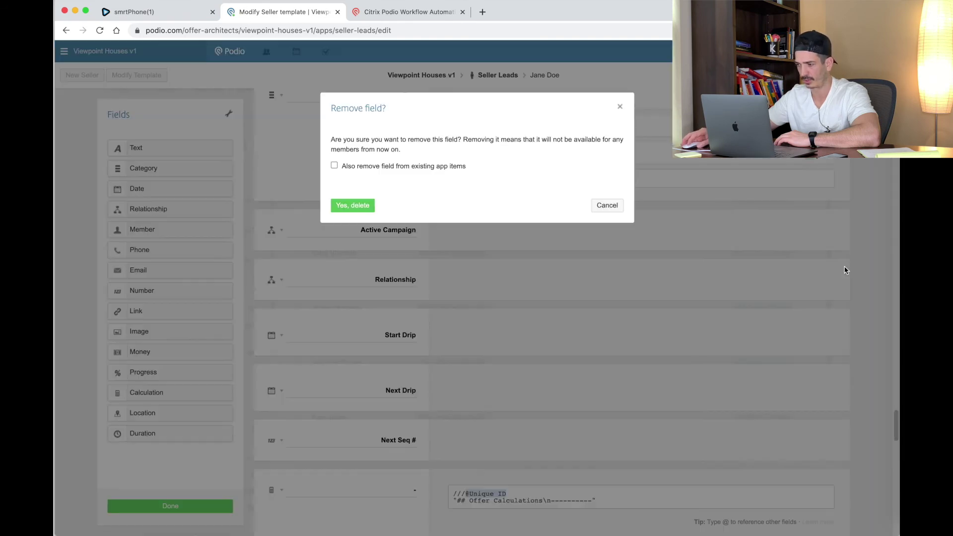
pyautogui.click(353, 206)
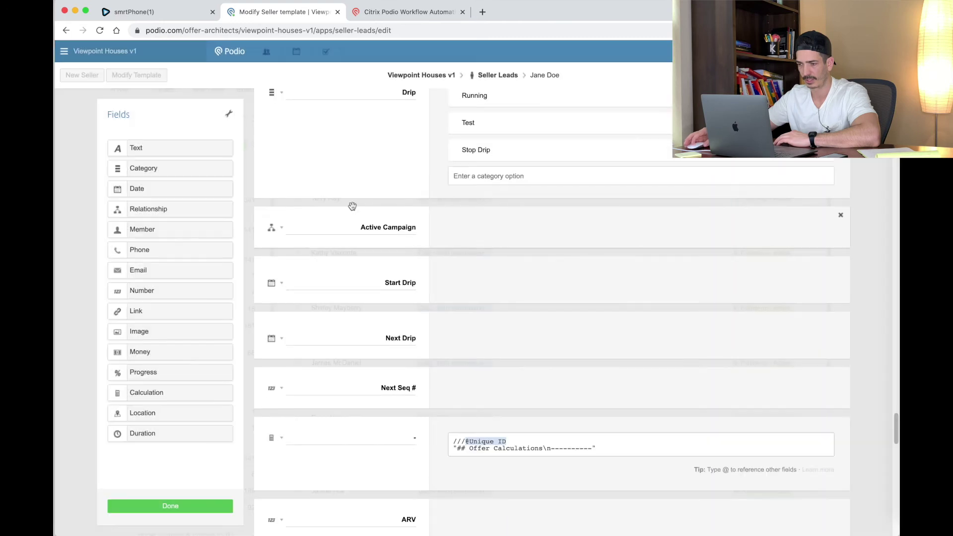
# Step: Review the relationship settings of Active Campaign and the date settings of Start Drip and Next Drip
pyautogui.click(282, 228)
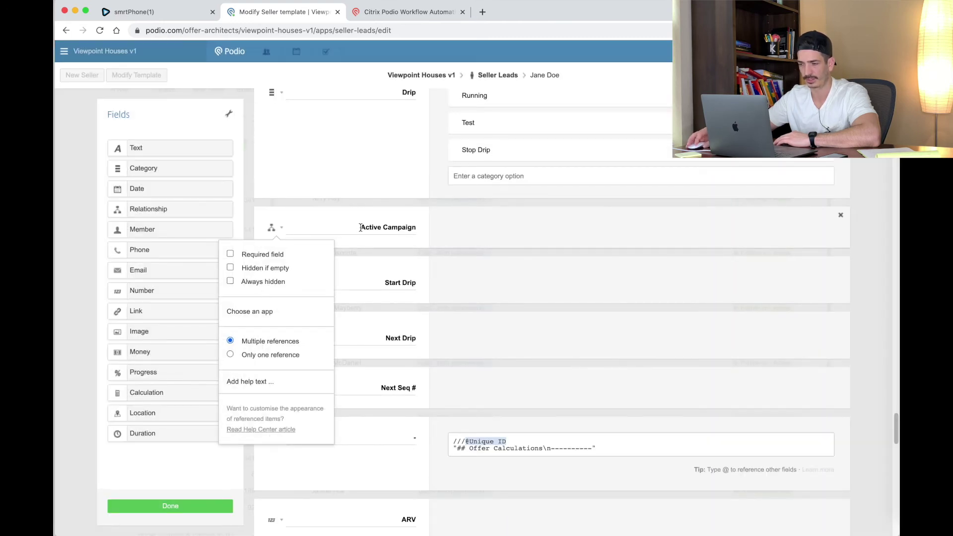
pyautogui.click(382, 230)
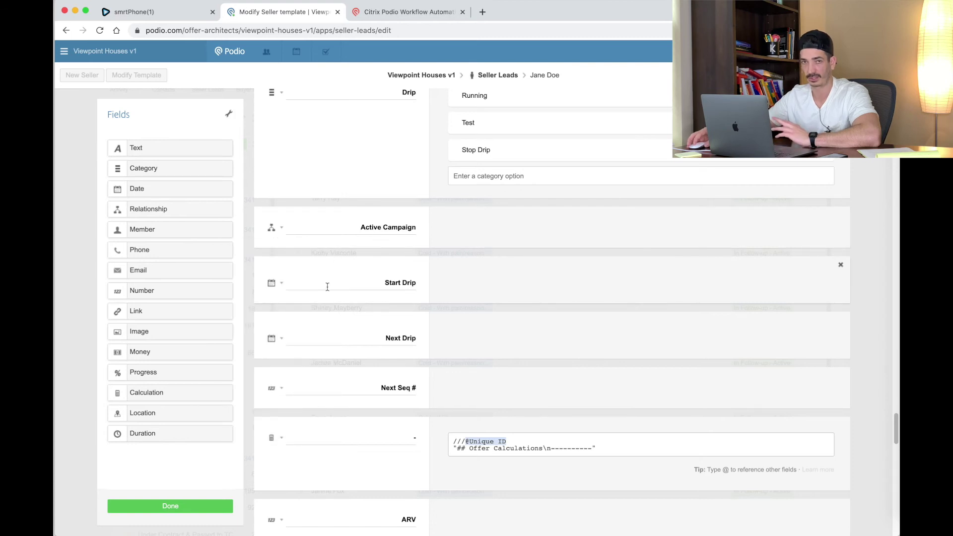
pyautogui.click(282, 283)
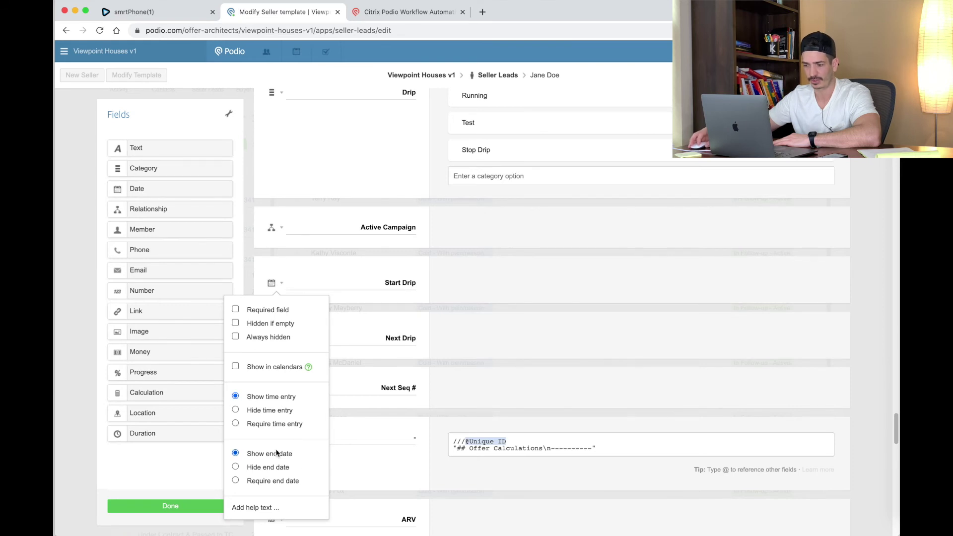
pyautogui.click(346, 284)
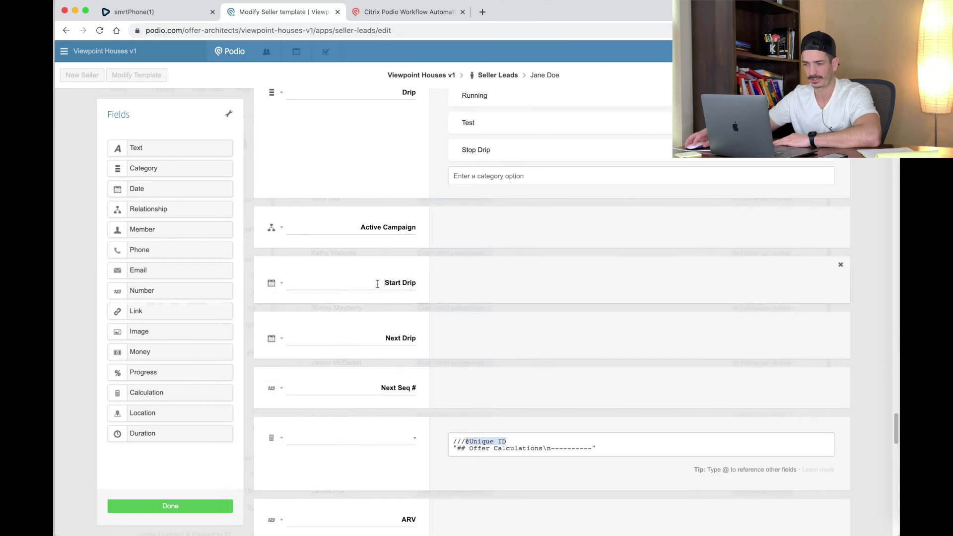
pyautogui.click(282, 340)
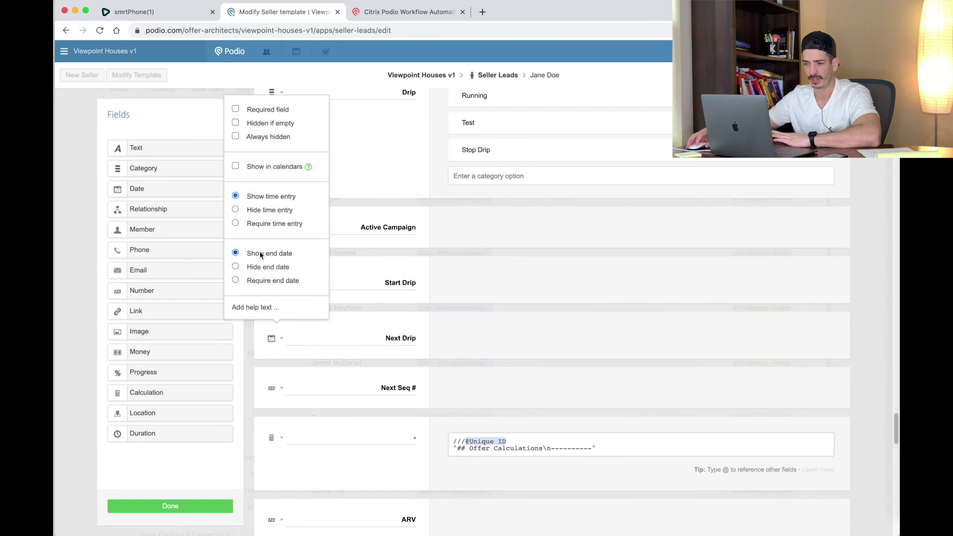
pyautogui.click(318, 334)
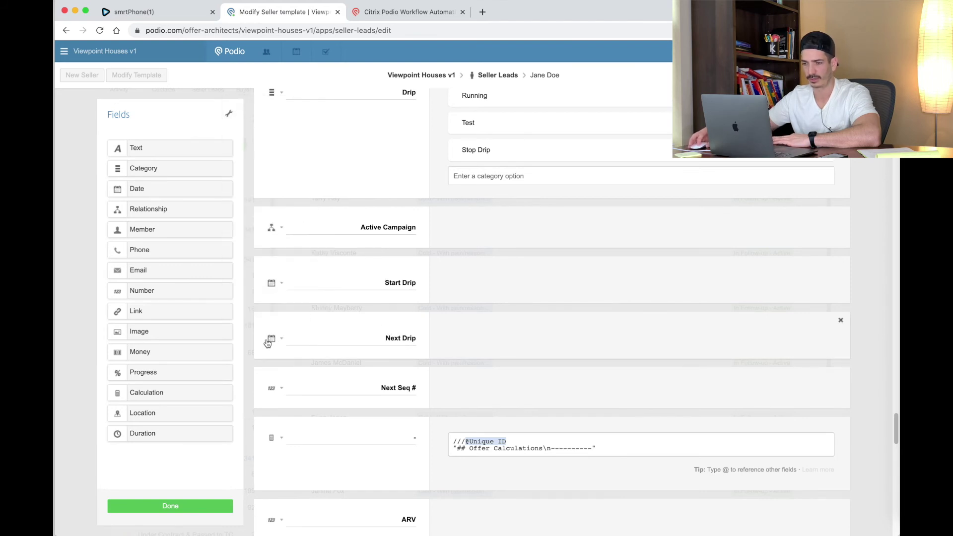
# Step: Examine the number field settings of Next Seq #, including its visibility and decimal display options
pyautogui.scroll(-3, 278, 337)
pyautogui.scroll(-1, 279, 338)
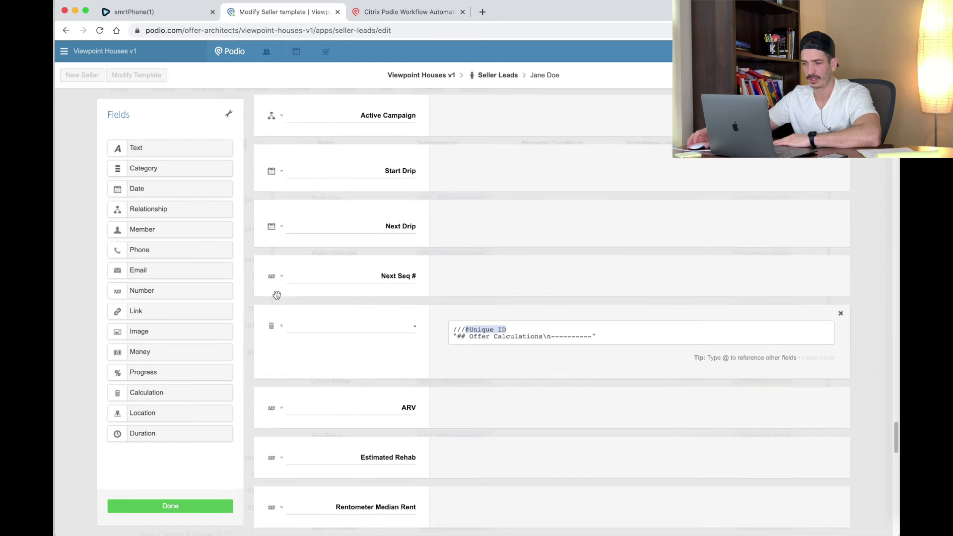
pyautogui.click(282, 277)
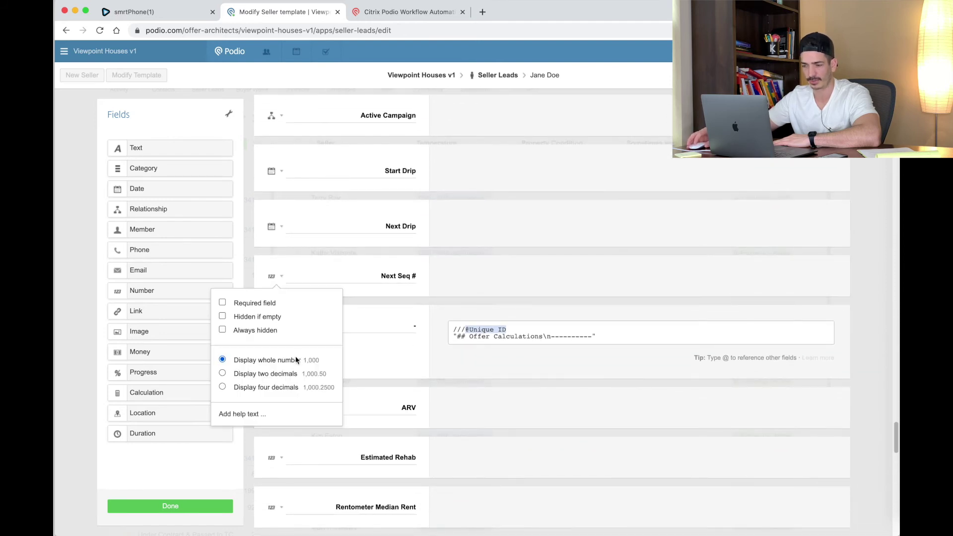
pyautogui.click(328, 278)
pyautogui.moveTo(364, 276); pyautogui.dragTo(412, 276)
# Step: Examine the formula of the calculation field that produces the "Offer Calculations" section heading
pyautogui.scroll(-4, 354, 310)
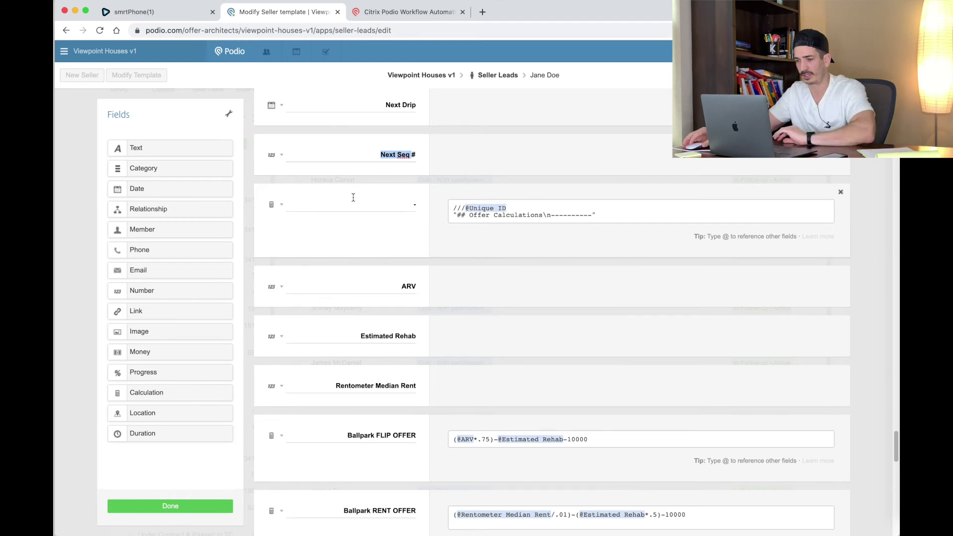
pyautogui.moveTo(630, 217); pyautogui.dragTo(453, 209)
pyautogui.click(282, 205)
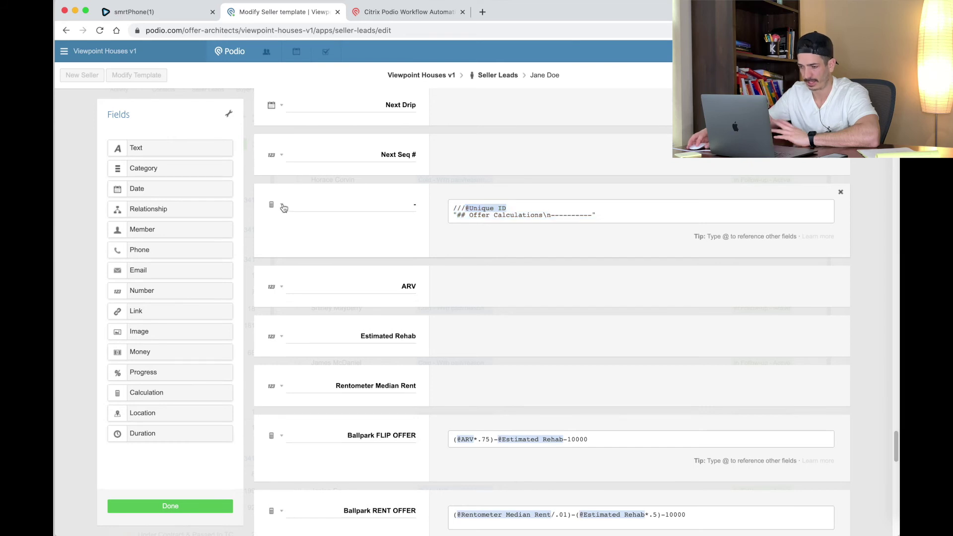
pyautogui.moveTo(621, 215); pyautogui.dragTo(456, 204)
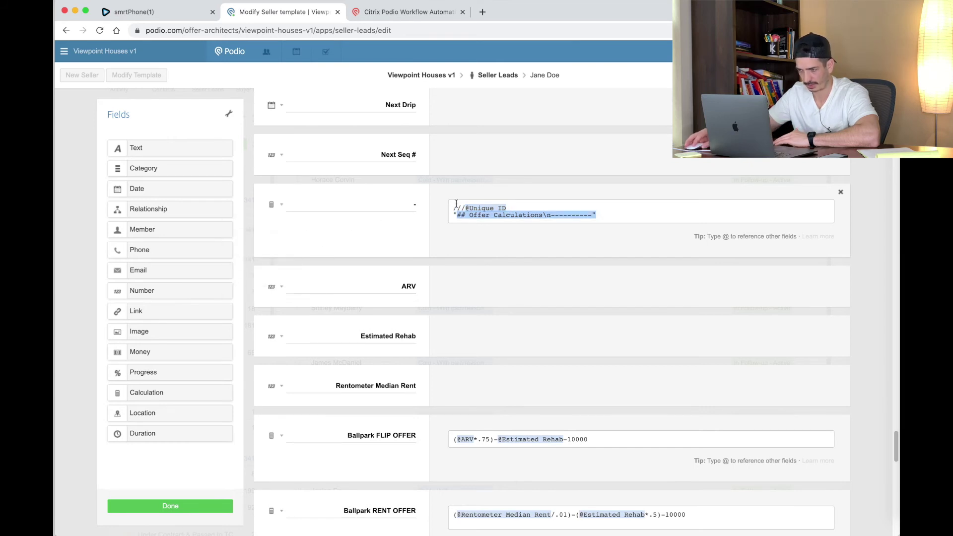
pyautogui.click(470, 217)
# Step: Examine the number field settings of ARV, Estimated Rehab and Rentometer Median Rent, including their decimal display options
pyautogui.scroll(-2, 351, 240)
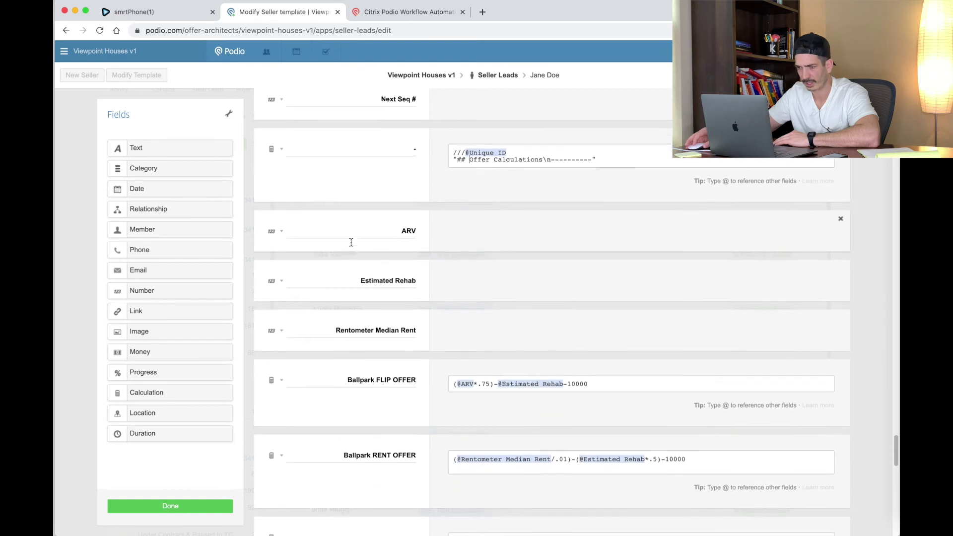
pyautogui.click(282, 230)
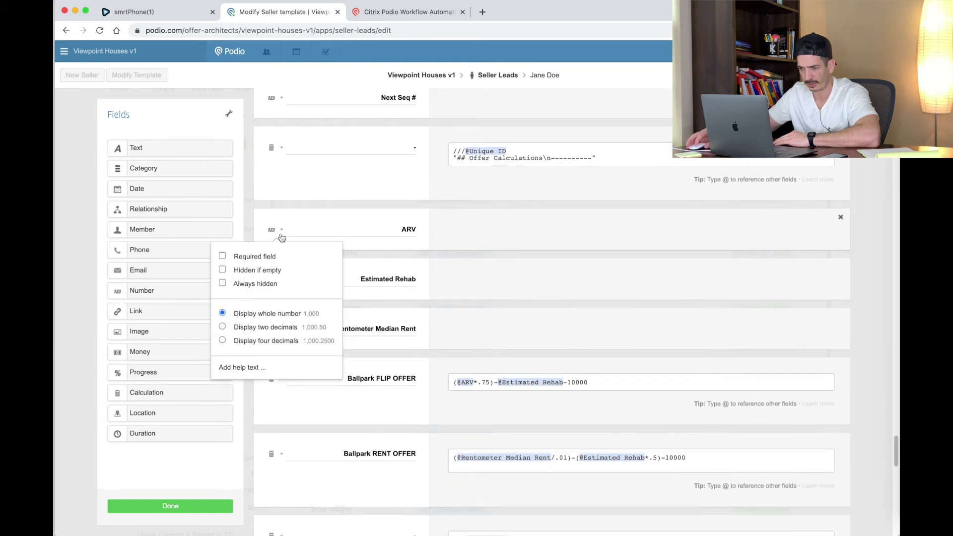
pyautogui.click(364, 228)
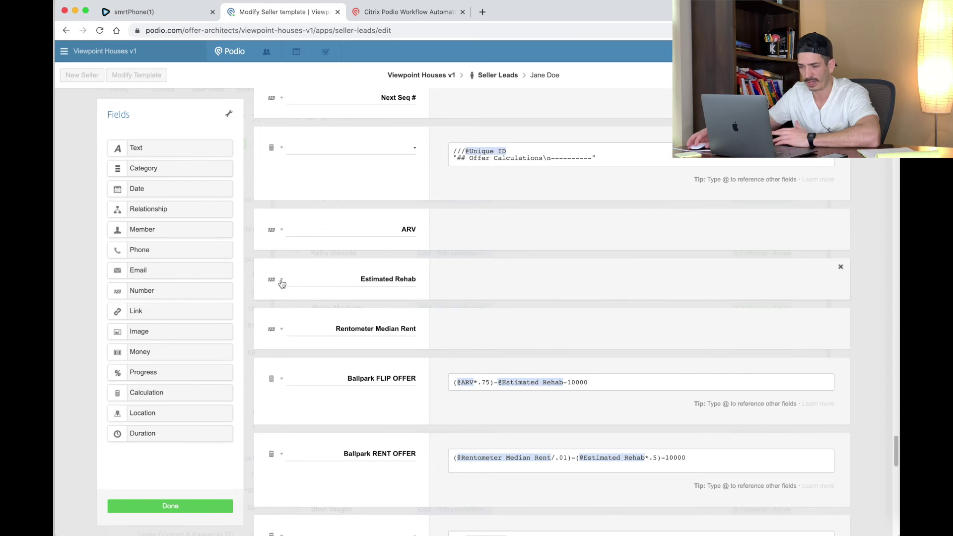
pyautogui.scroll(-2, 282, 284)
pyautogui.click(282, 230)
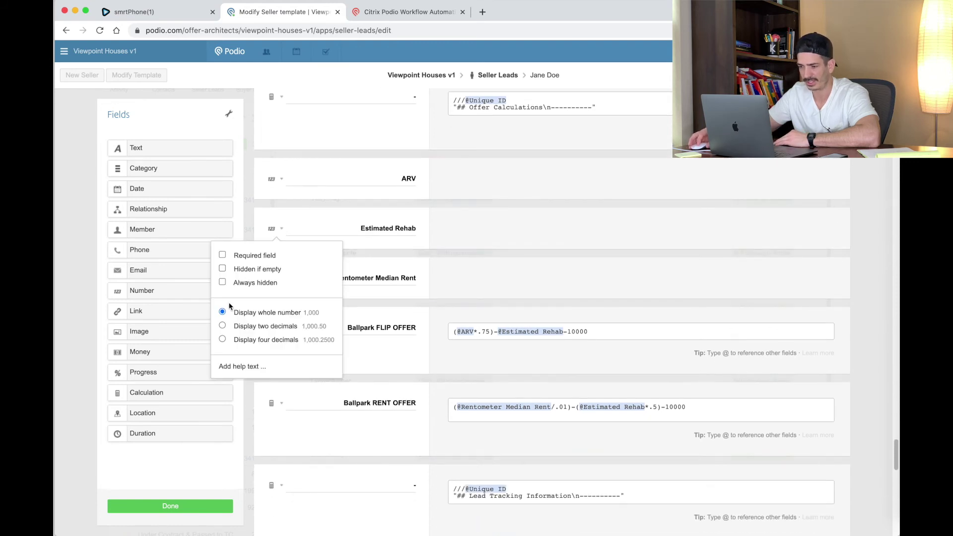
pyautogui.click(373, 227)
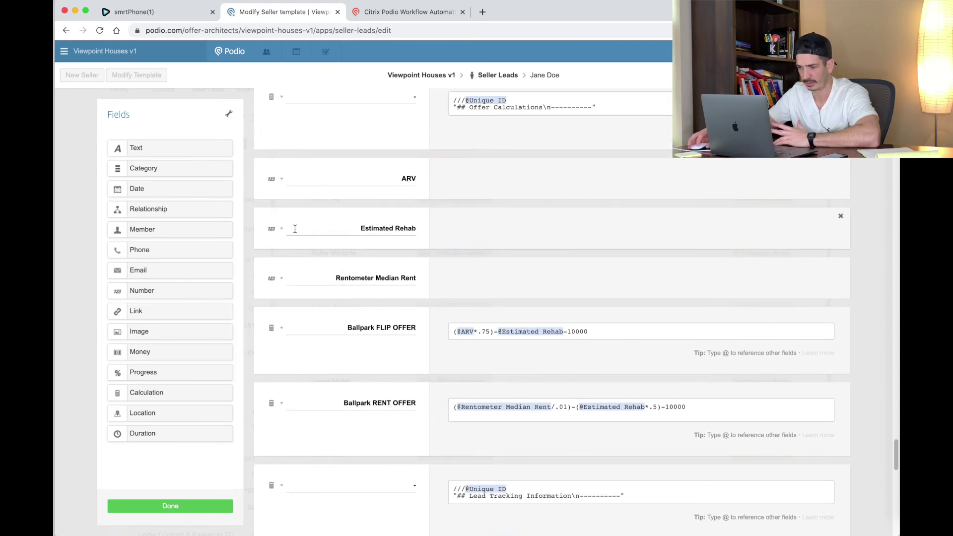
pyautogui.click(283, 284)
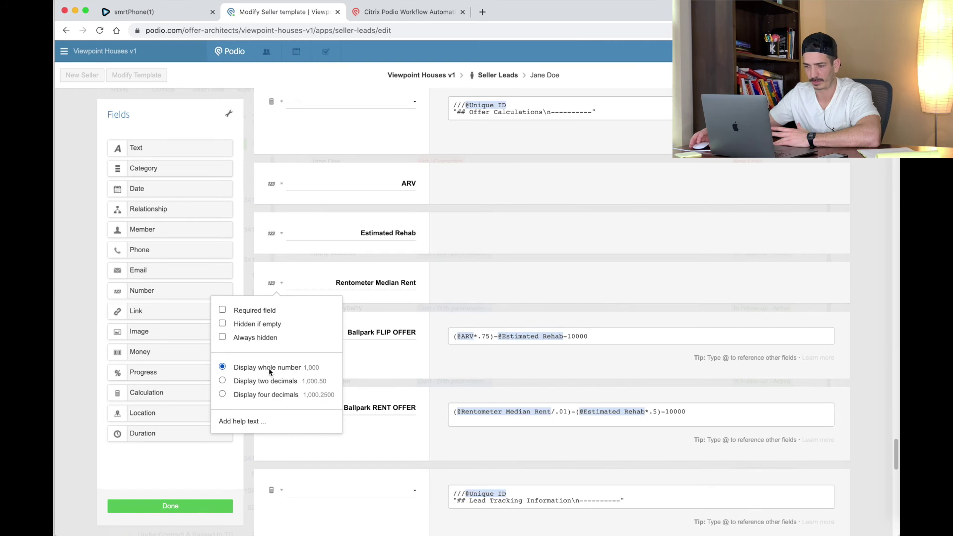
pyautogui.click(375, 280)
# Step: Review the Ballpark FLIP OFFER formula and the Rentometer Median Rent field, and save the template to return to the lead item
pyautogui.scroll(-3, 375, 280)
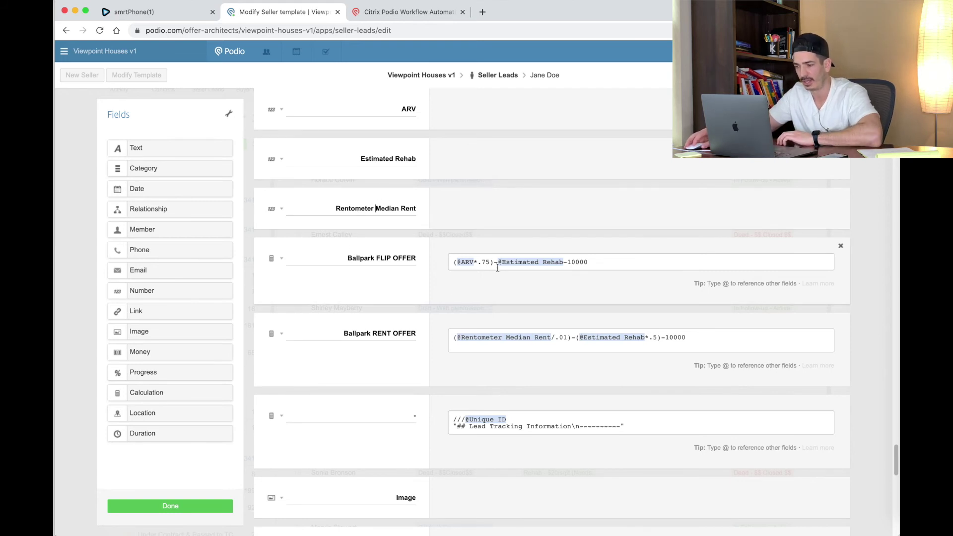
pyautogui.moveTo(516, 260); pyautogui.dragTo(553, 261)
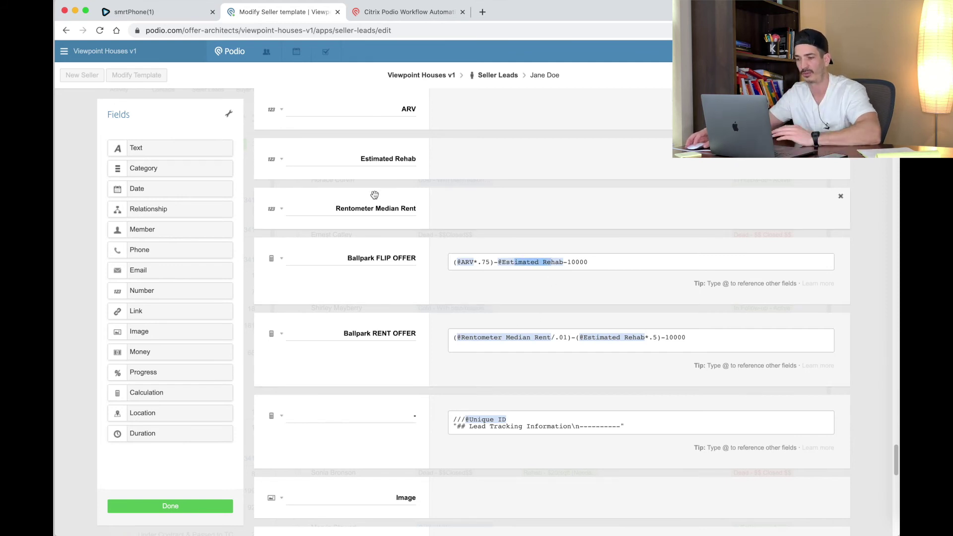
pyautogui.scroll(-1, 334, 209)
pyautogui.scroll(1, 337, 197)
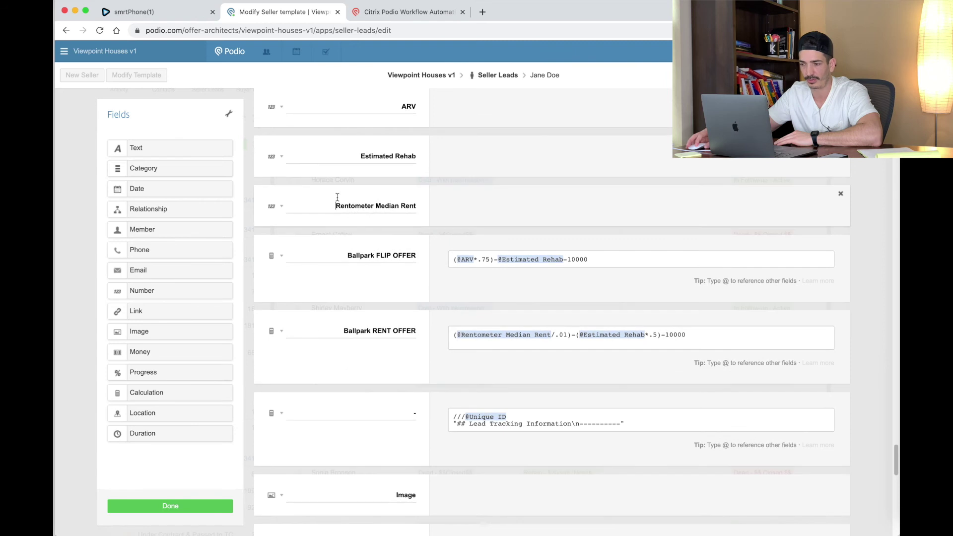
pyautogui.moveTo(336, 201); pyautogui.dragTo(288, 206)
pyautogui.scroll(1, 285, 206)
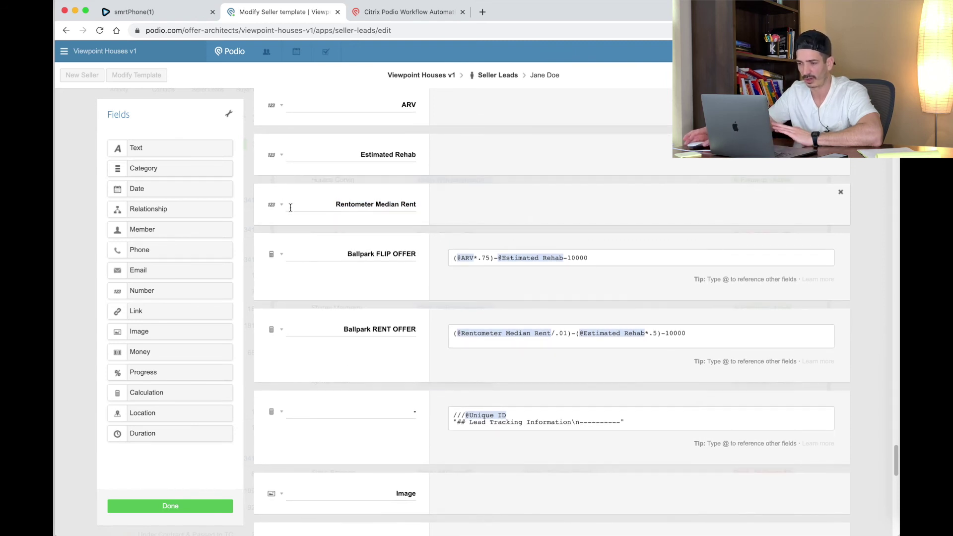
pyautogui.click(180, 506)
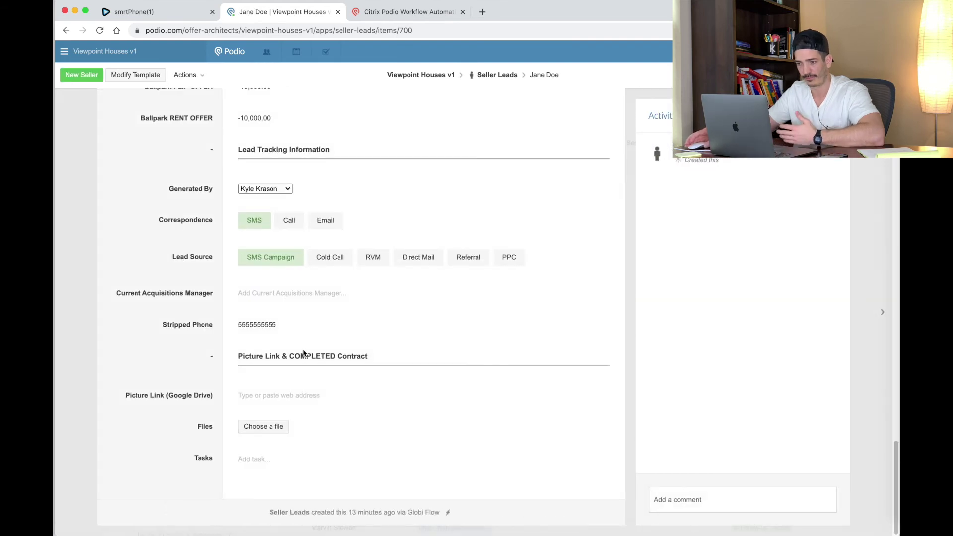
# Step: Reopen the Seller Leads template for editing at the Ballpark FLIP OFFER and Ballpark RENT OFFER fields
pyautogui.click(142, 79)
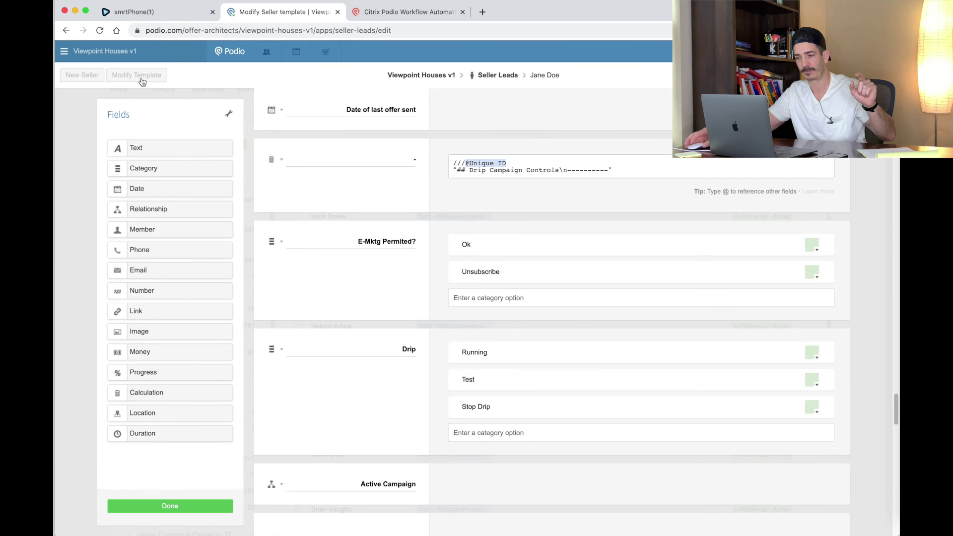
pyautogui.scroll(-15, 321, 162)
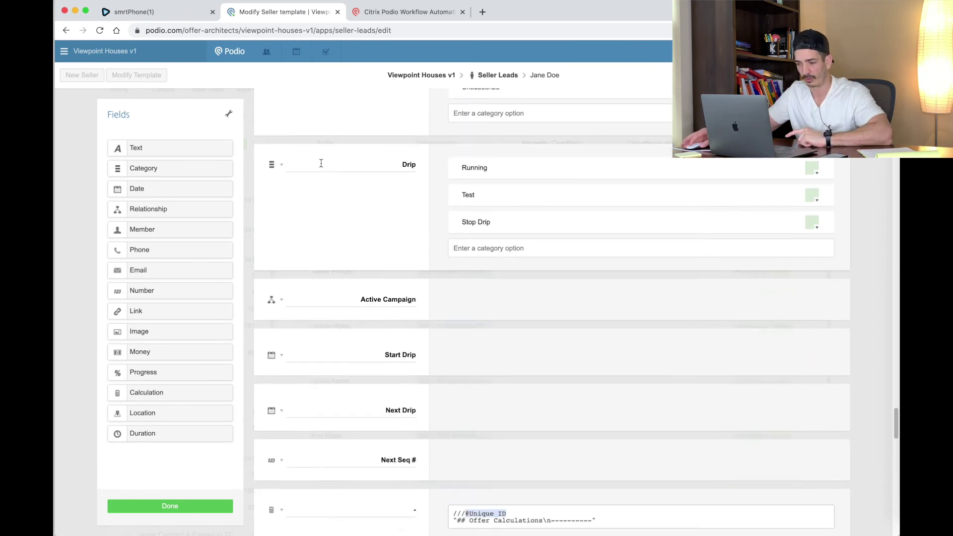
pyautogui.scroll(-1, 321, 163)
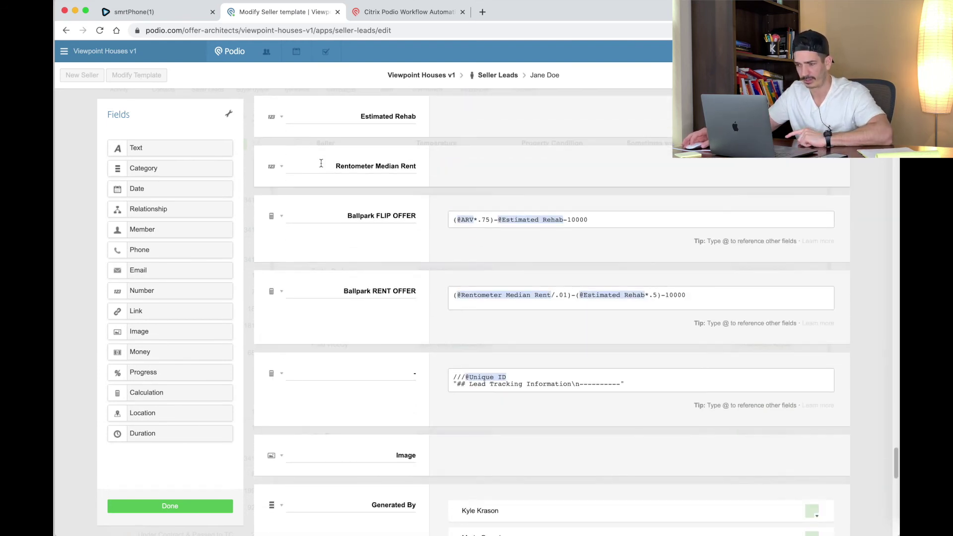
pyautogui.scroll(3, 320, 163)
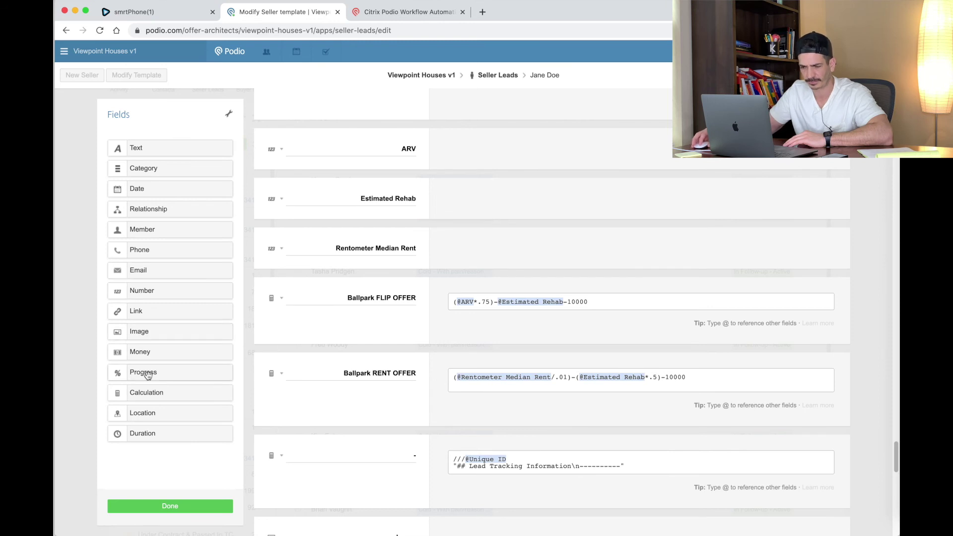
# Step: Add a calculation field directly above Ballpark FLIP OFFER and name it FOR DEMO
pyautogui.moveTo(146, 392); pyautogui.dragTo(340, 291)
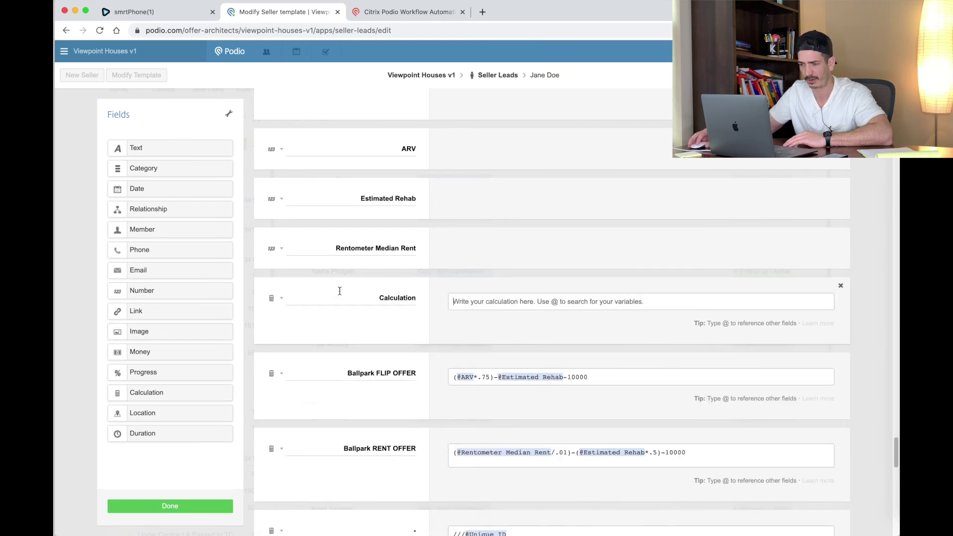
pyautogui.doubleClick(397, 300)
pyautogui.write('FOR DEMO')
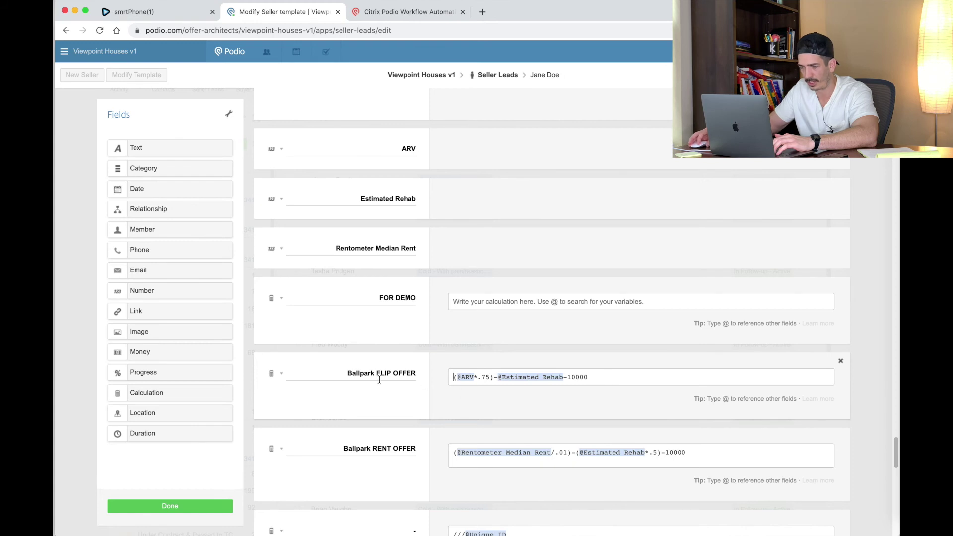
pyautogui.click(461, 303)
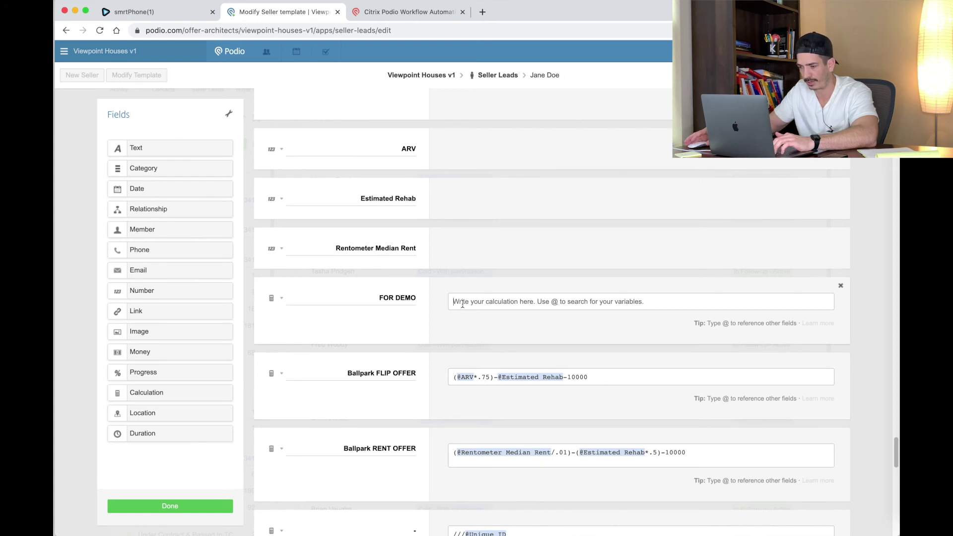
pyautogui.write('(')
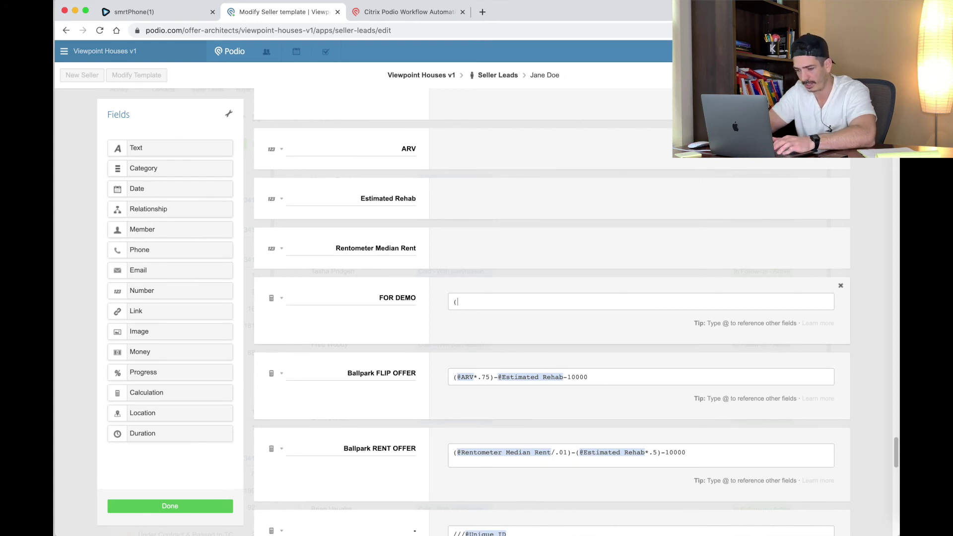
pyautogui.write('@arv')
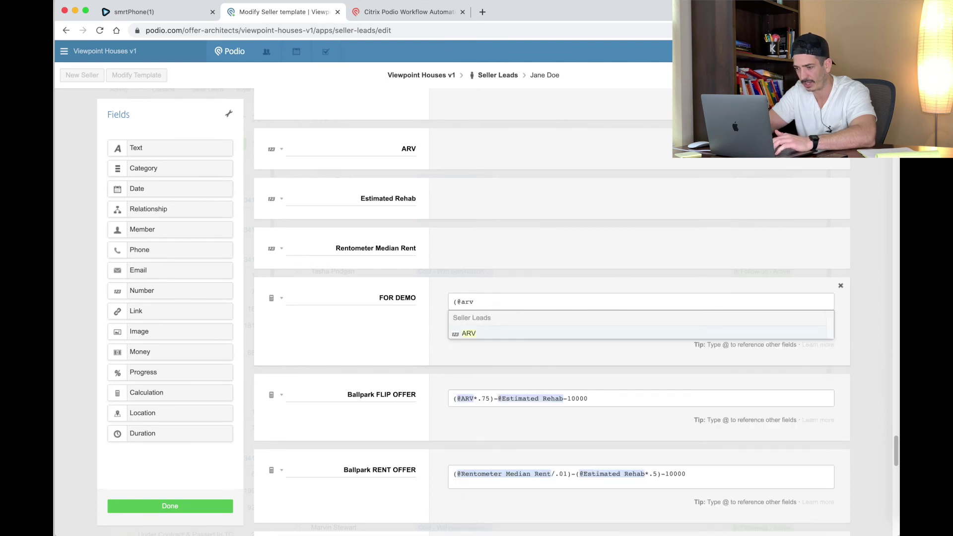
pyautogui.click(469, 333)
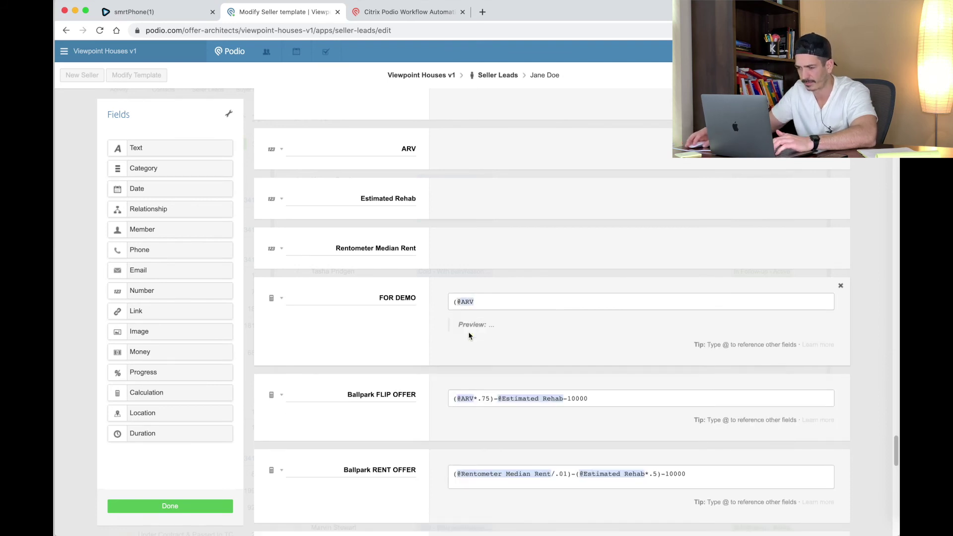
pyautogui.write('*')
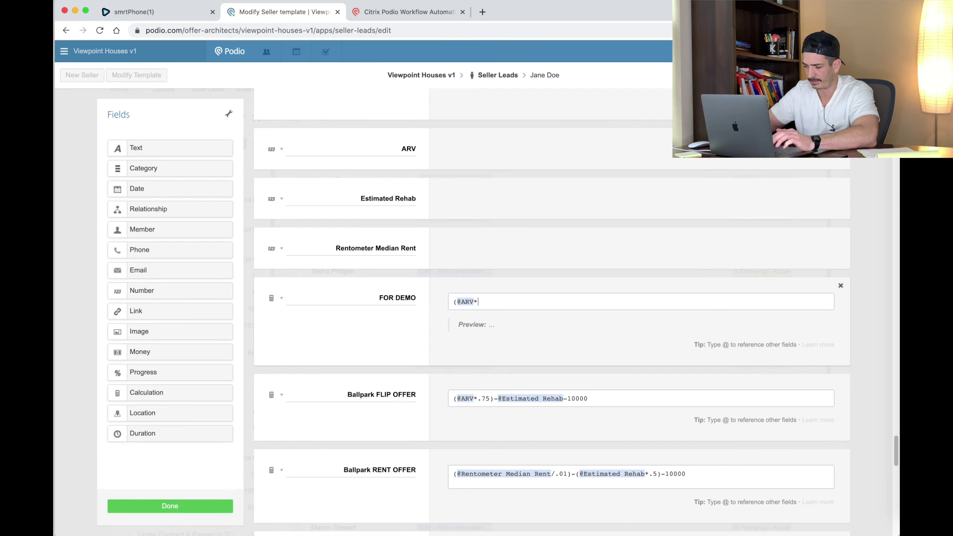
pyautogui.write('.75)-')
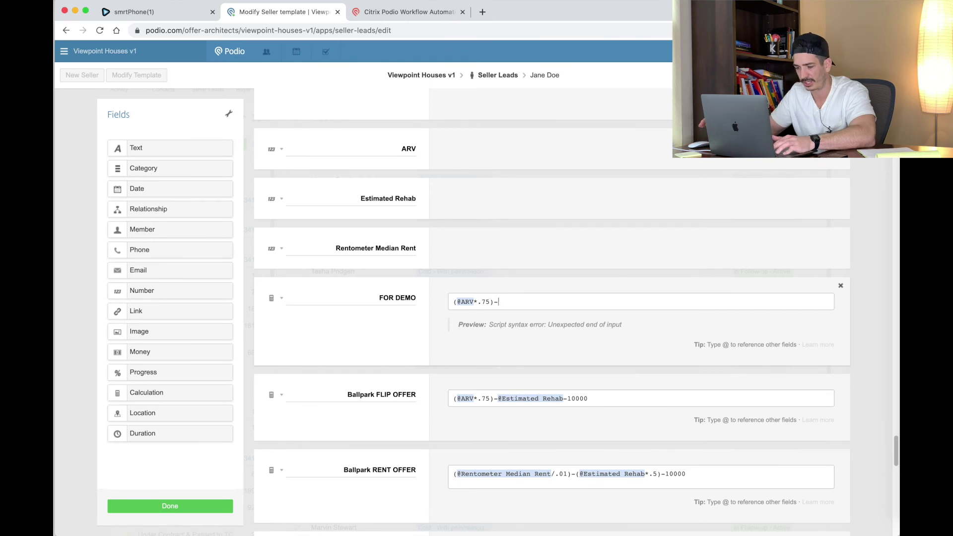
pyautogui.write('@')
pyautogui.write('estimat')
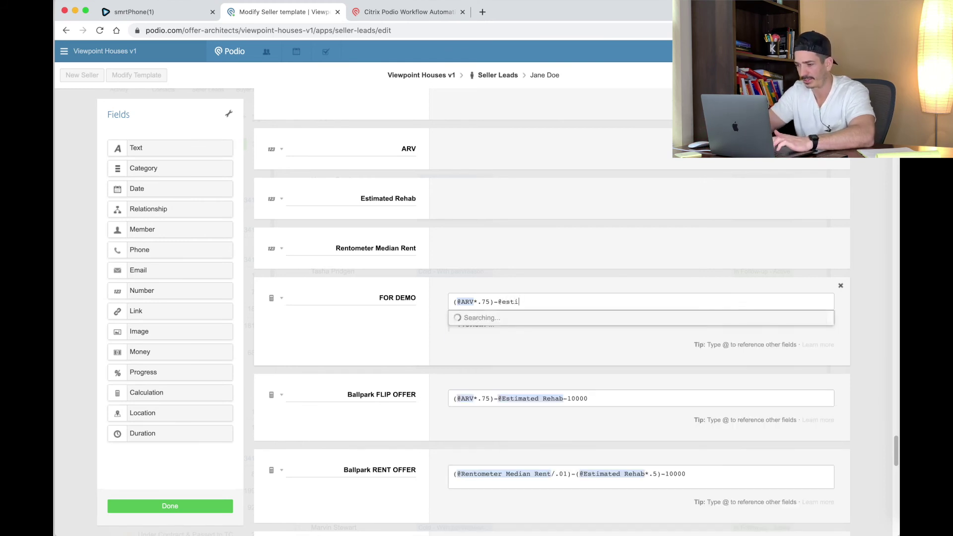
pyautogui.click(477, 334)
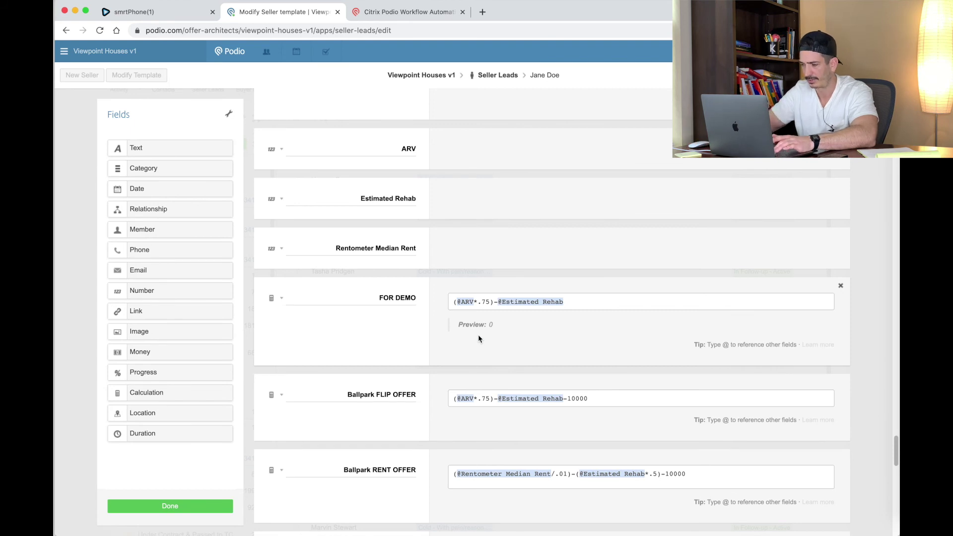
pyautogui.click(591, 299)
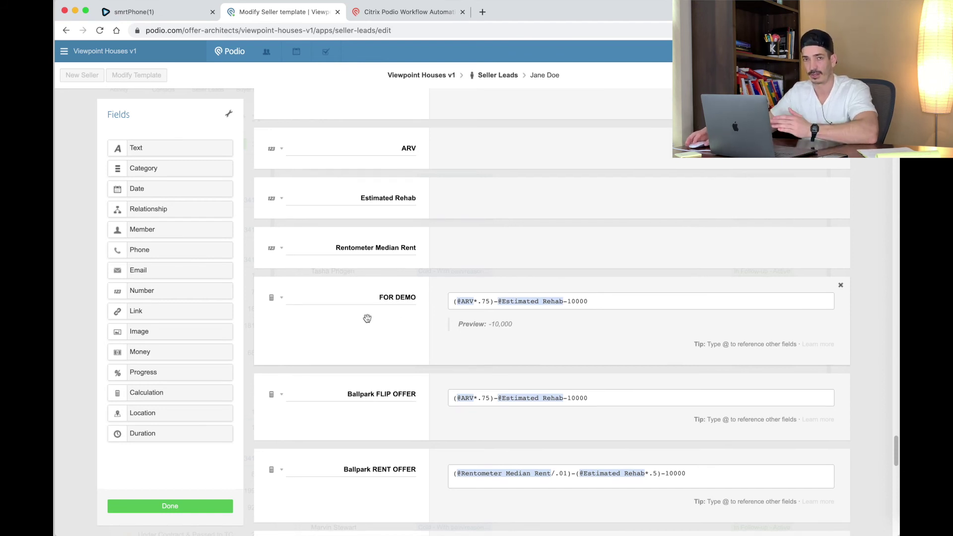
# Step: Delete the FOR DEMO calculation field and review the existing Ballpark FLIP OFFER formula
pyautogui.scroll(-1, 368, 319)
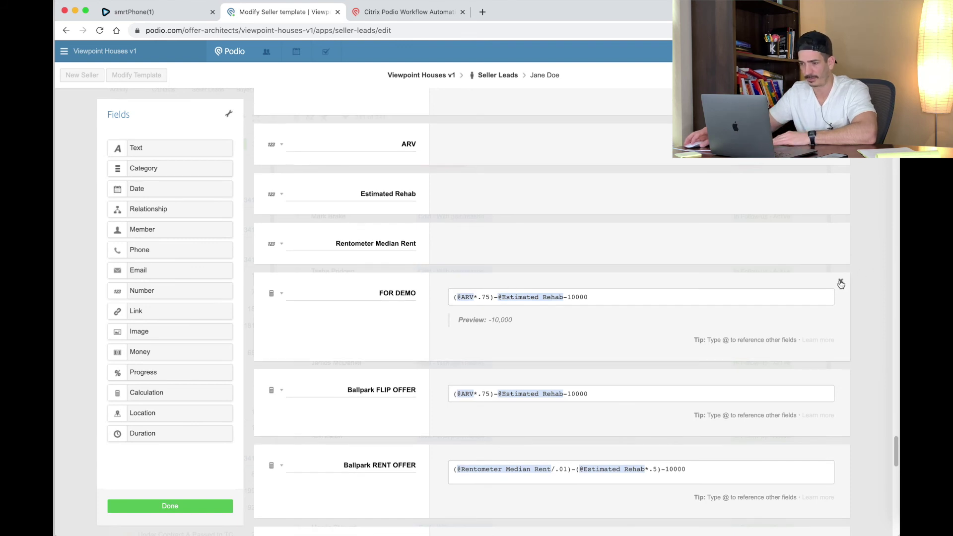
pyautogui.click(840, 280)
pyautogui.scroll(-3, 365, 314)
pyautogui.moveTo(347, 300); pyautogui.dragTo(417, 298)
pyautogui.scroll(-1, 417, 297)
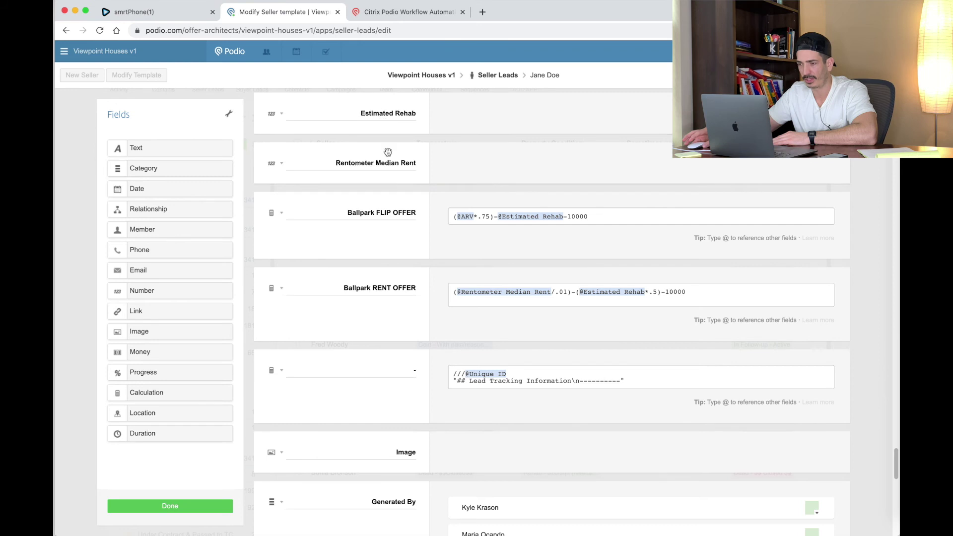
pyautogui.moveTo(458, 217); pyautogui.dragTo(606, 218)
pyautogui.scroll(-1, 603, 243)
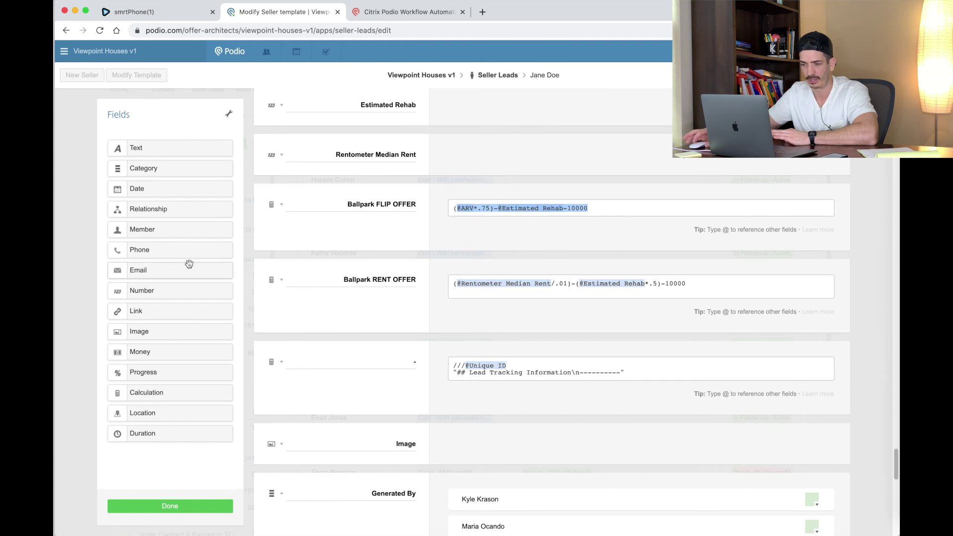
# Step: Set Ballpark RENT OFFER to display whole numbers, matching Ballpark FLIP OFFER, and save the template
pyautogui.click(280, 281)
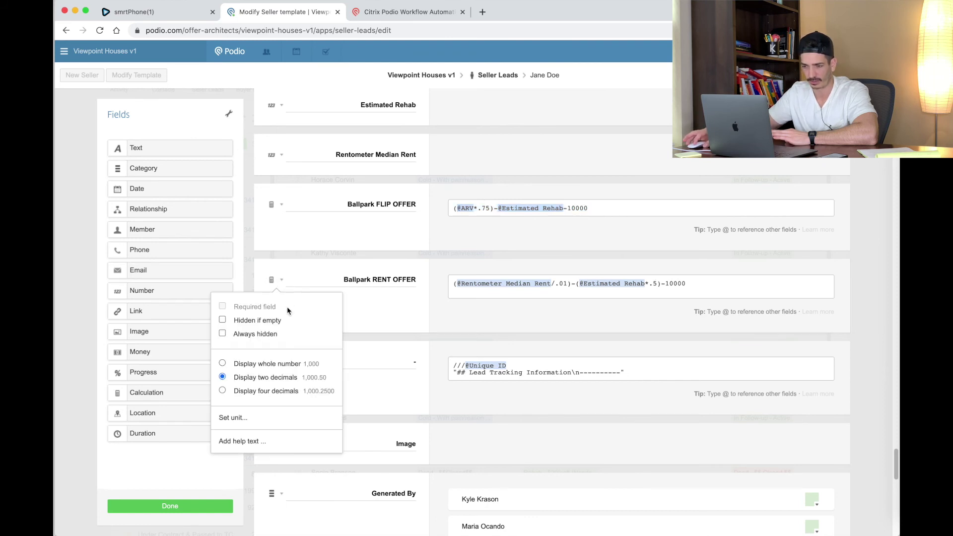
pyautogui.click(223, 363)
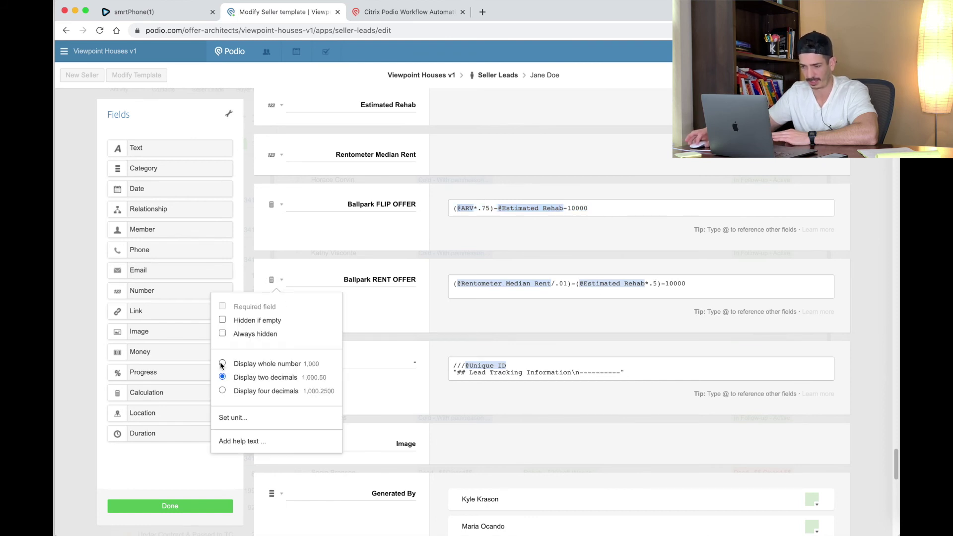
pyautogui.click(380, 318)
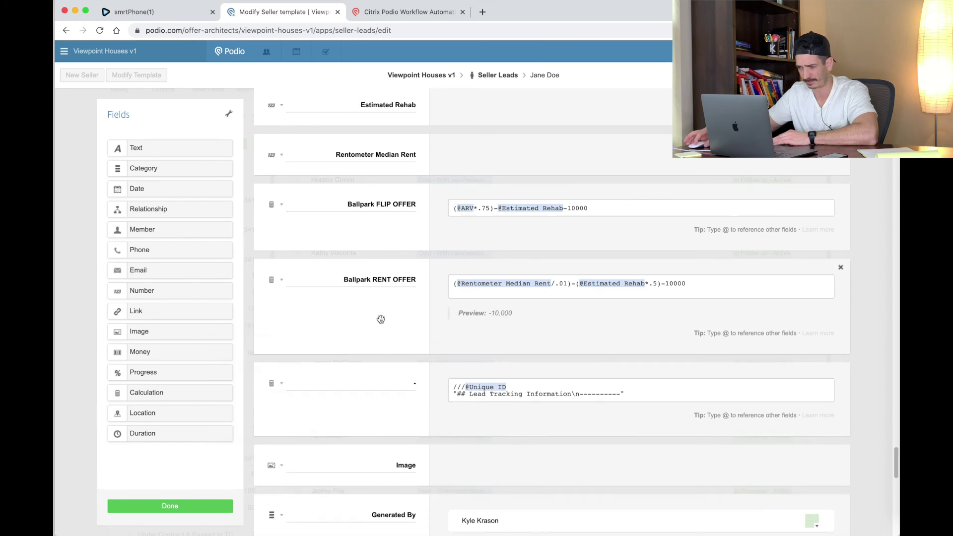
pyautogui.click(281, 205)
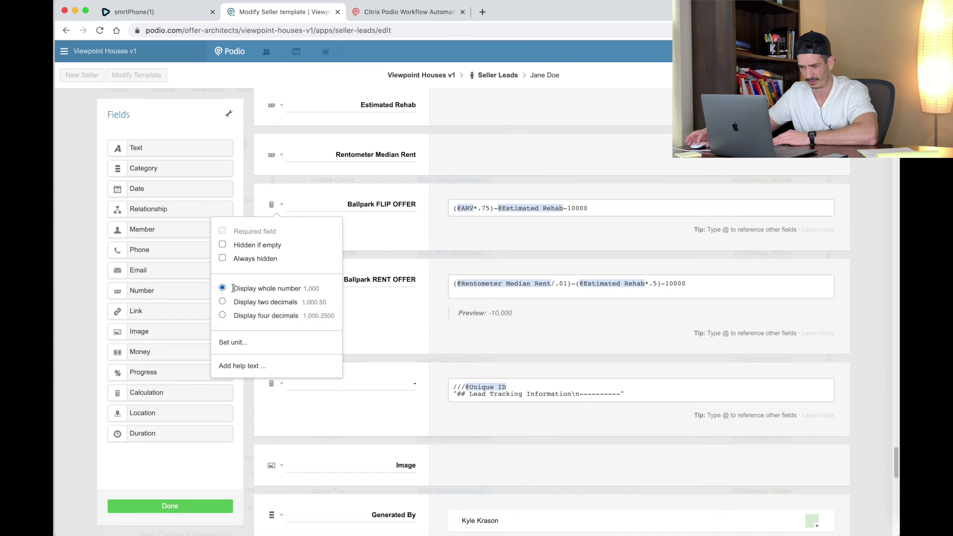
pyautogui.click(397, 245)
pyautogui.scroll(-1, 345, 382)
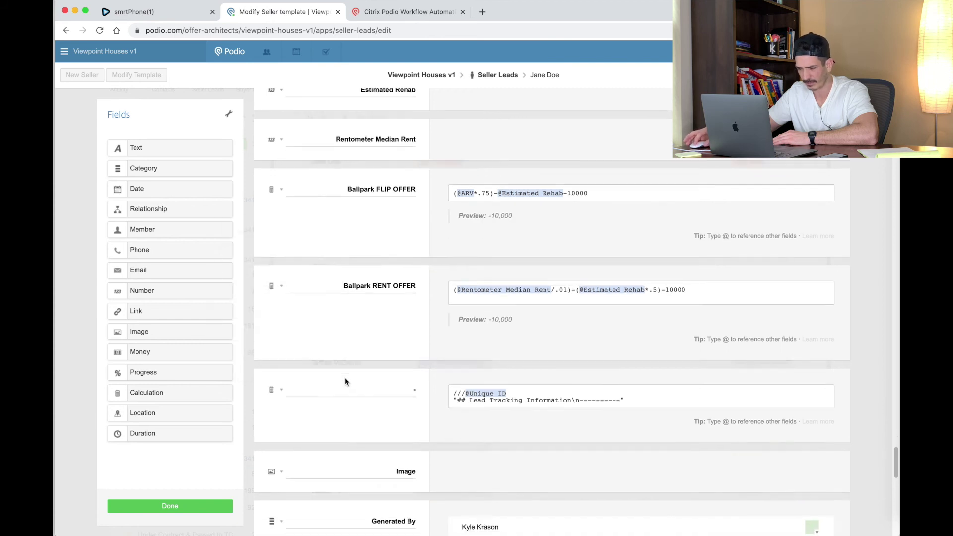
pyautogui.click(189, 507)
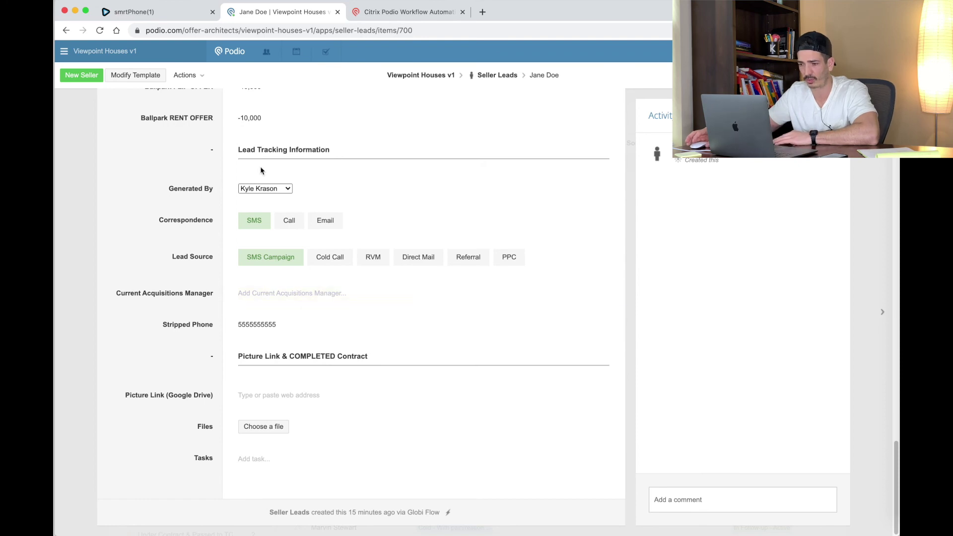
# Step: Reopen the template and examine the formula and settings of the calculation field behind the "Lead Tracking Information" section heading
pyautogui.click(148, 85)
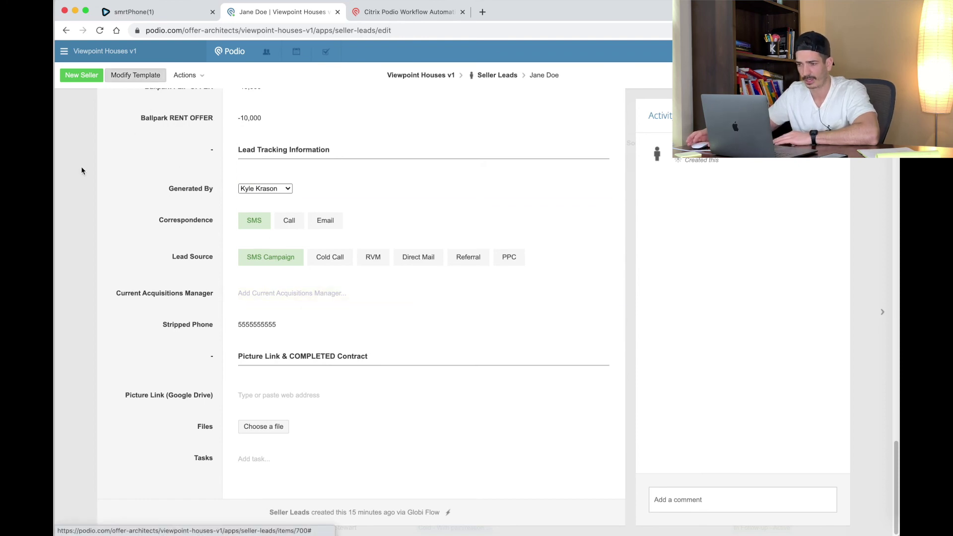
pyautogui.scroll(-10, 366, 274)
pyautogui.scroll(5, 366, 274)
pyautogui.scroll(1, 366, 274)
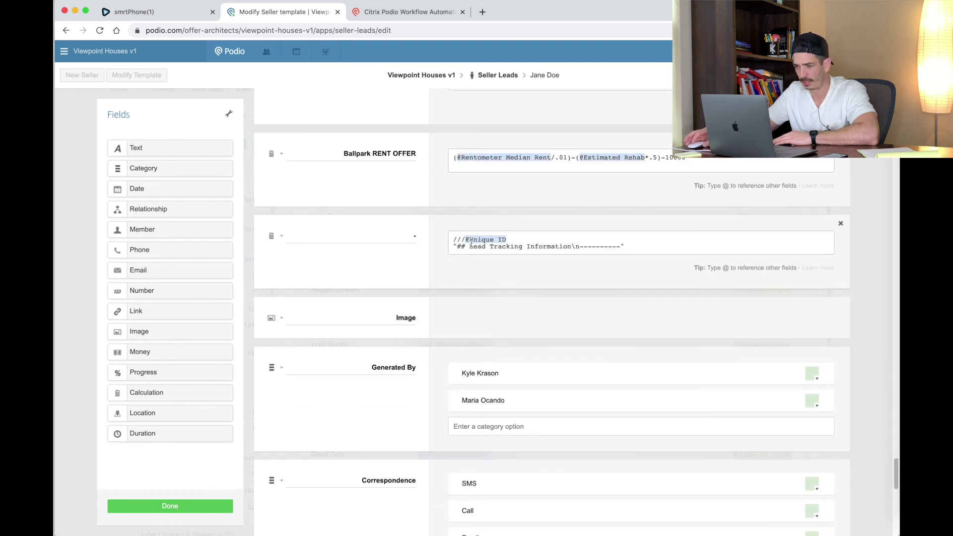
pyautogui.moveTo(471, 246); pyautogui.dragTo(452, 239)
pyautogui.click(411, 237)
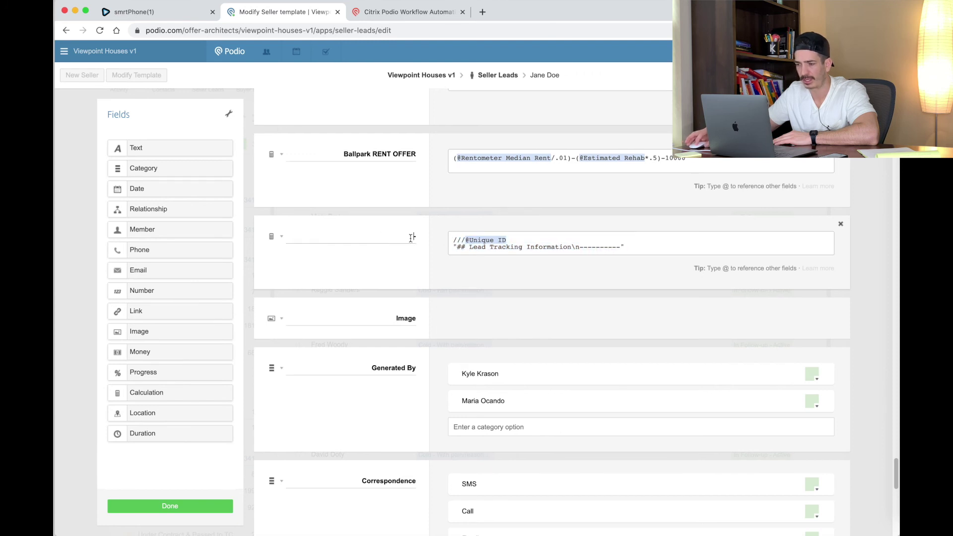
pyautogui.scroll(-1, 385, 236)
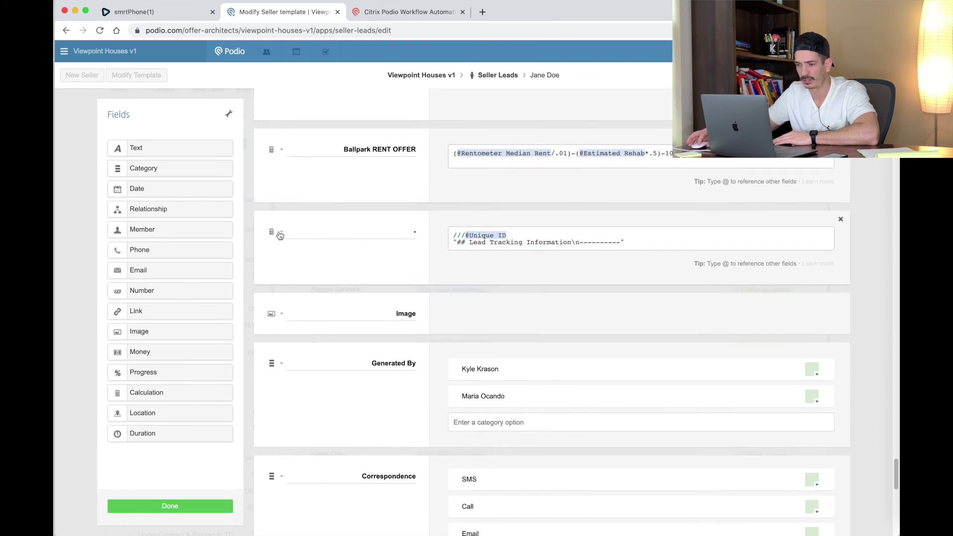
pyautogui.click(281, 232)
pyautogui.click(353, 258)
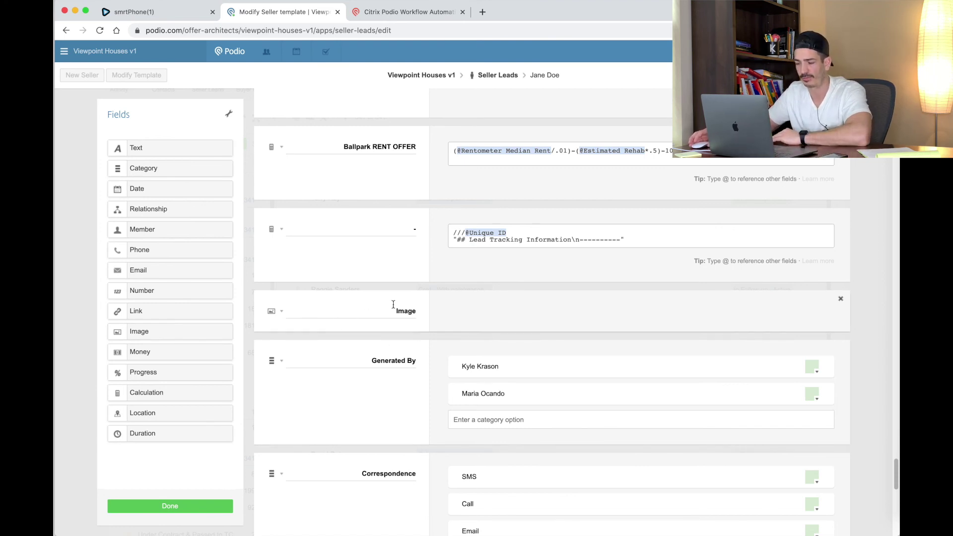
# Step: Examine the field settings of Image, Generated By and Correspondence, including their visibility, choice and layout options
pyautogui.click(282, 311)
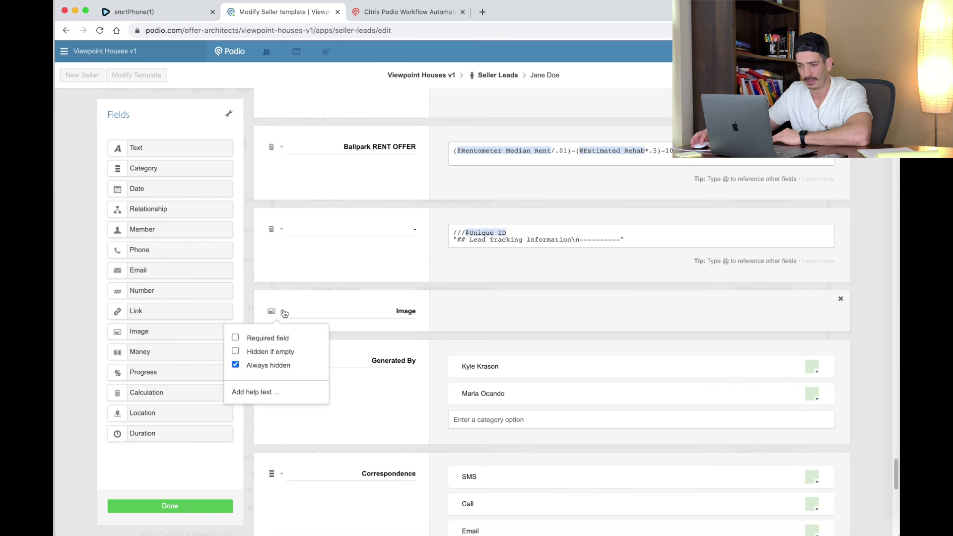
pyautogui.click(320, 308)
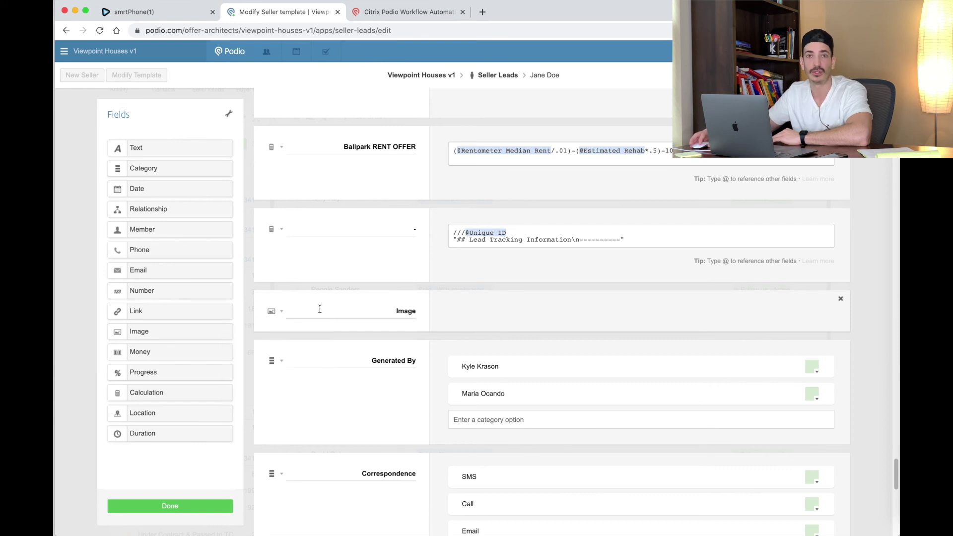
pyautogui.scroll(-5, 319, 308)
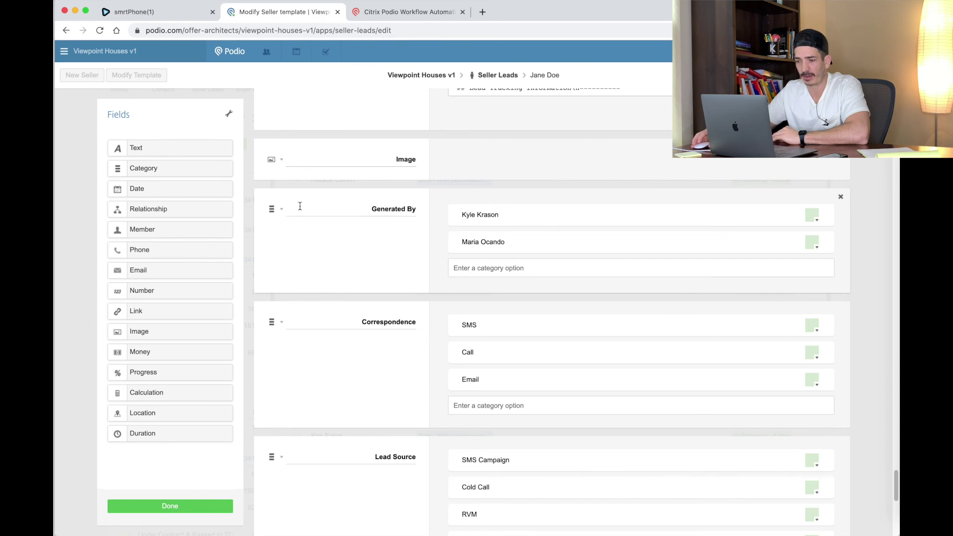
pyautogui.click(282, 210)
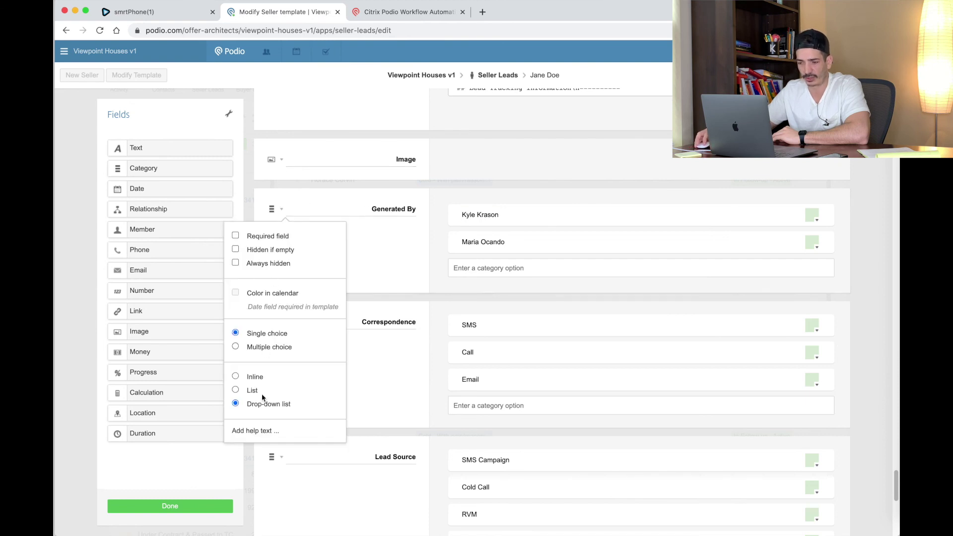
pyautogui.click(397, 259)
pyautogui.scroll(-4, 376, 256)
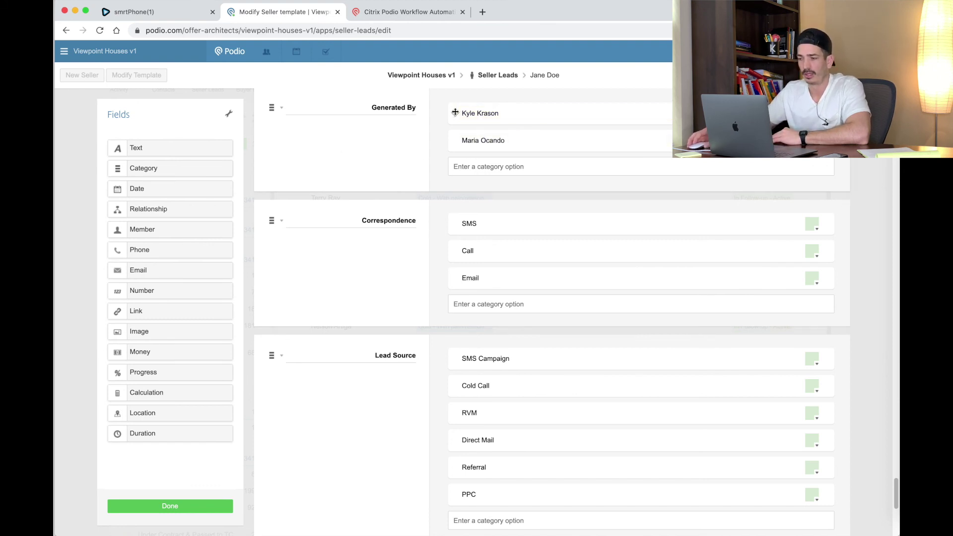
pyautogui.click(281, 222)
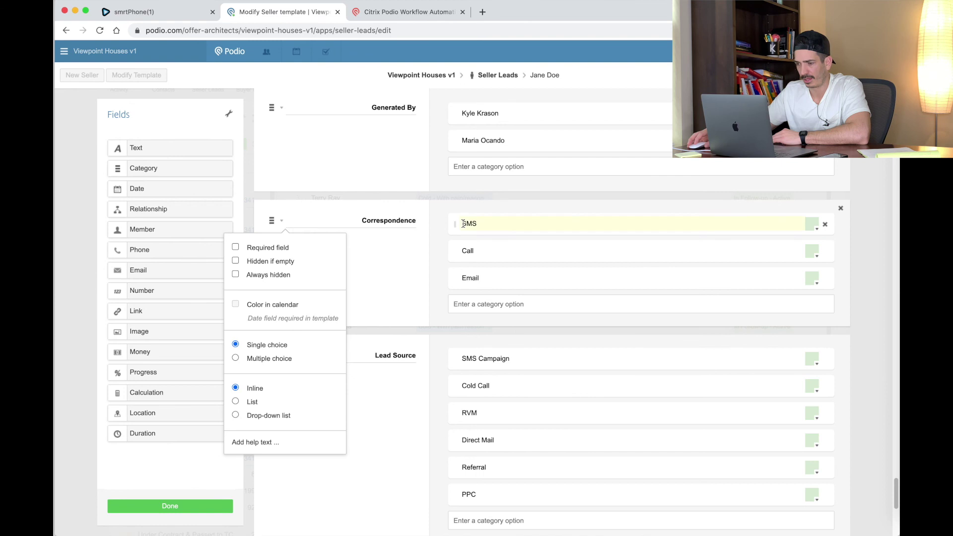
# Step: Examine the Lead Source category field's visibility, choice and layout settings, and compare its options with those of Correspondence
pyautogui.click(391, 279)
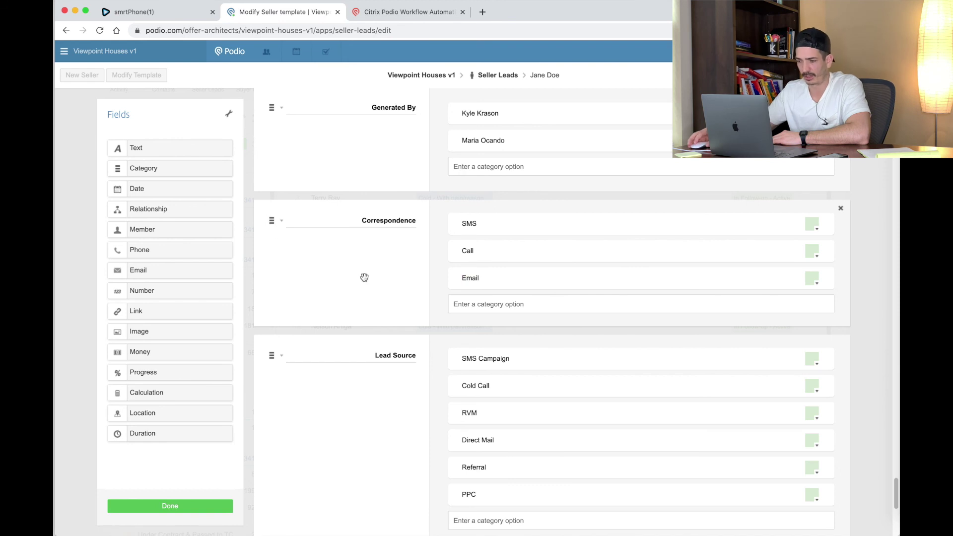
pyautogui.scroll(-5, 365, 278)
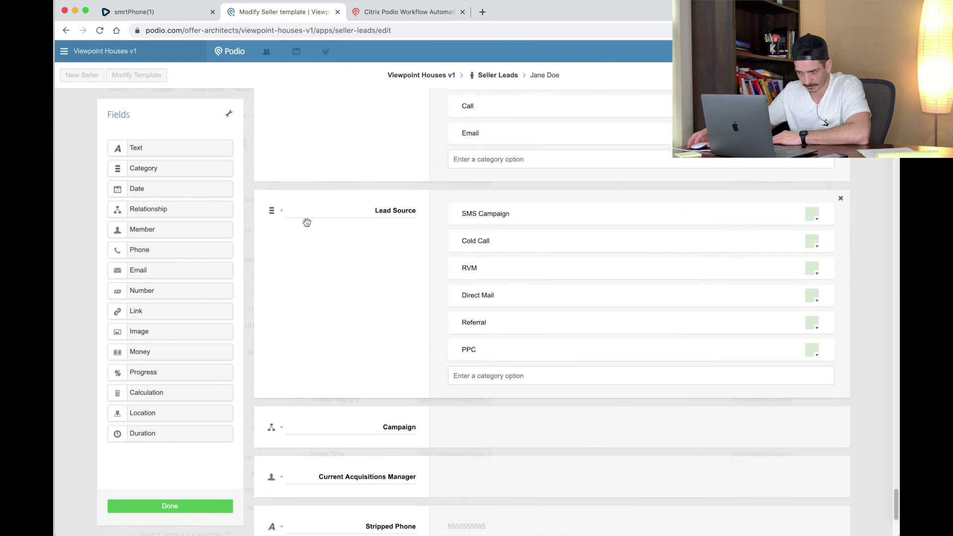
pyautogui.click(281, 212)
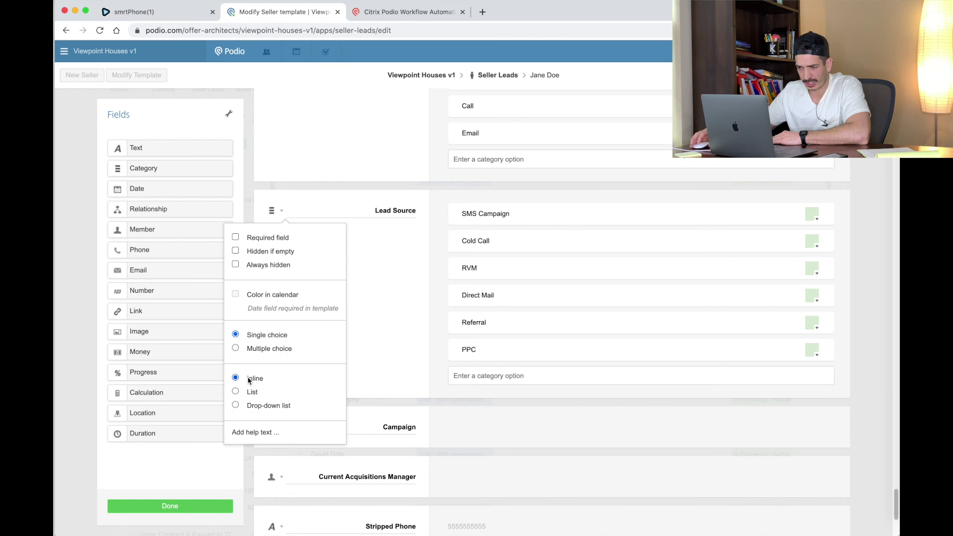
pyautogui.click(422, 299)
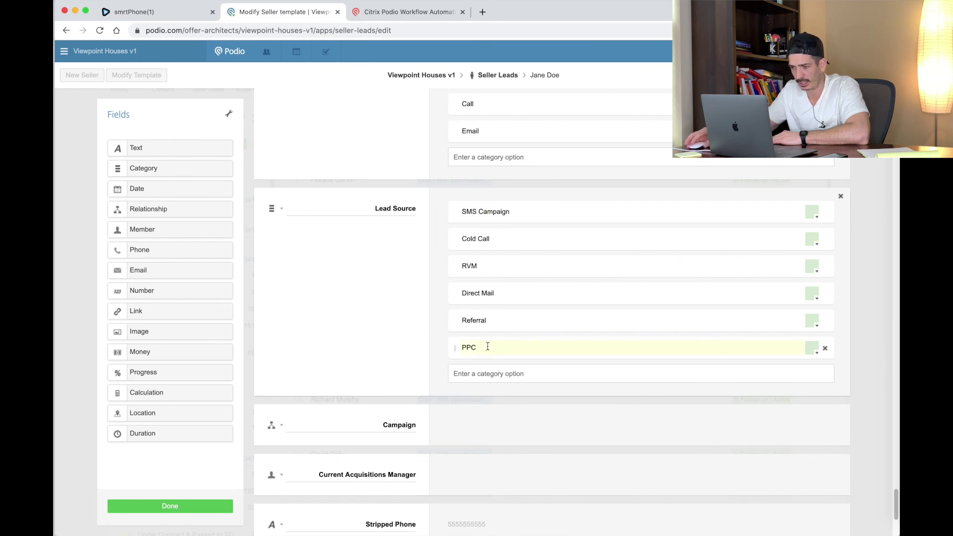
pyautogui.scroll(-2, 488, 346)
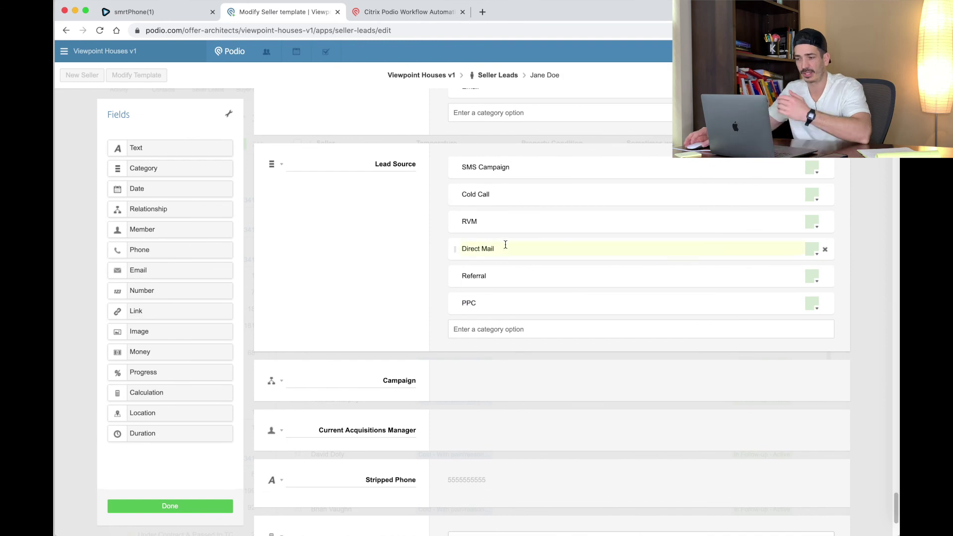
pyautogui.scroll(4, 507, 191)
pyautogui.scroll(-1, 506, 190)
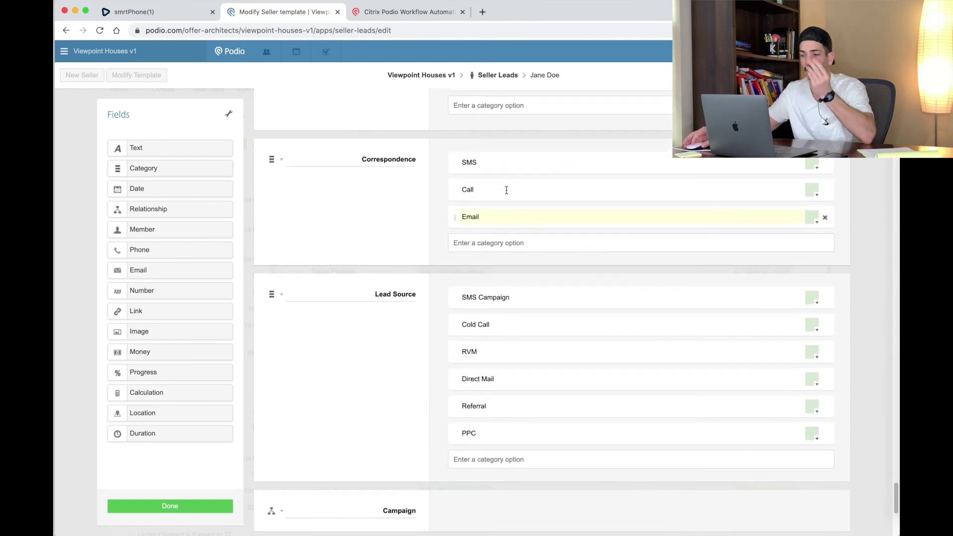
pyautogui.scroll(-2, 506, 190)
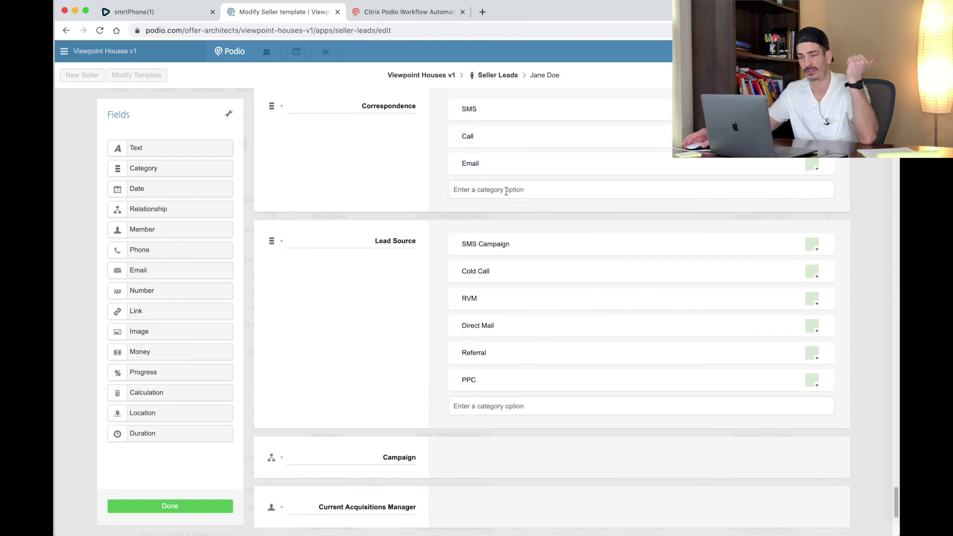
# Step: Review the remaining fields below Lead Source and examine the visibility and sharing settings of the Current Acquisitions Manager member field
pyautogui.scroll(-5, 502, 207)
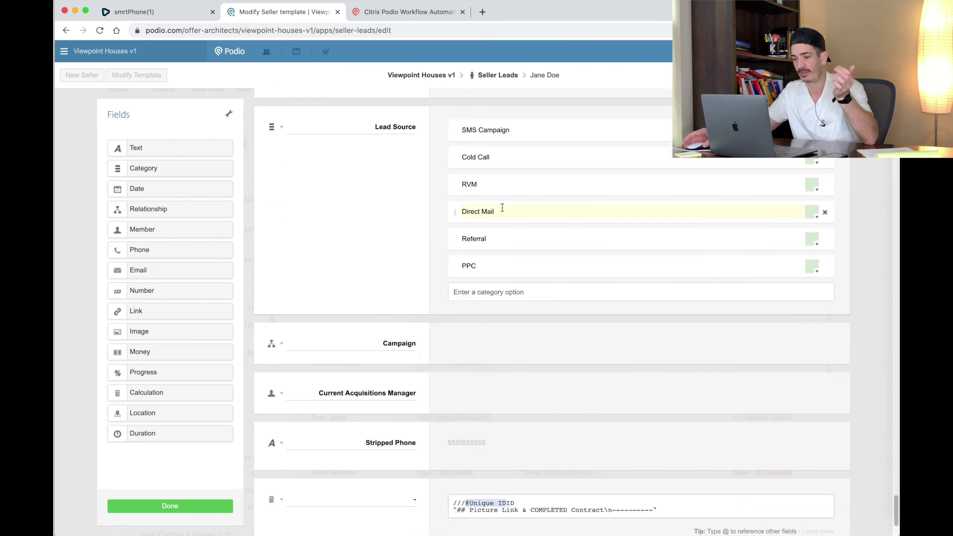
pyautogui.scroll(-4, 503, 207)
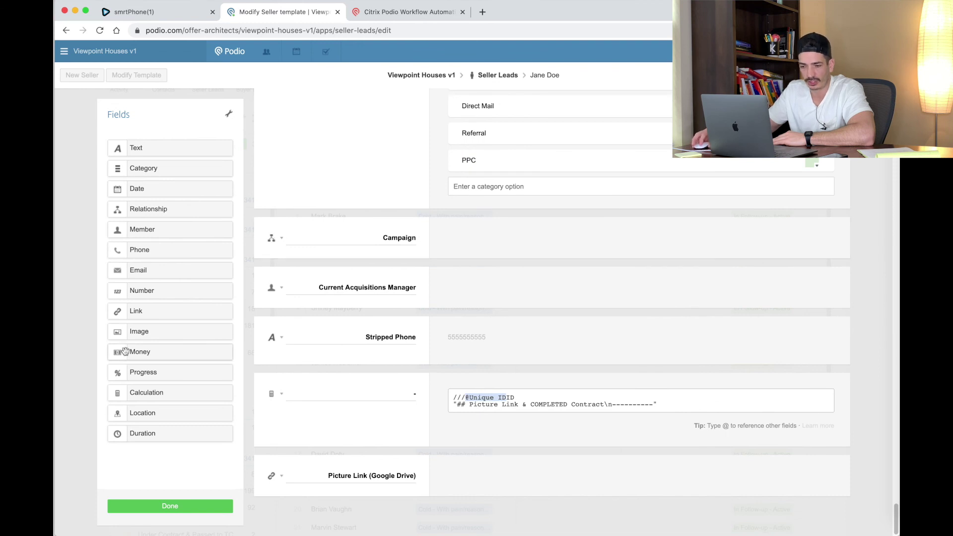
pyautogui.scroll(-1, 372, 301)
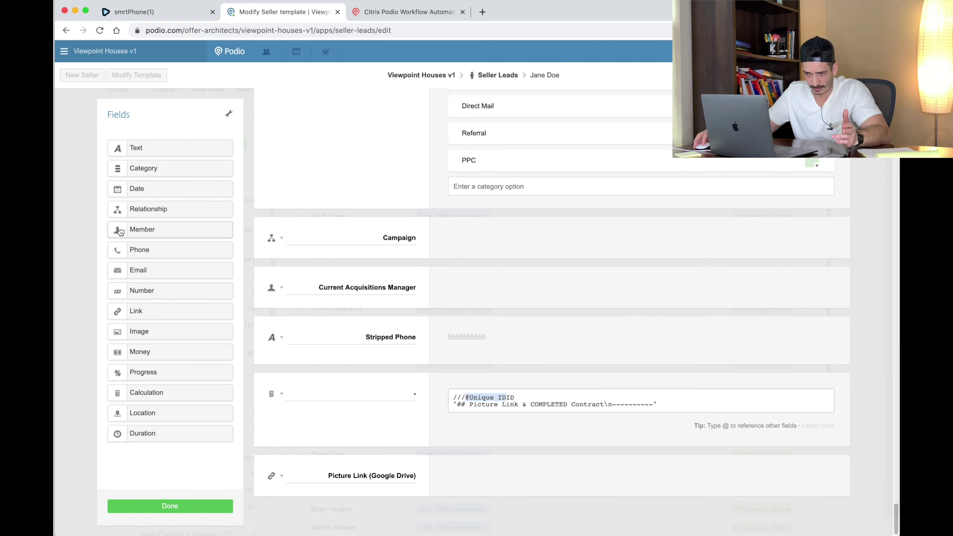
pyautogui.click(283, 289)
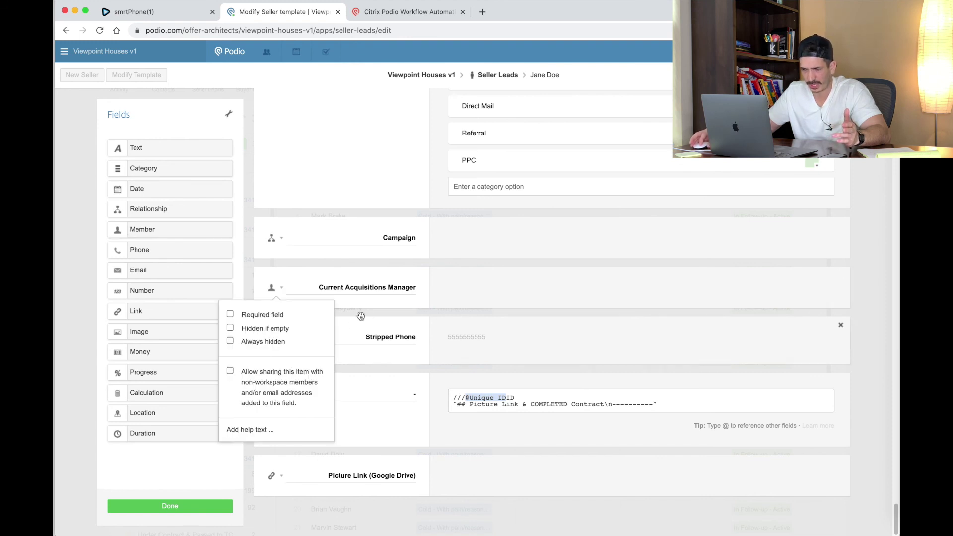
pyautogui.click(346, 288)
pyautogui.moveTo(318, 288); pyautogui.dragTo(412, 289)
pyautogui.click(412, 288)
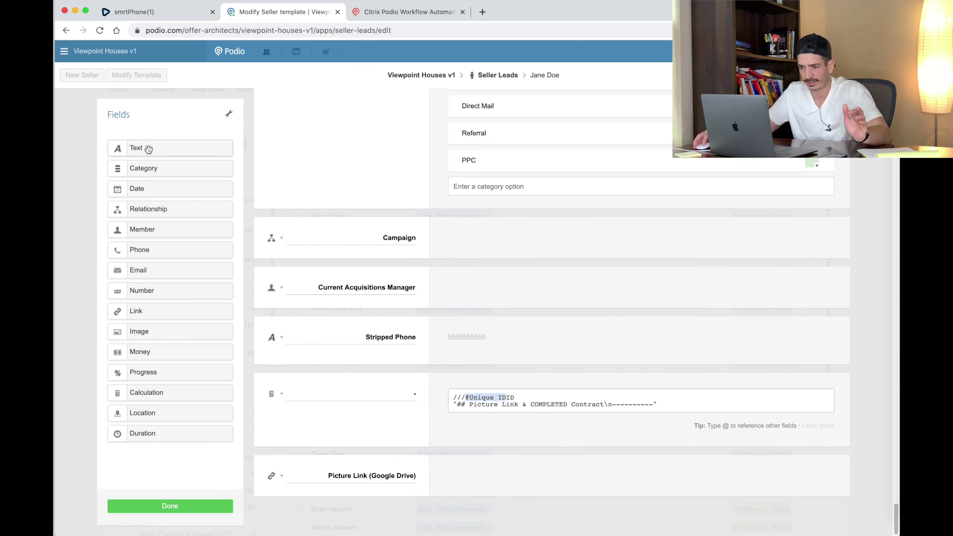
# Step: Examine the line and visibility settings of Stripped Phone and the visibility settings of Picture Link (Google Drive)
pyautogui.click(277, 338)
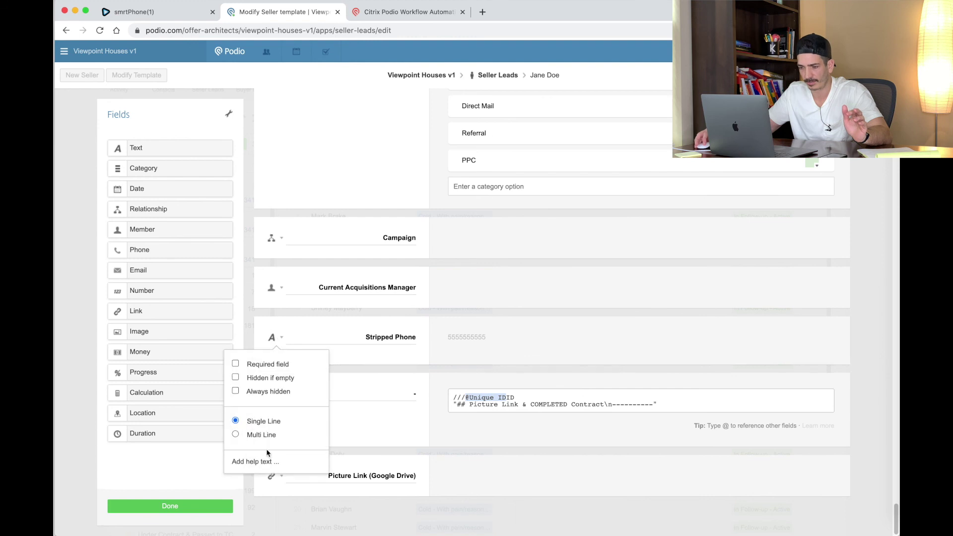
pyautogui.click(392, 338)
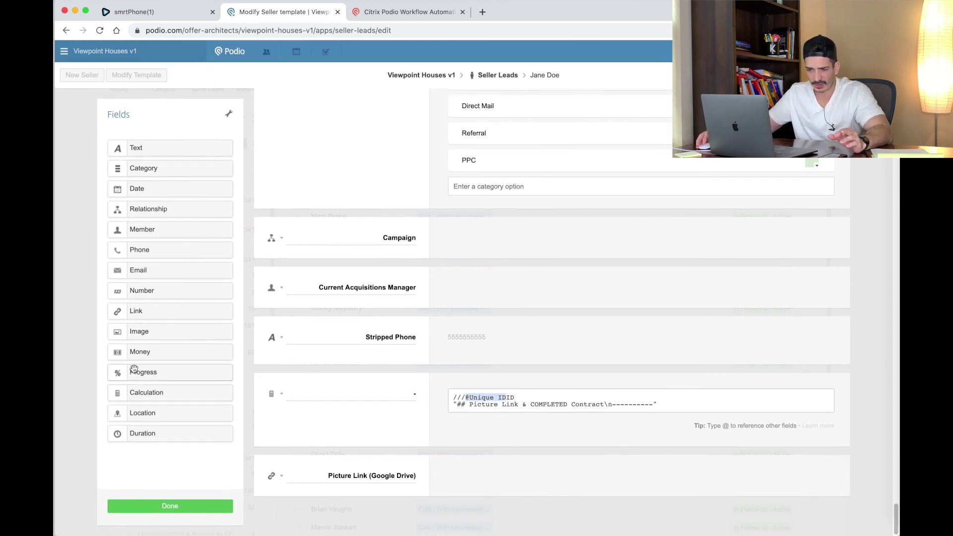
pyautogui.click(282, 476)
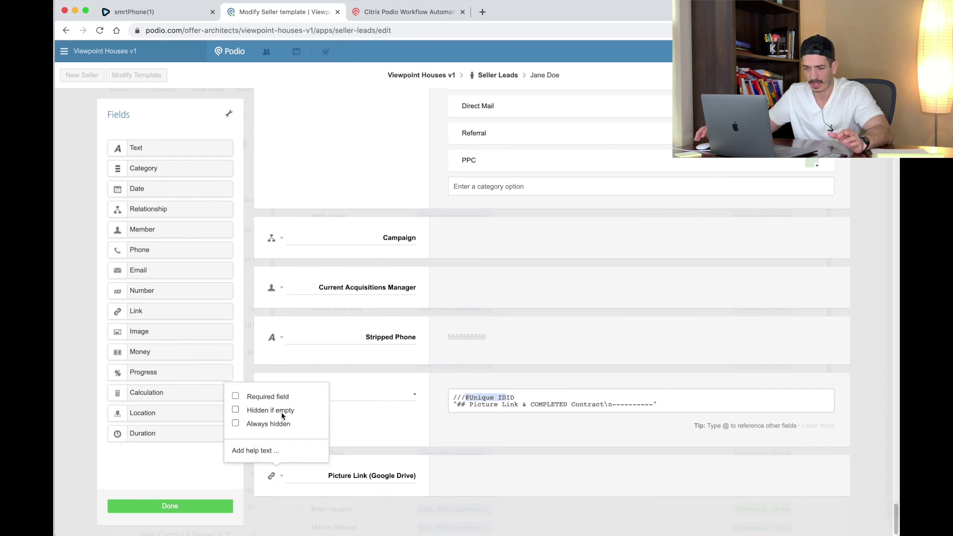
pyautogui.click(358, 450)
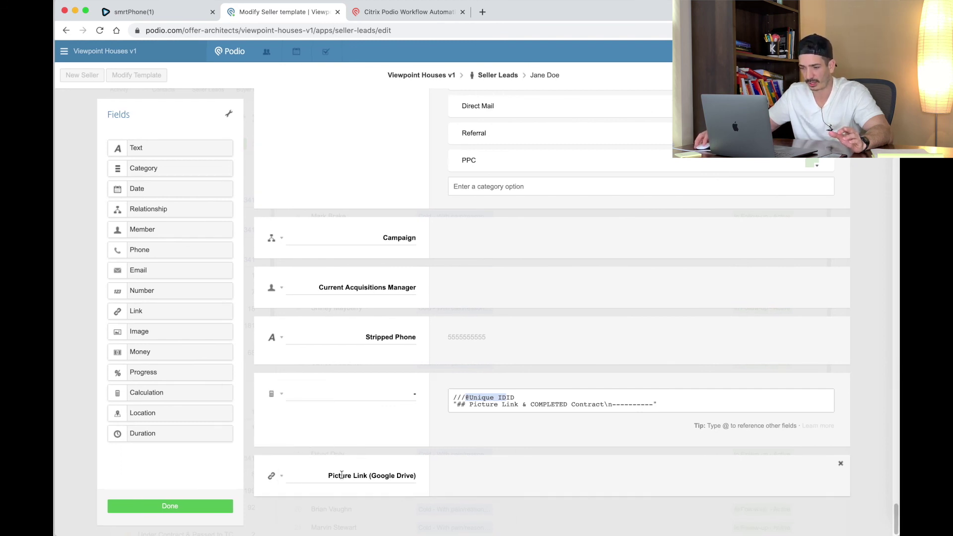